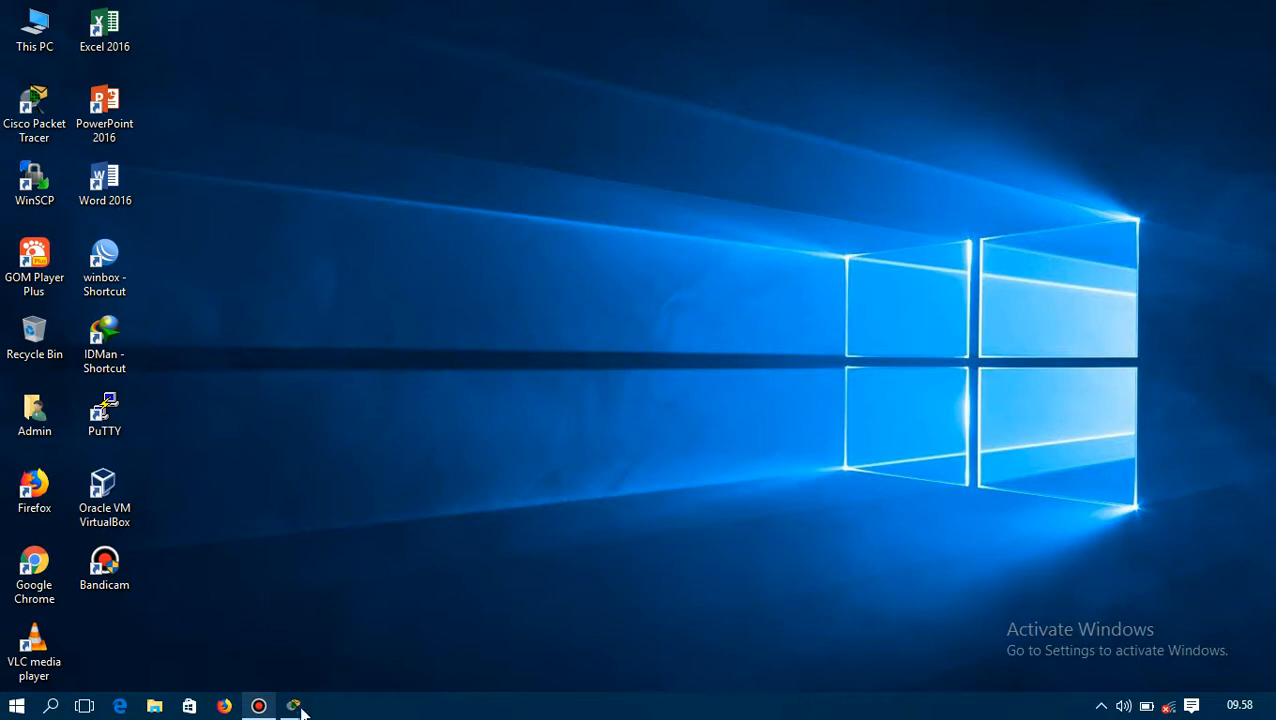
Switch to Cisco Packet Tracer, set the PT Activity instructions clear of the router, and read the Router-UKK and client requirements
mouse_move(296, 706)
click(413, 631)
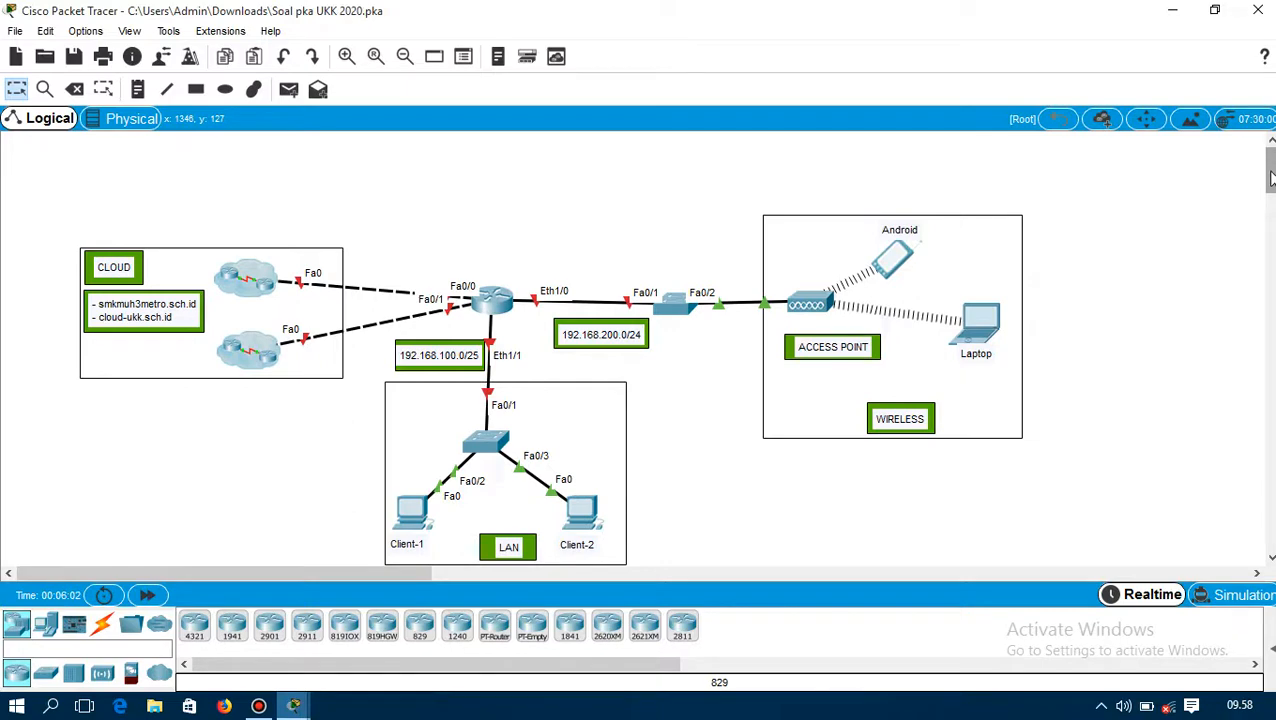
mouse_move(1270, 165)
mouse_down()
mouse_move(1270, 190)
mouse_move(1269, 178)
mouse_up()
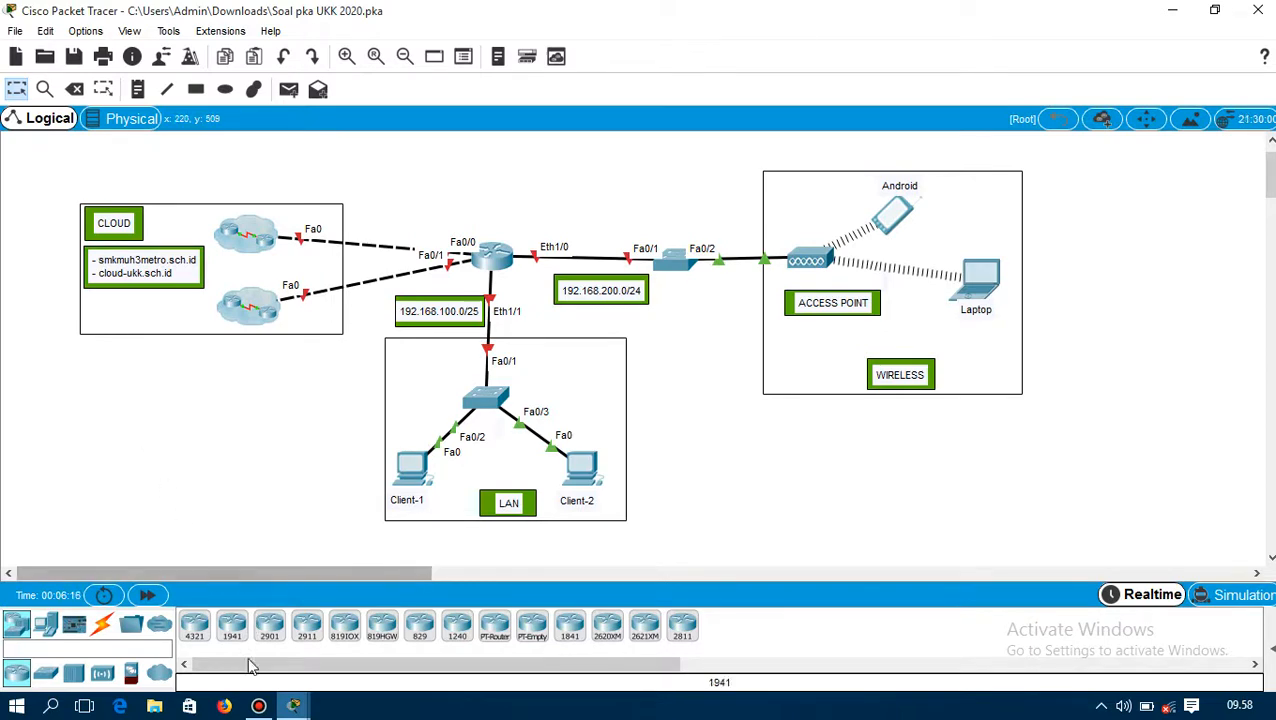
mouse_move(294, 706)
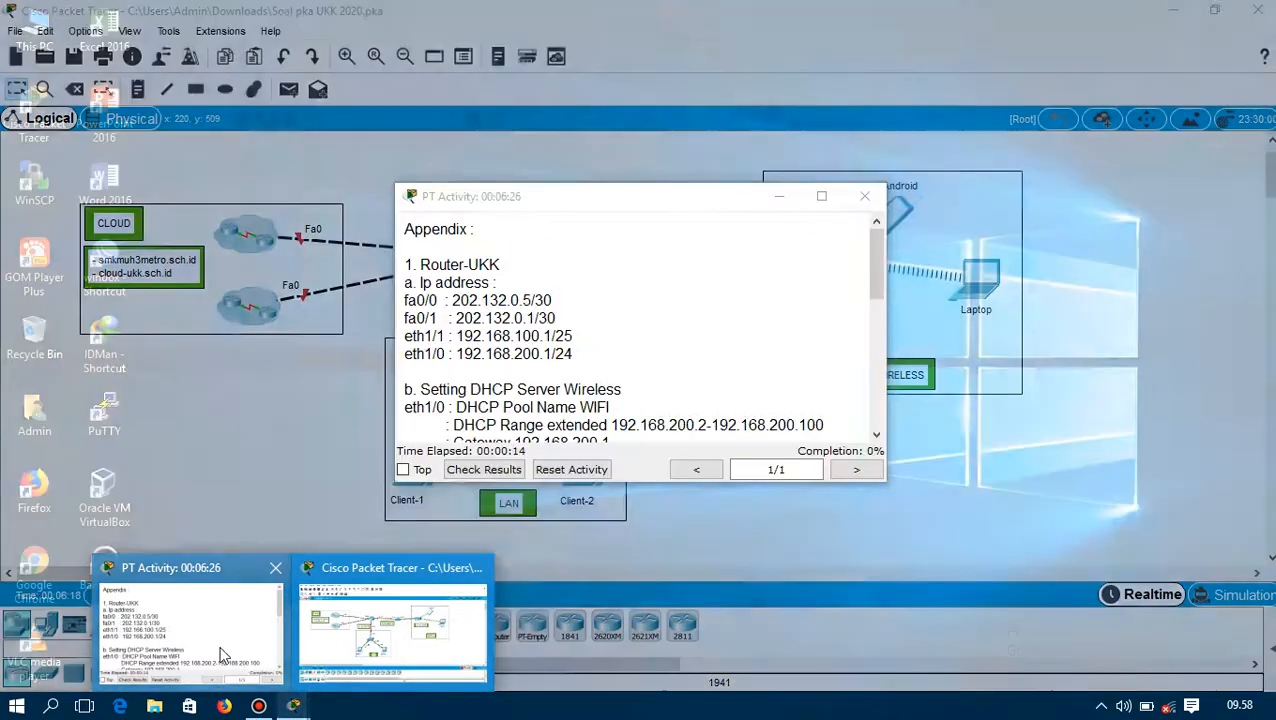
click(190, 622)
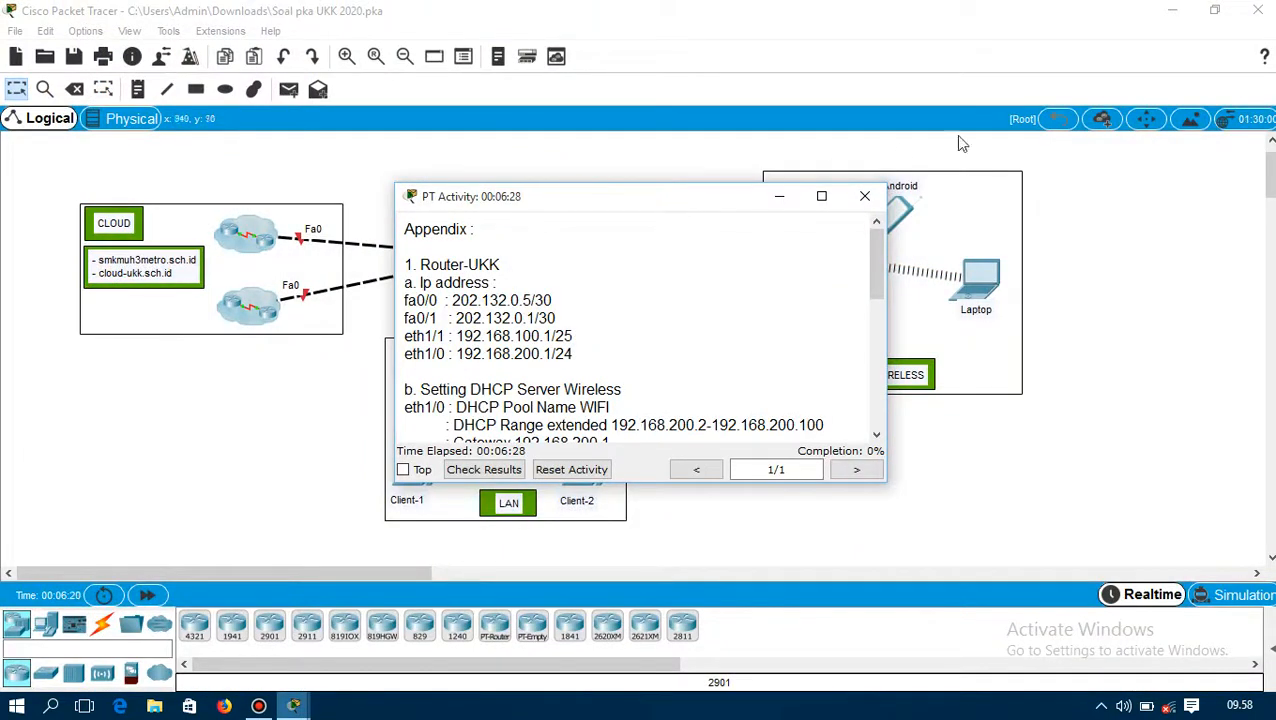
drag(738, 208, 988, 48)
mouse_move(1122, 78)
mouse_down()
mouse_move(1140, 228)
mouse_move(1155, 250)
mouse_move(1125, 85)
mouse_up()
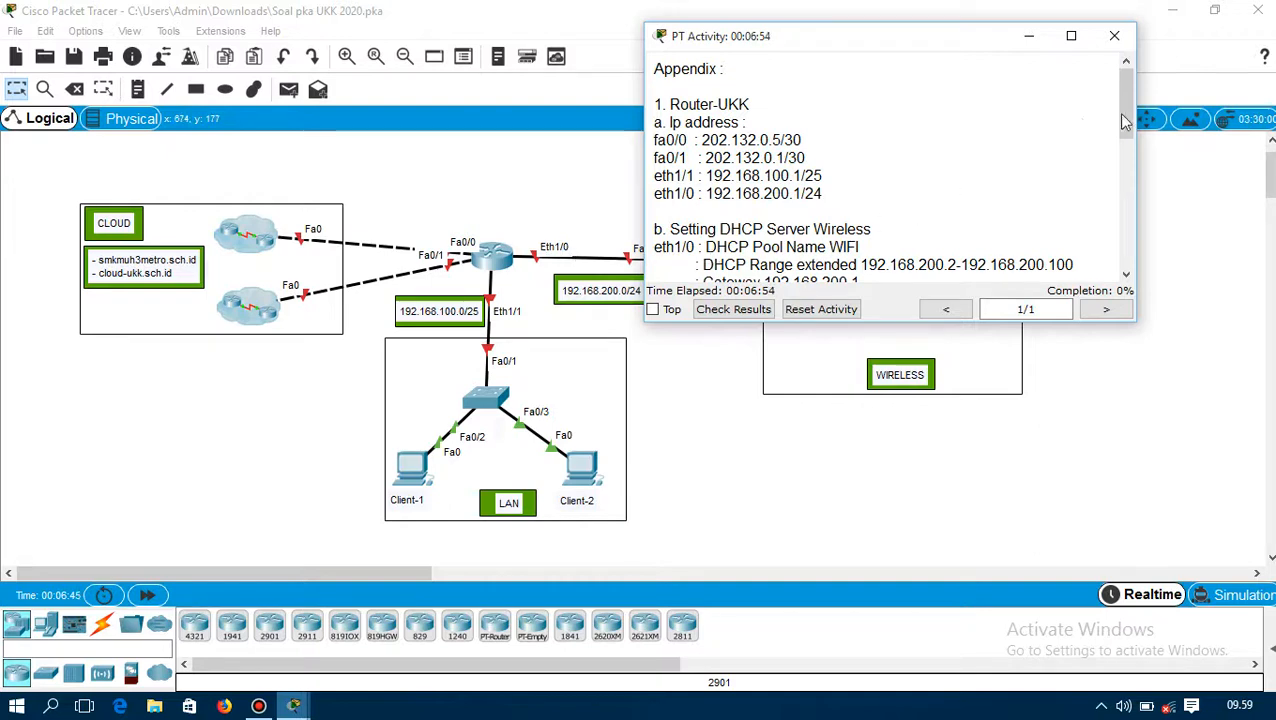
scroll(1127, 115, down, 2)
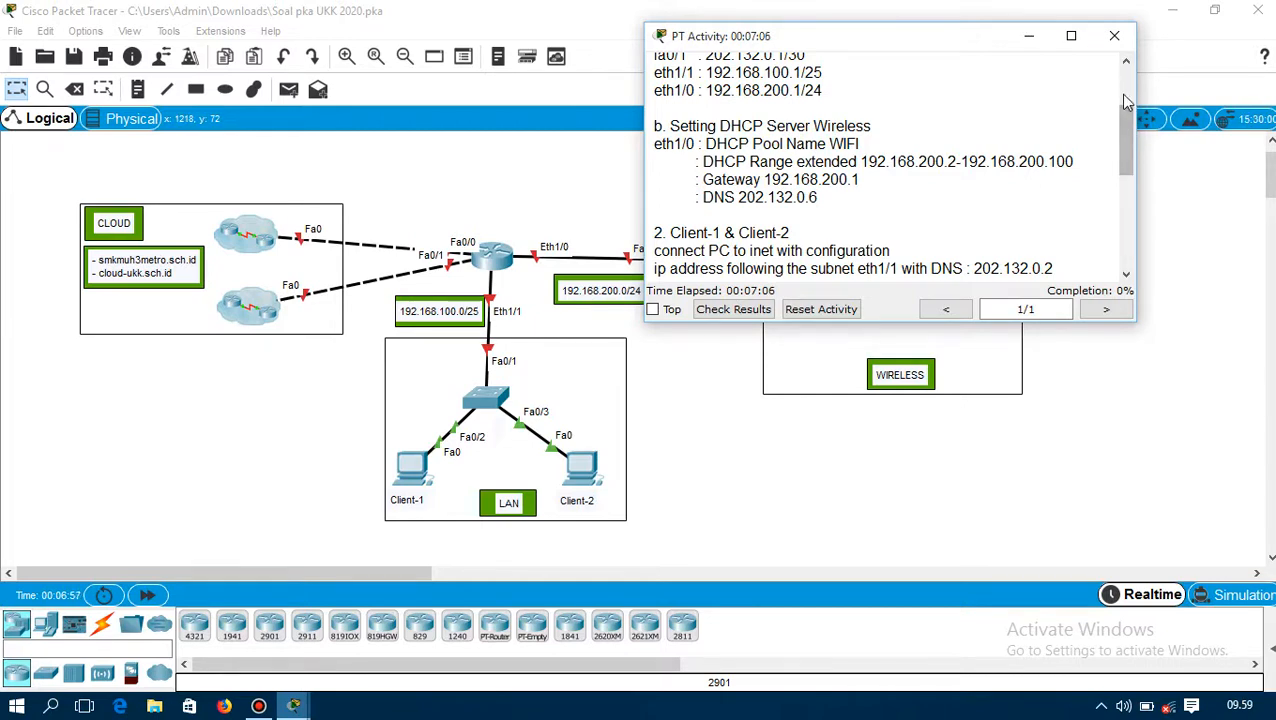
drag(1120, 135, 1118, 95)
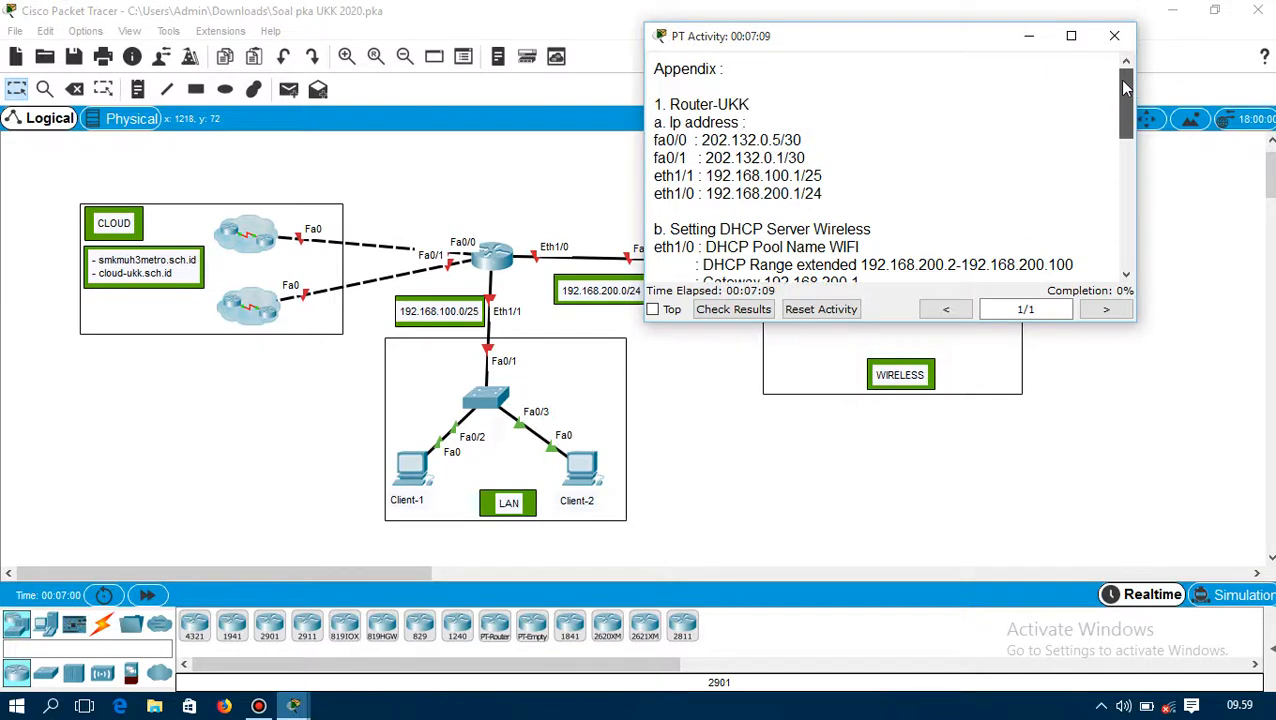
Open the Router-UKK command line and enter privileged EXEC mode with "en"
click(488, 262)
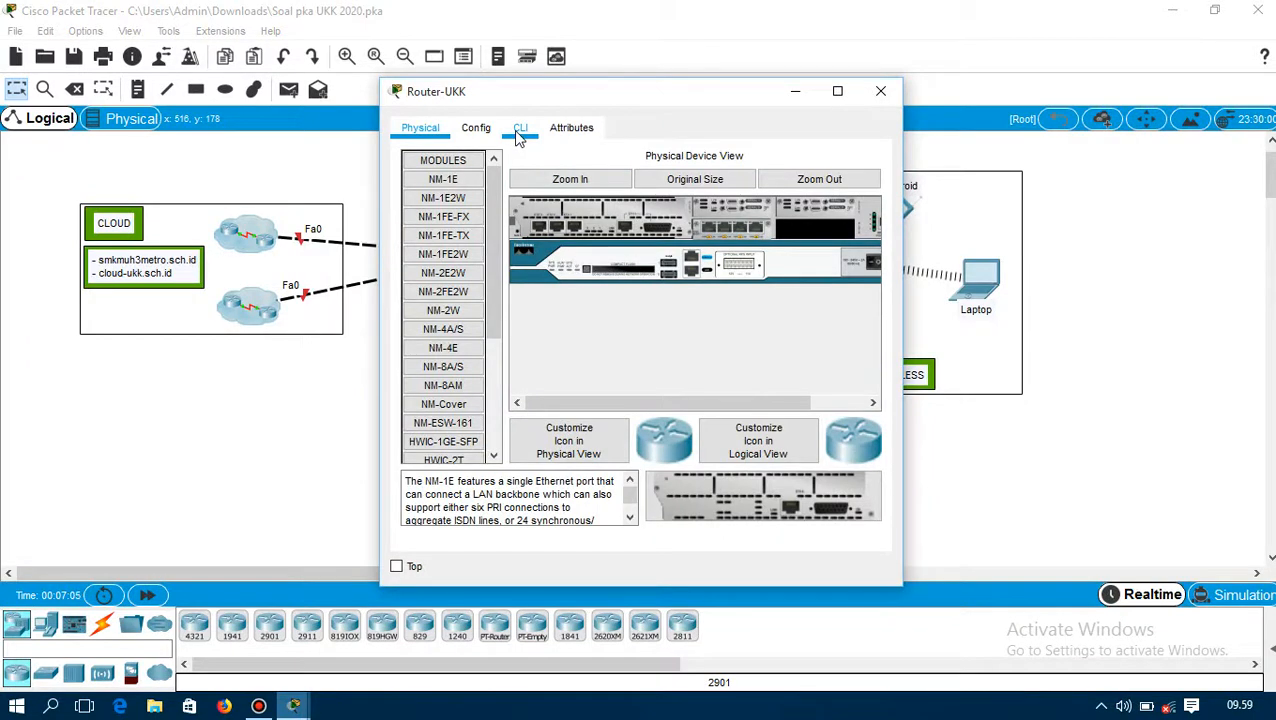
click(518, 130)
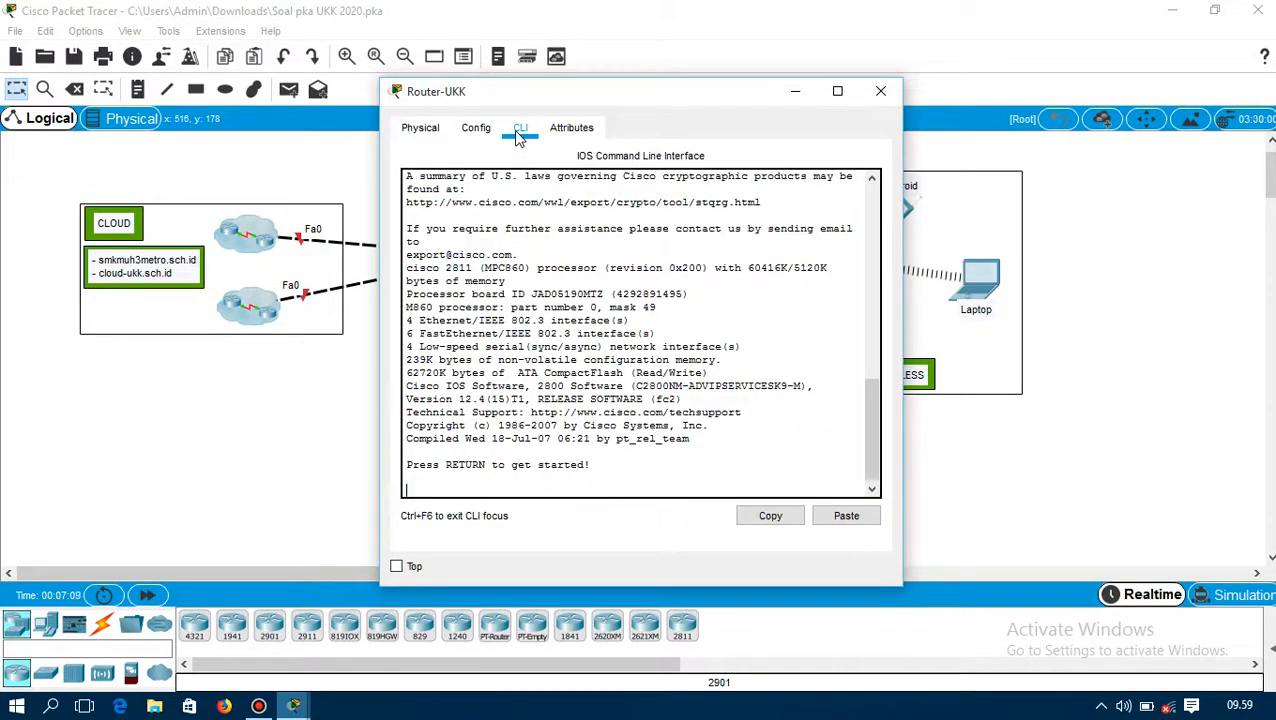
key(Return)
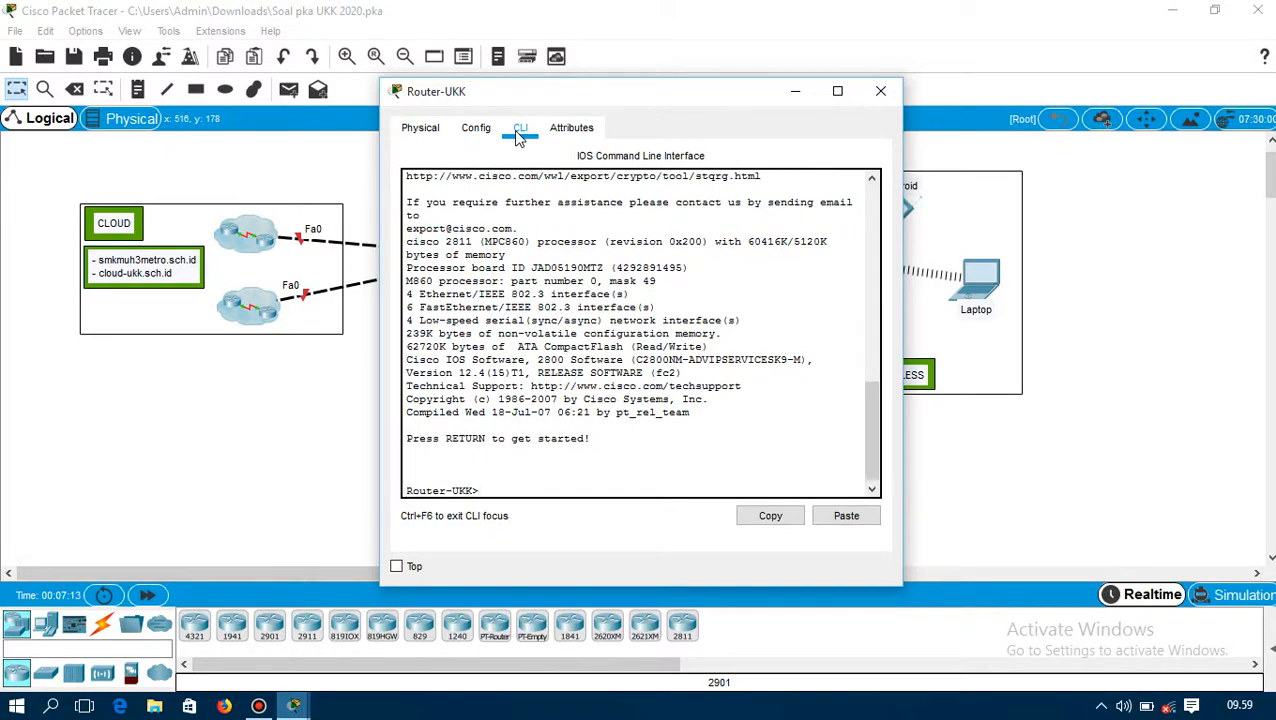
text(enbale)
key(BackSpace)
key(BackSpace)
text(nab)
key(BackSpace)
key(BackSpace)
key(BackSpace)
key(Return)
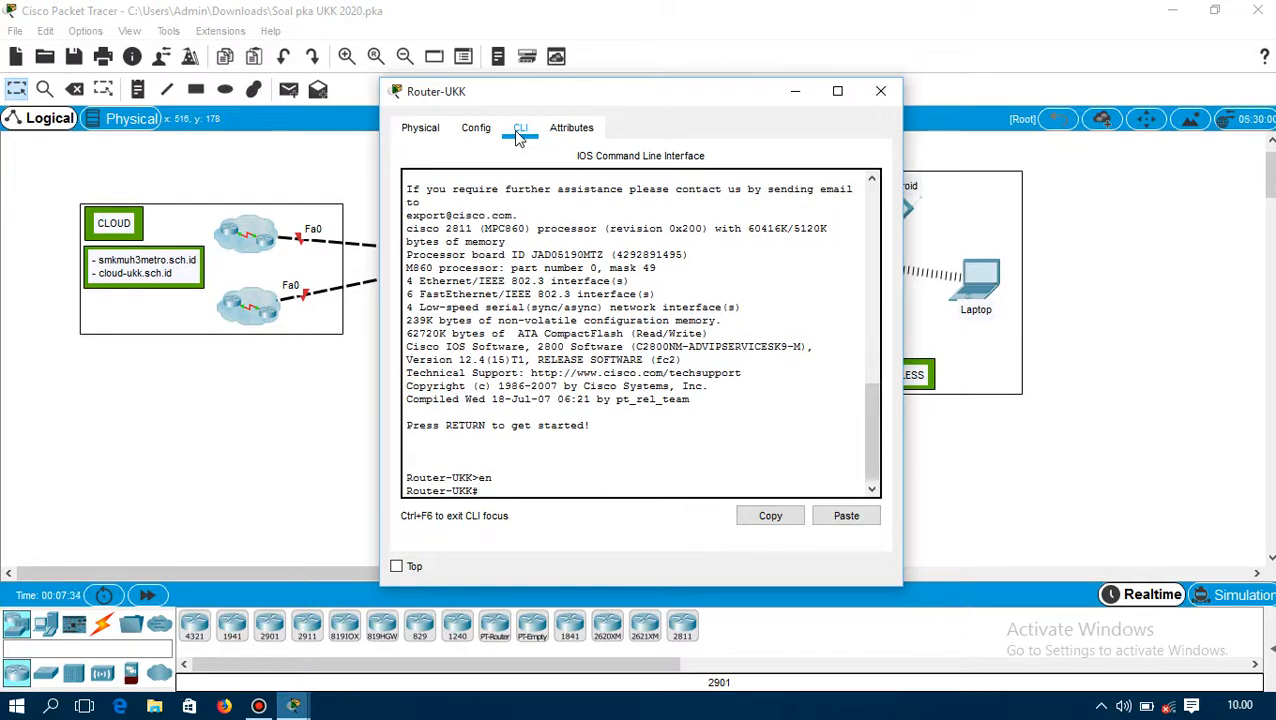
Enter global configuration mode on Router-UKK with "conf t"
text(conf)
key(BackSpace)
text(nfigure termin)
key(BackSpace)
key(BackSpace)
key(BackSpace)
key(BackSpace)
key(BackSpace)
key(BackSpace)
key(BackSpace)
key(BackSpace)
key(BackSpace)
key(BackSpace)
key(BackSpace)
key(BackSpace)
key(BackSpace)
text(t)
key(Return)
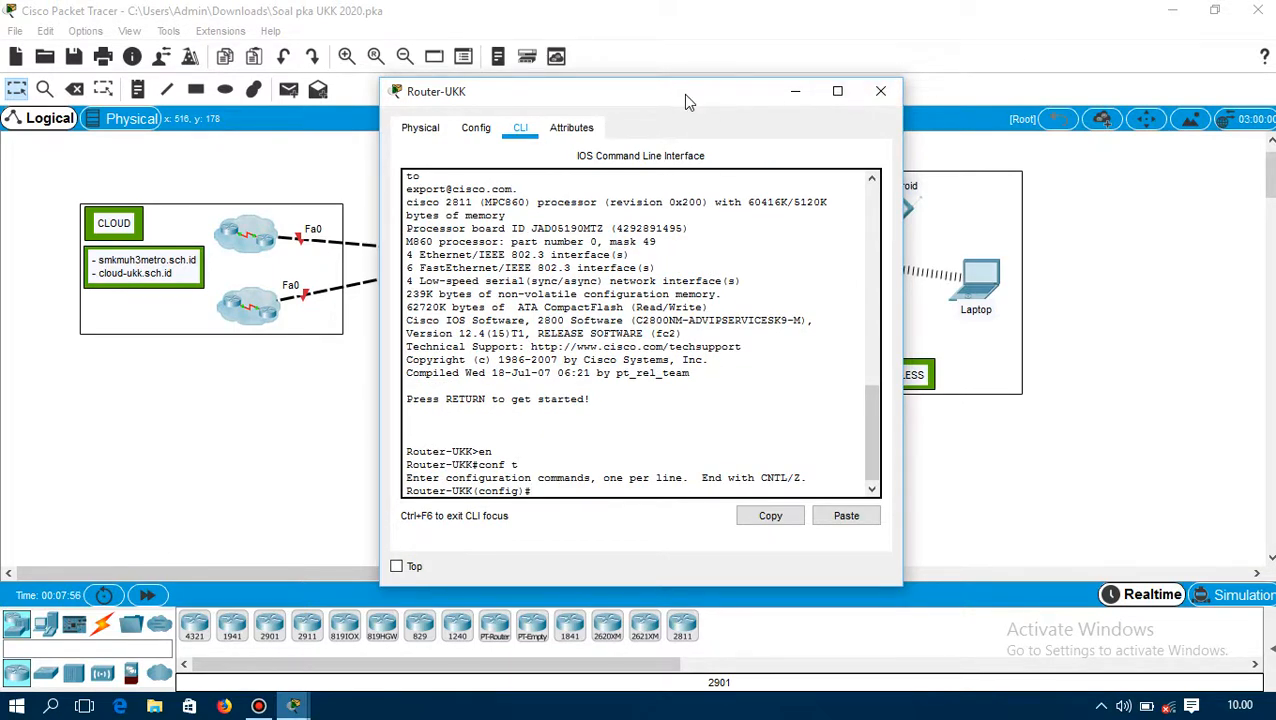
Place the Router-UKK command line beside the PT Activity instructions and check the address required for fa0/0
drag(686, 97, 346, 79)
mouse_move(293, 706)
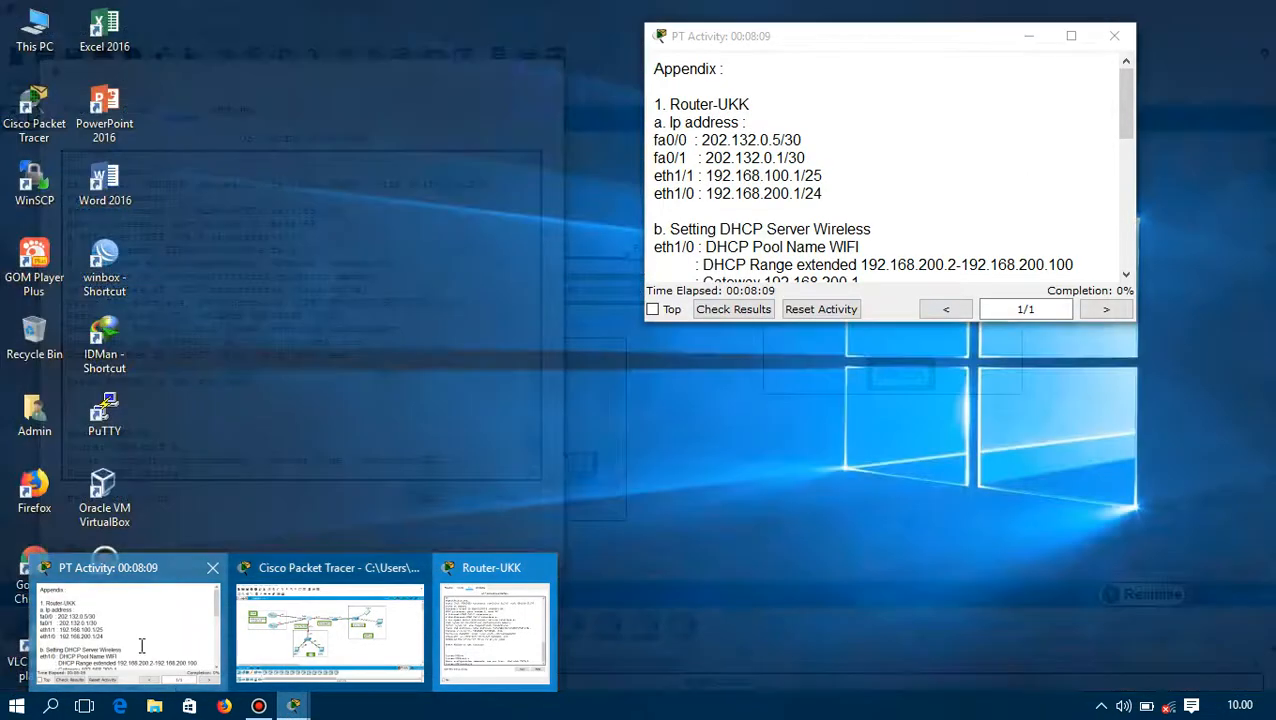
click(141, 645)
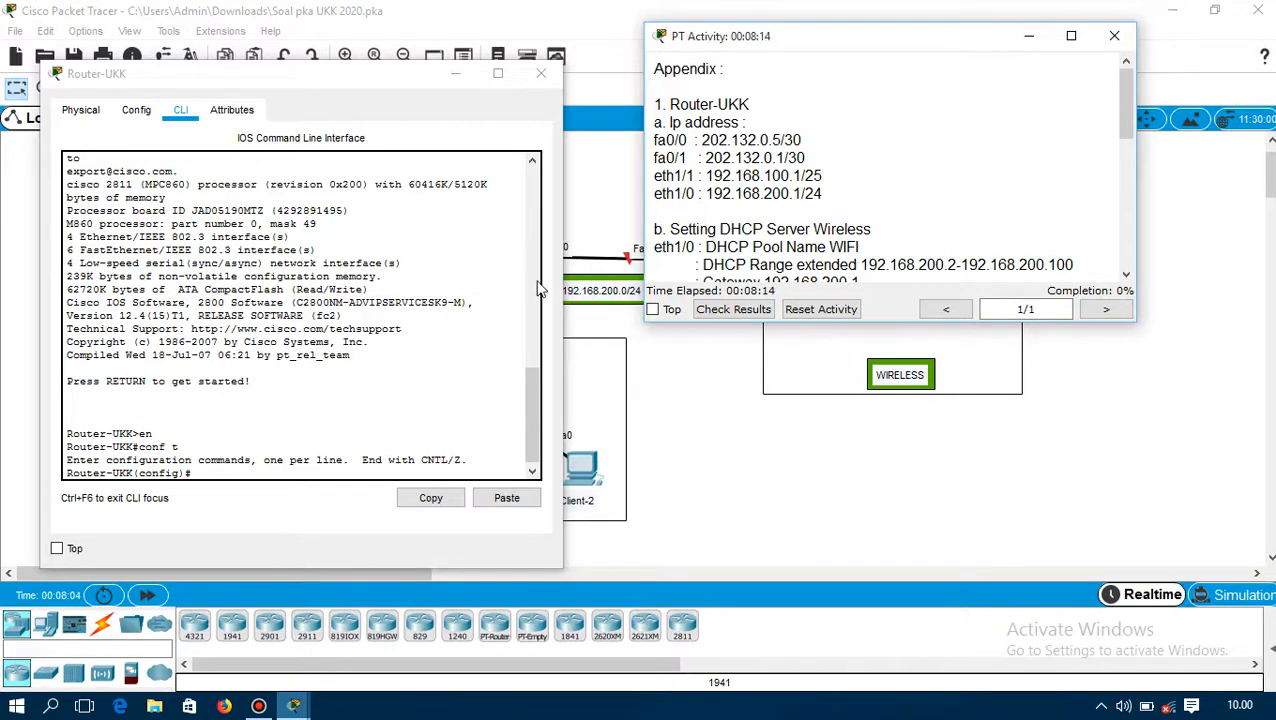
click(304, 76)
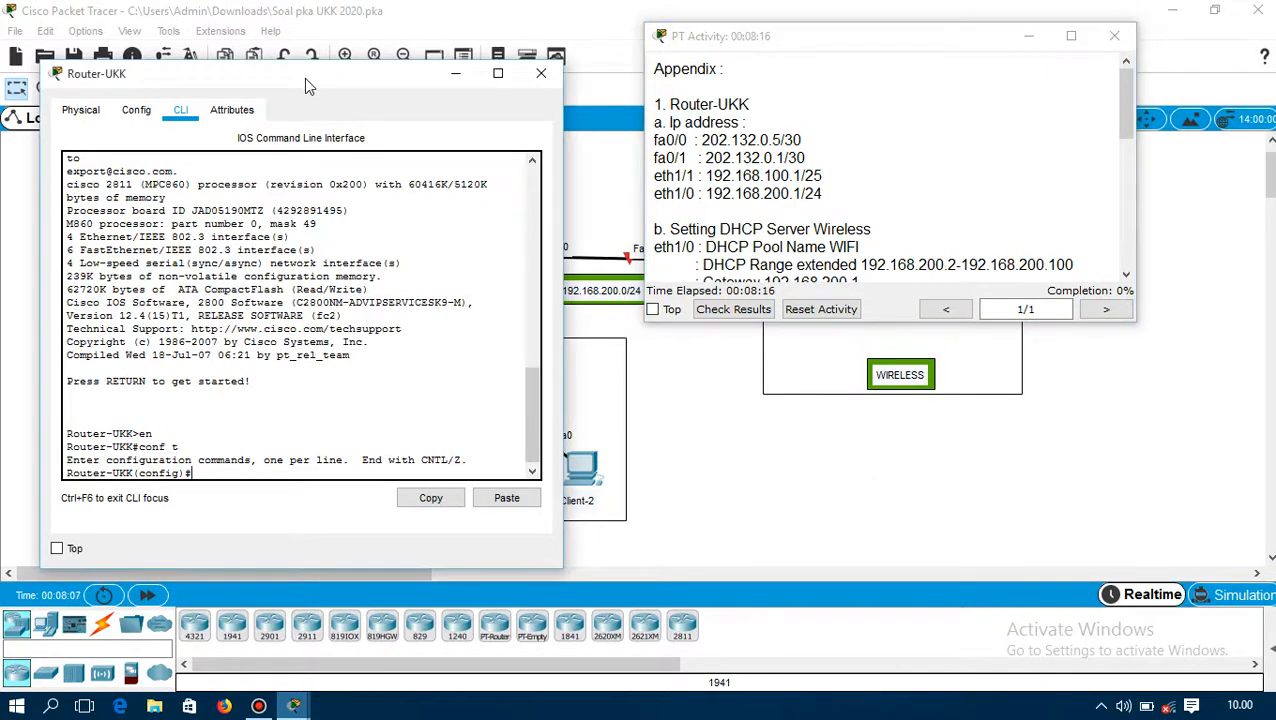
click(454, 74)
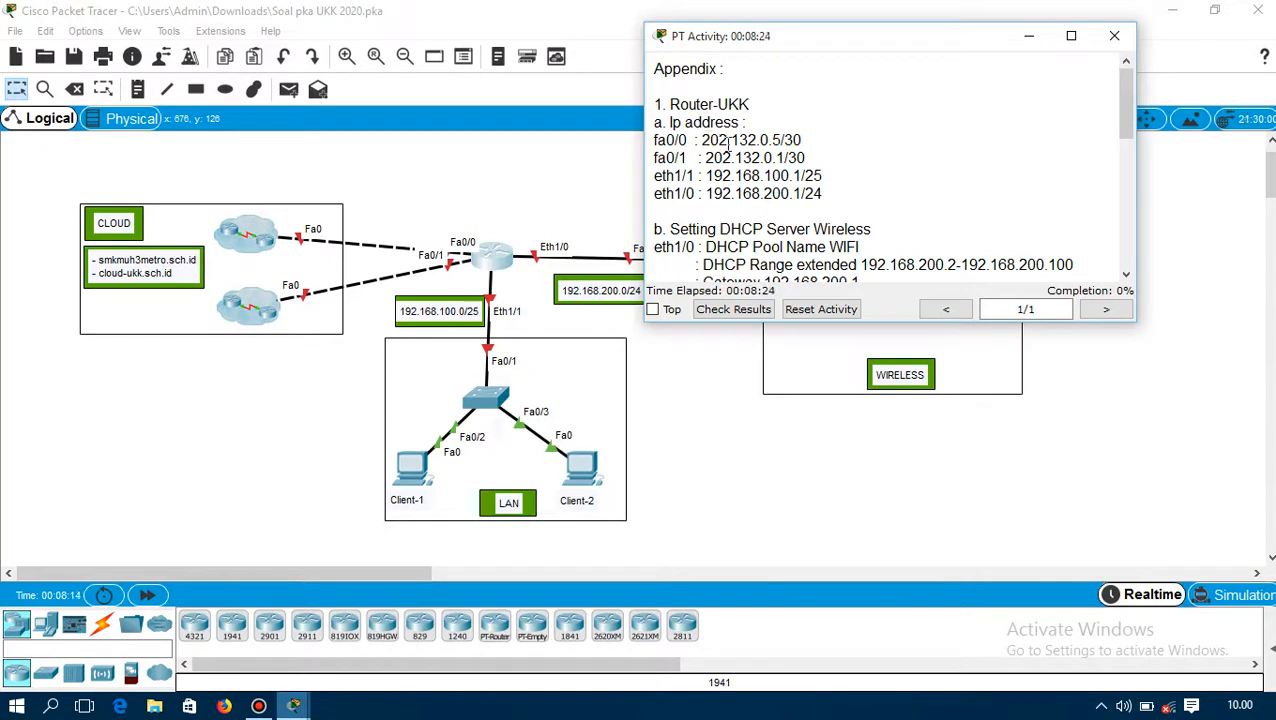
drag(702, 138, 789, 140)
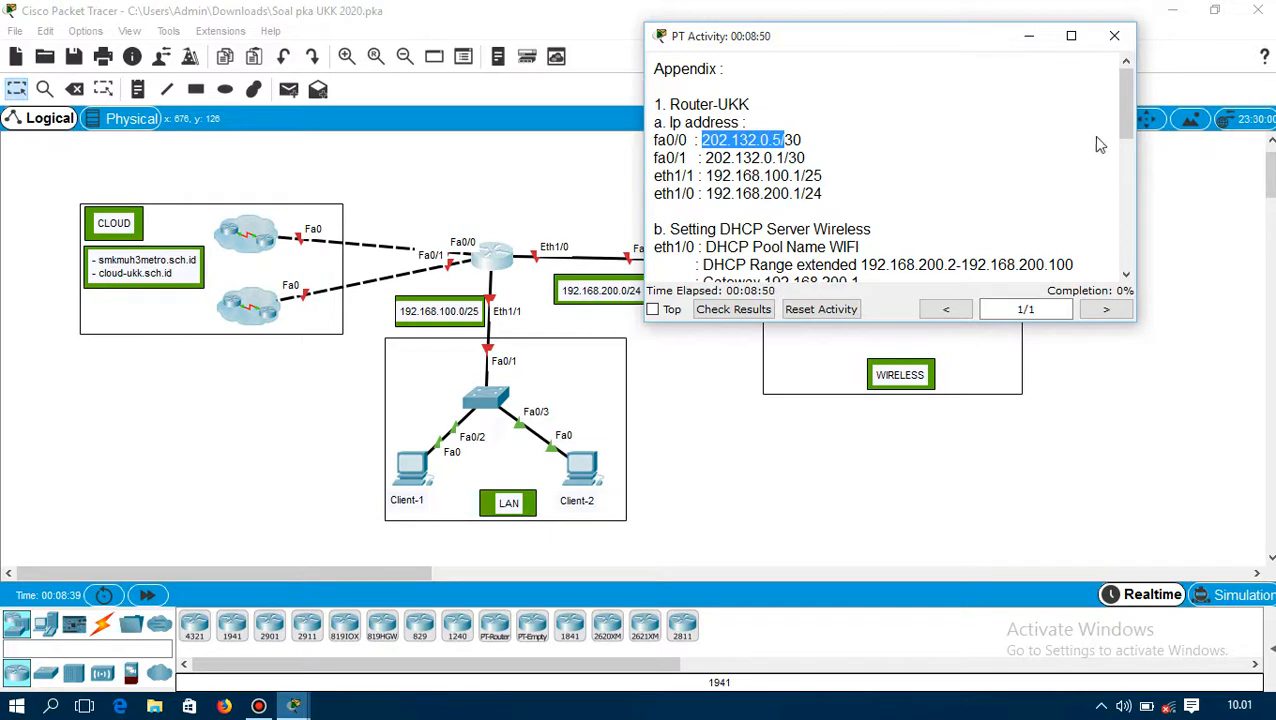
click(967, 122)
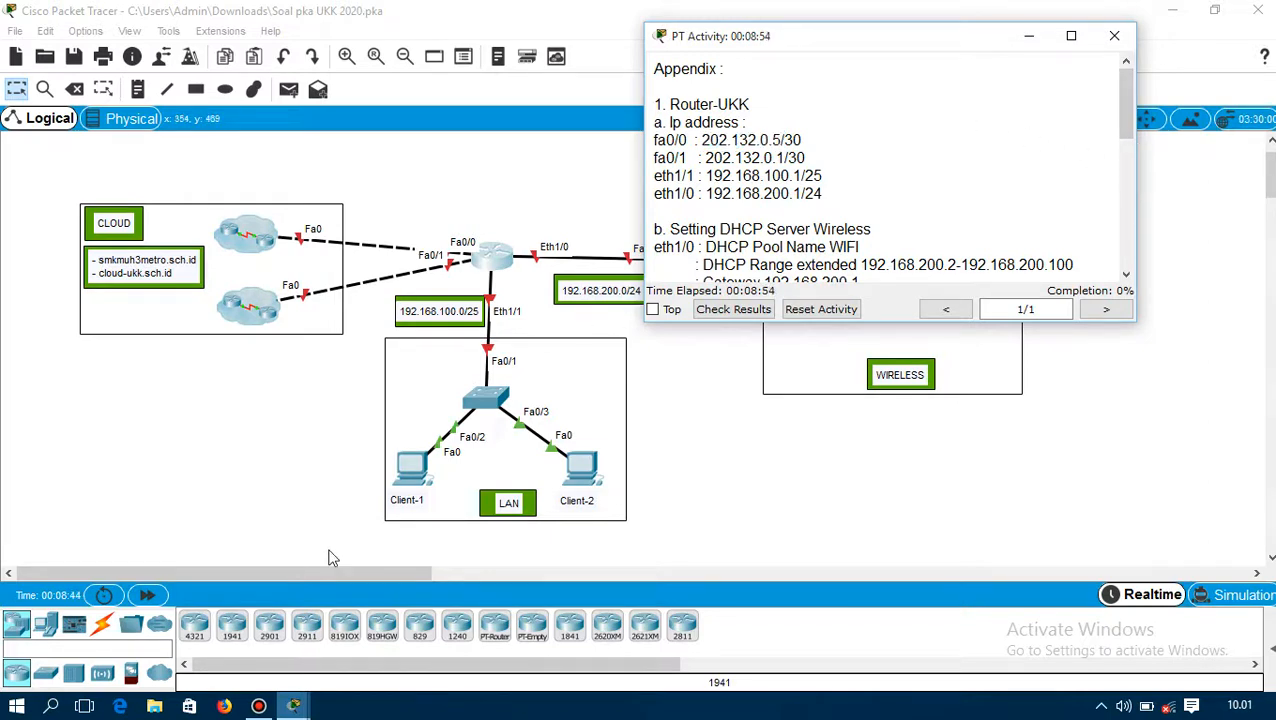
mouse_move(300, 708)
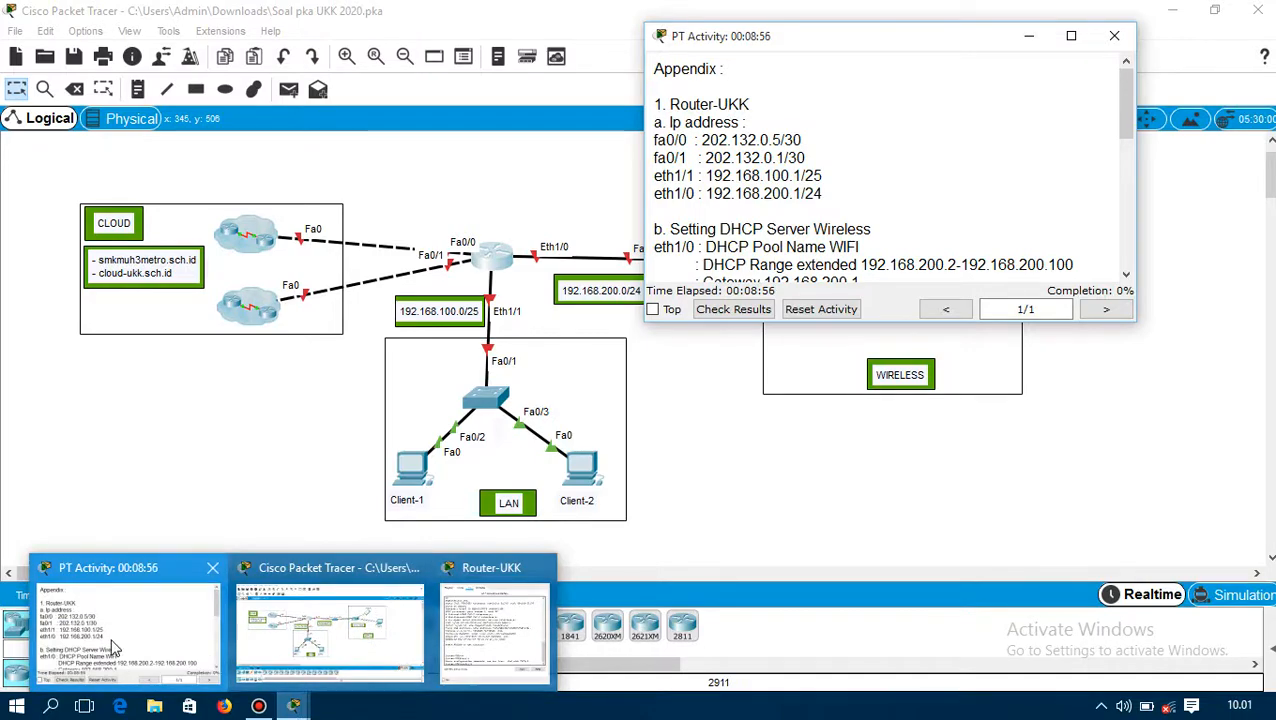
mouse_move(342, 652)
mouse_move(474, 642)
click(471, 630)
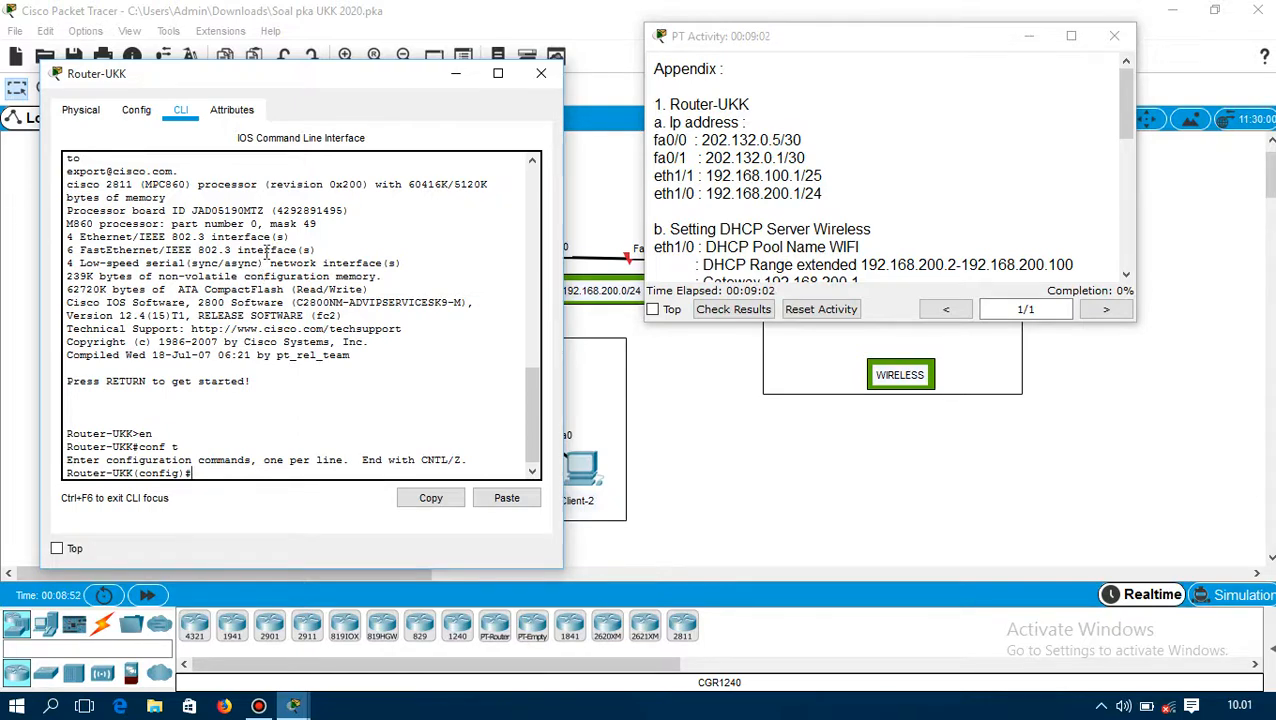
Enter interface configuration mode for fa0/0 with "int fa0/0"
text(int)
text(erfase)
key(BackSpace)
key(BackSpace)
key(BackSpace)
key(BackSpace)
key(BackSpace)
key(BackSpace)
text(fa0/0)
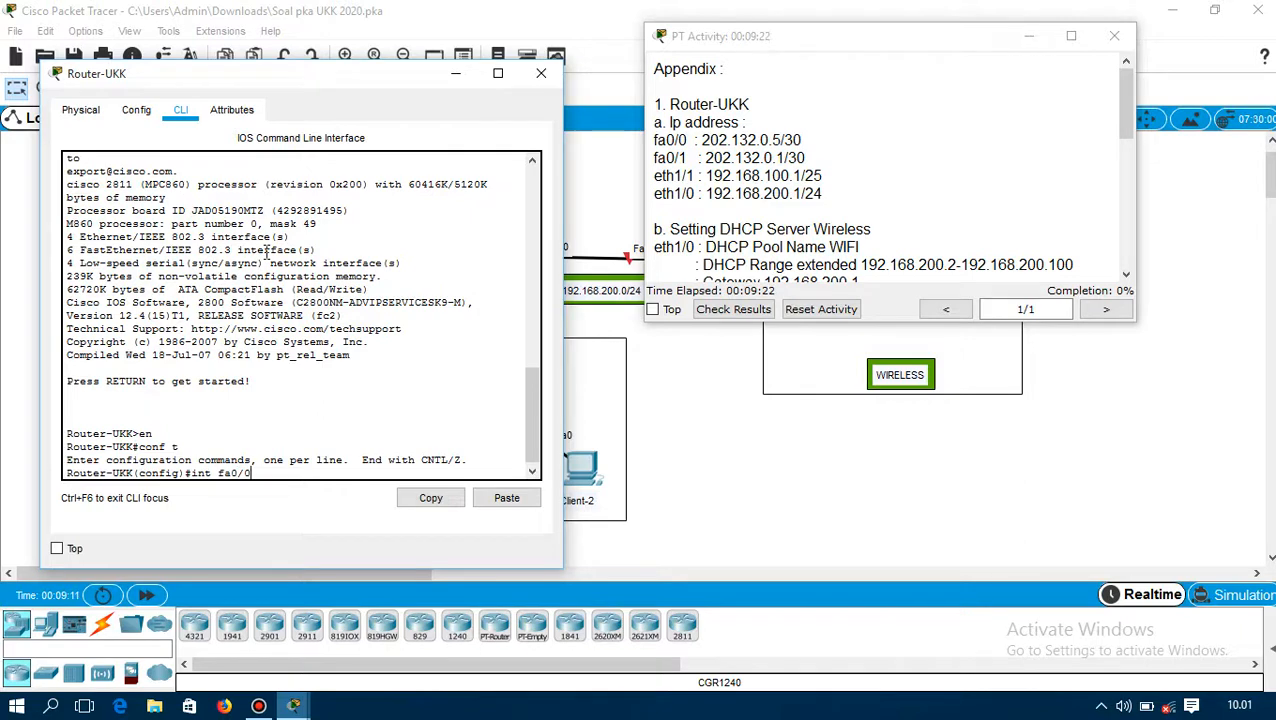
drag(655, 141, 868, 145)
click(284, 469)
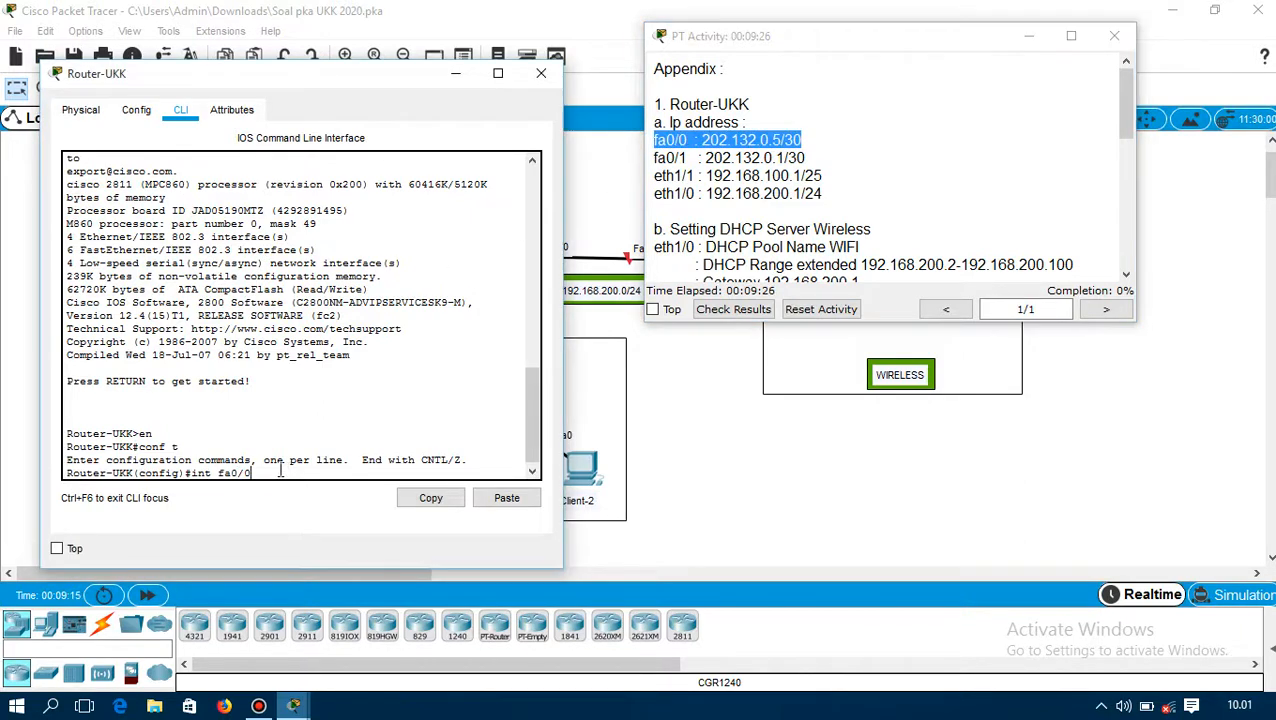
key(Return)
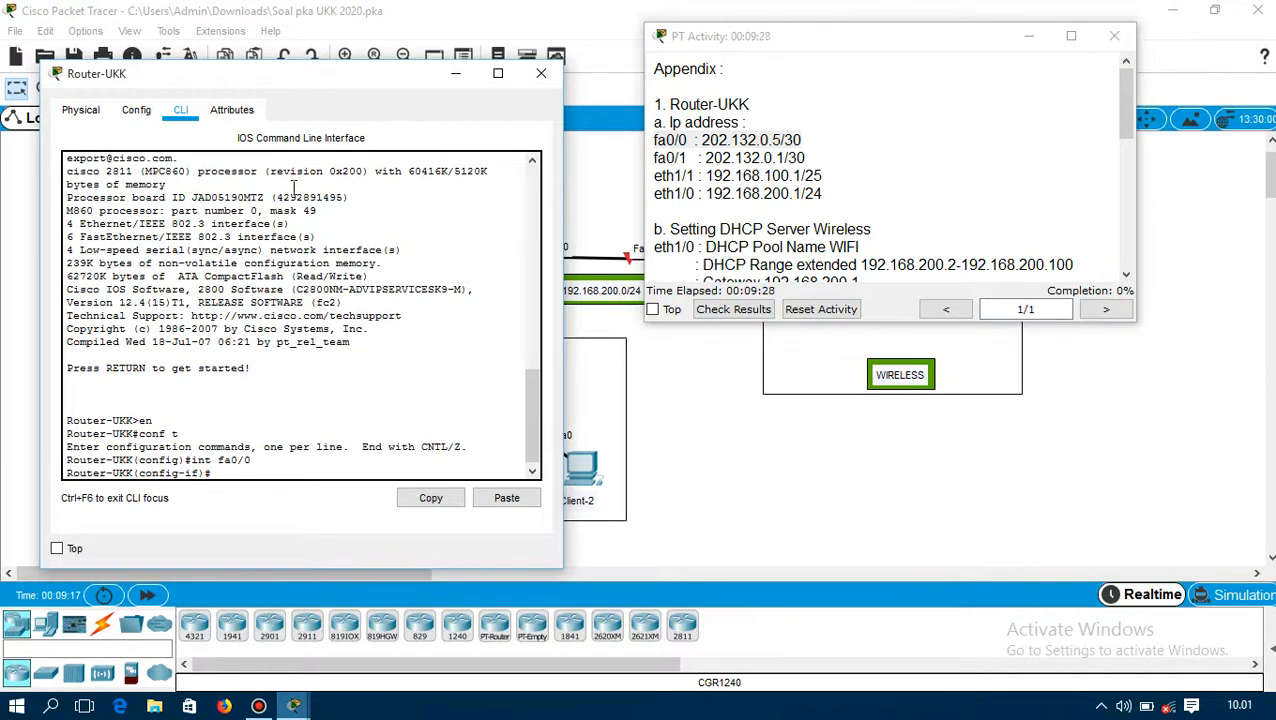
Enable the fa0/0 interface with "n sh" and check its link to the cloud in the topology
text(no)
key(BackSpace)
key(BackSpace)
text(sh)
key(Return)
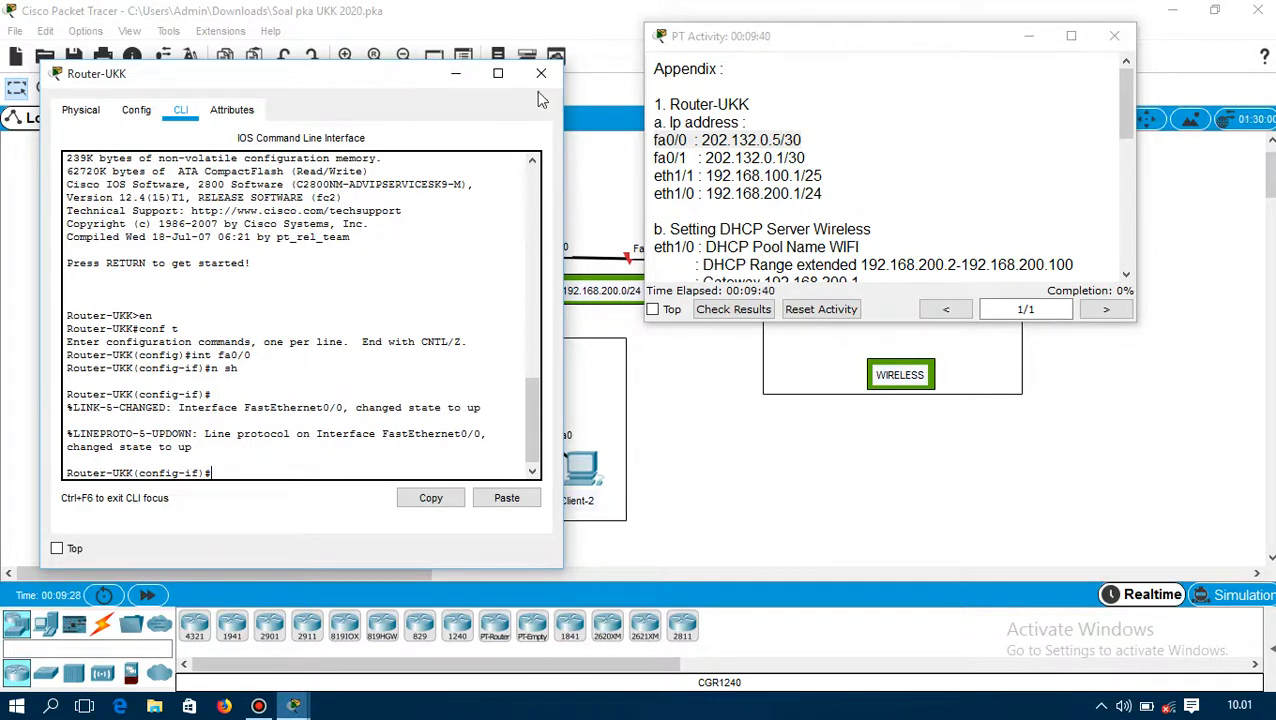
drag(350, 81, 949, 54)
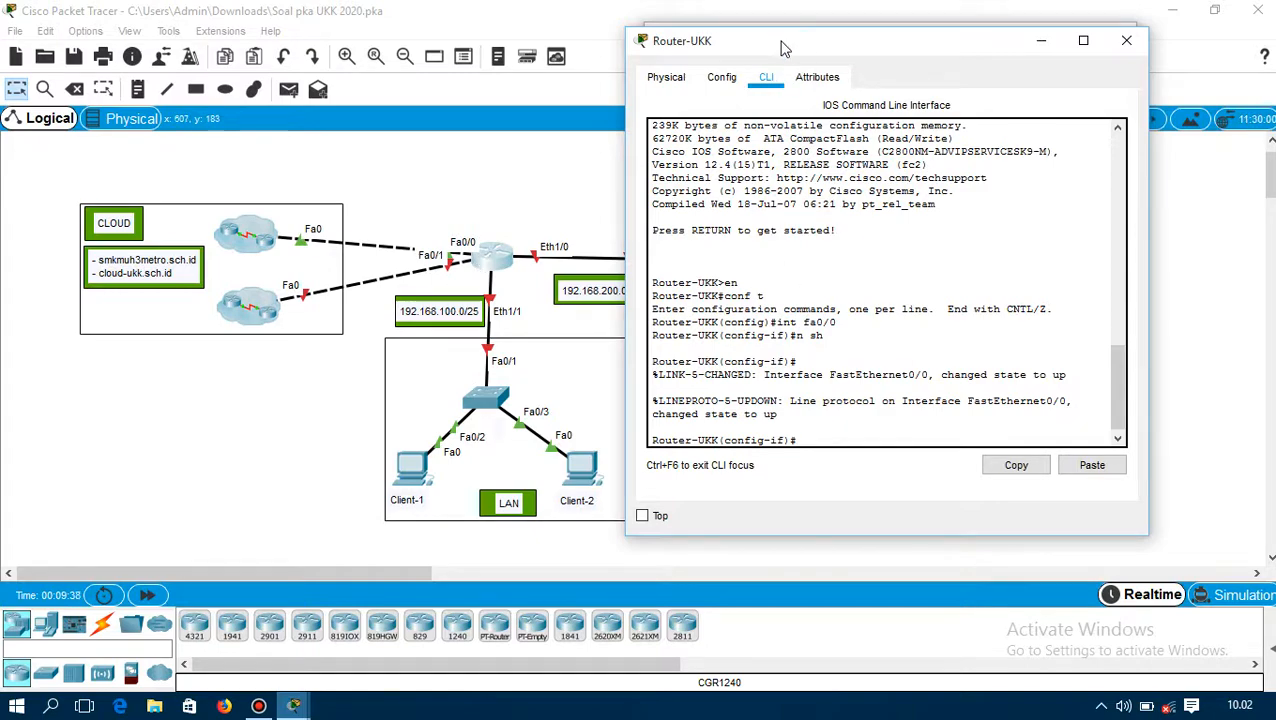
drag(784, 48, 228, 24)
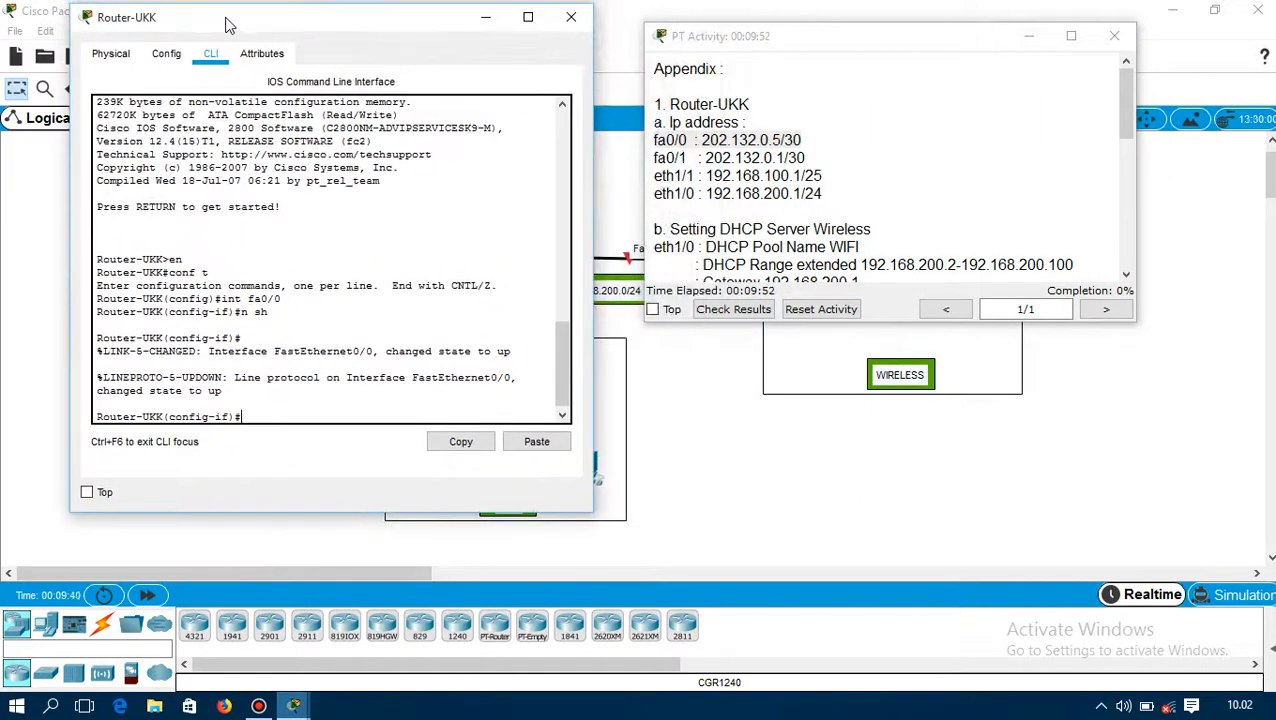
Assign IP address 202.134.0.5 with subnet mask 255.255.255.252 to fa0/0 using "ip add"
text(ip)
text( address)
key(BackSpace)
key(BackSpace)
key(BackSpace)
key(BackSpace)
text(202.13)
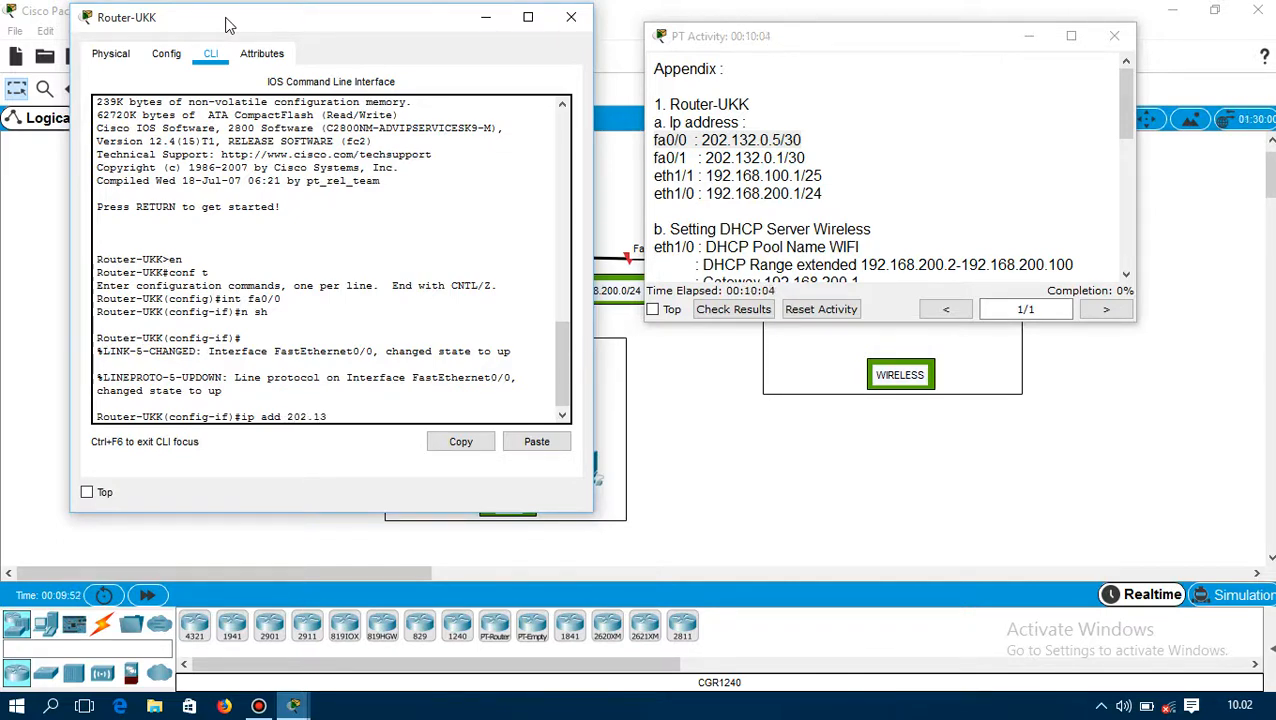
text(4.0.5 255.255.255)
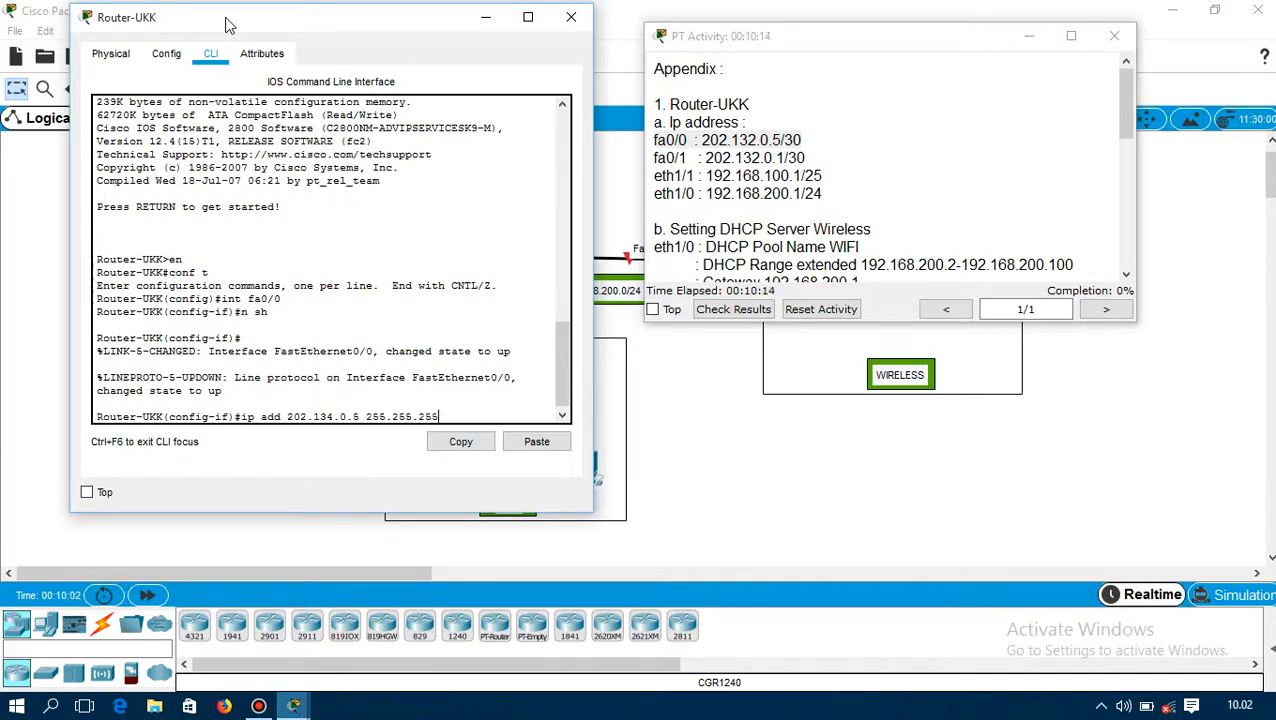
text(.252)
key(Return)
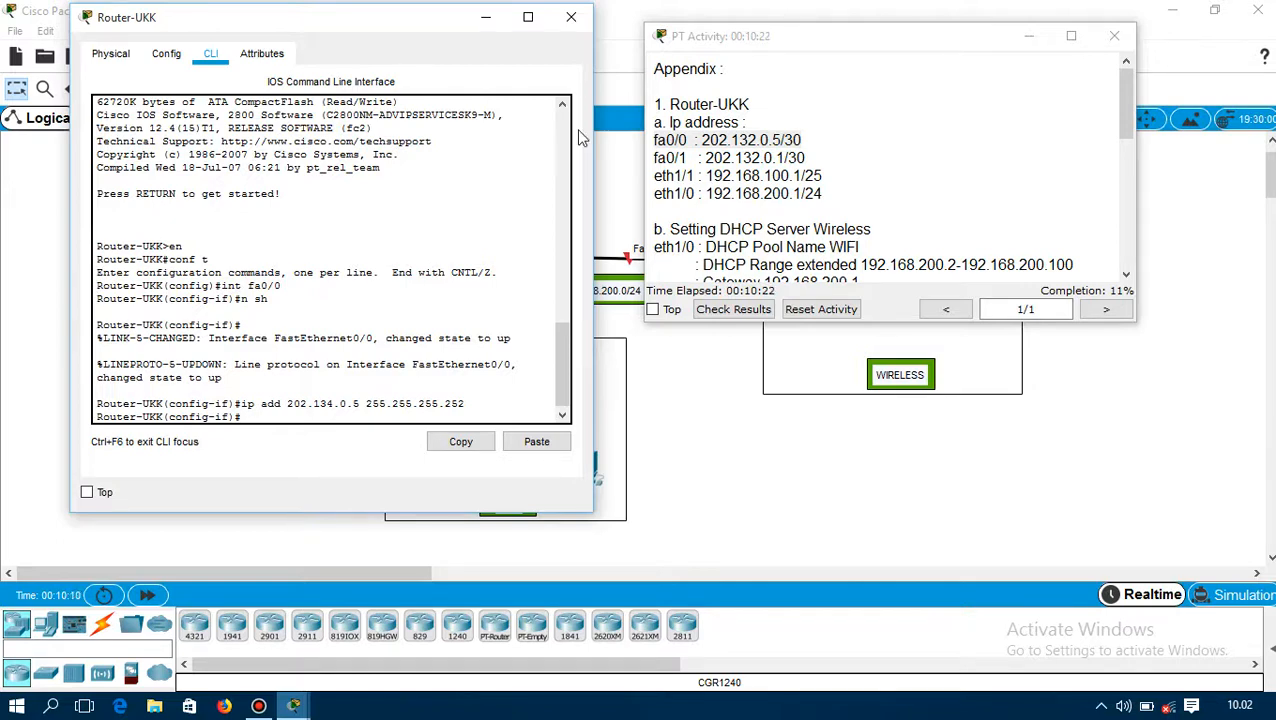
Switch to interface fa0/1 with "int fa0/1", enable it with "n sh", and check its link in the topology
drag(801, 140, 800, 176)
click(740, 175)
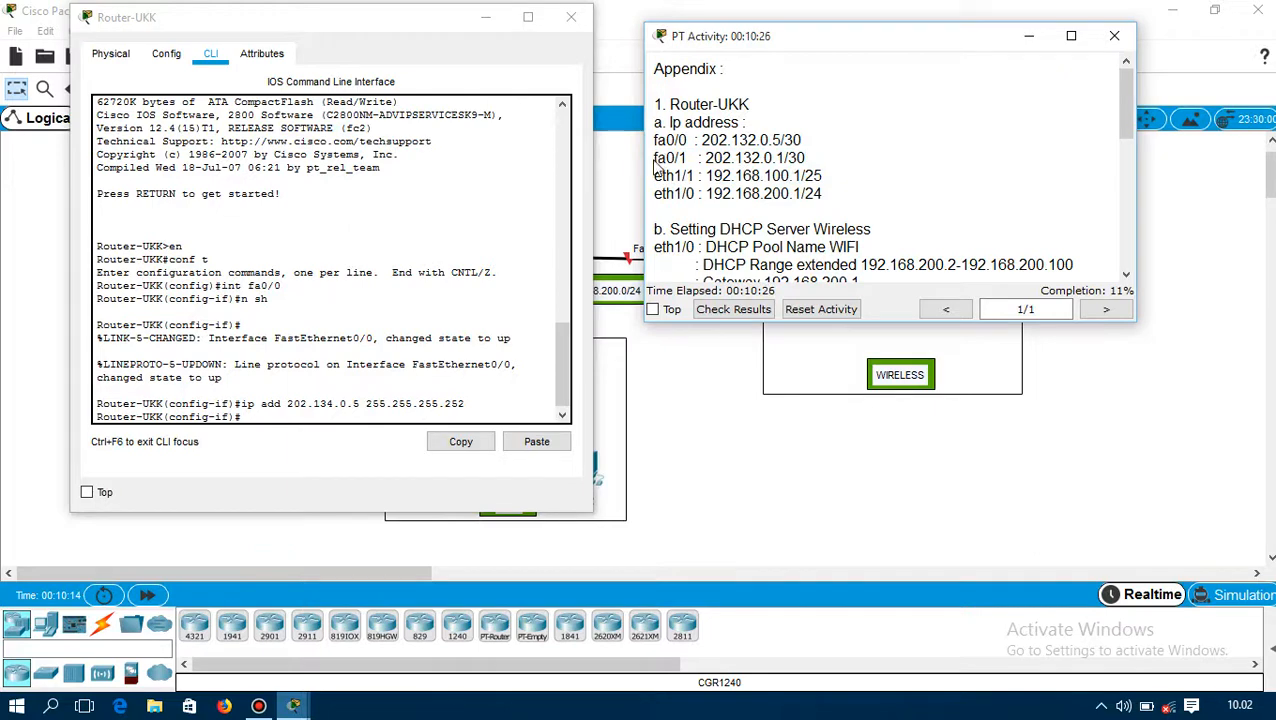
drag(655, 158, 814, 150)
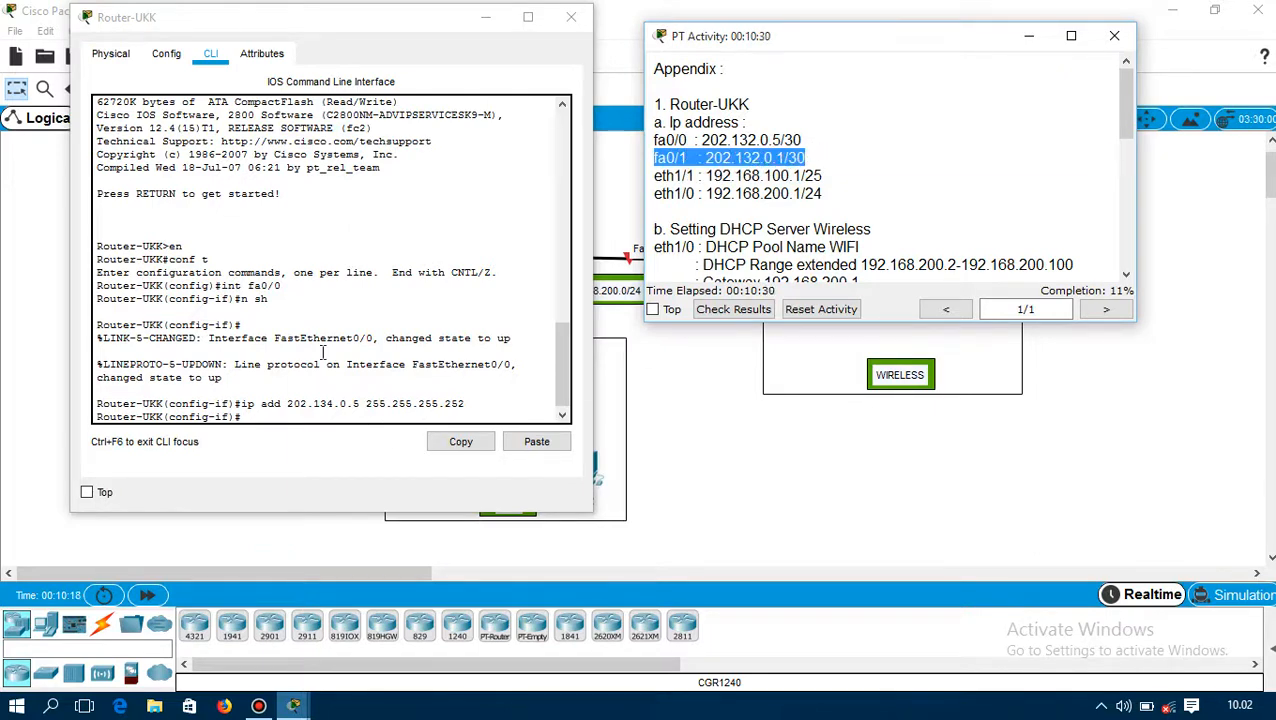
click(270, 422)
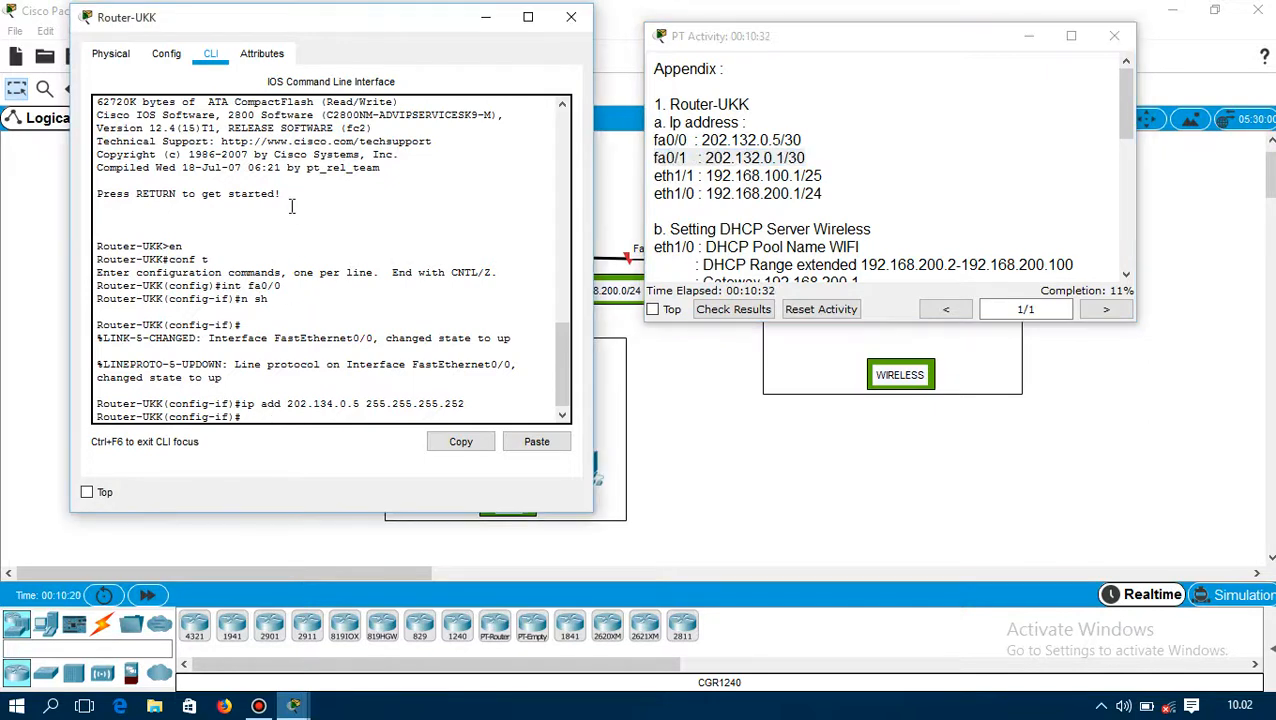
text(int fa0/1)
key(Return)
text(n)
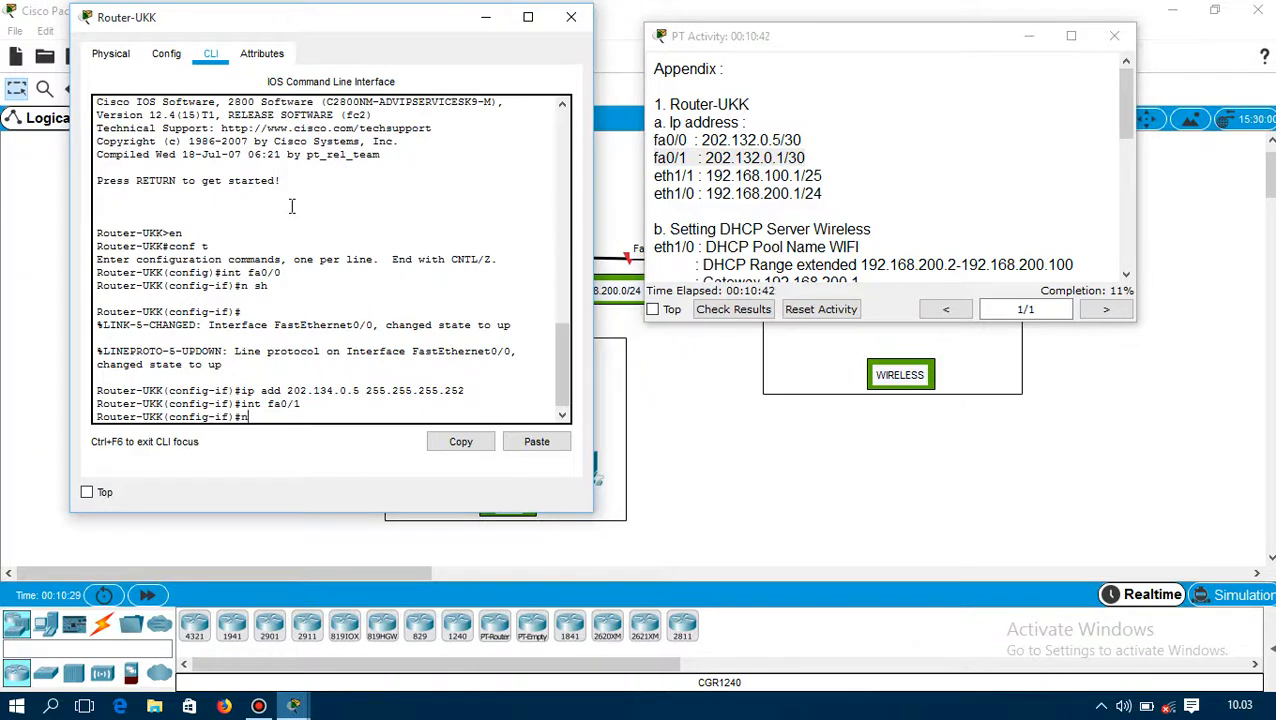
text( sh)
key(Return)
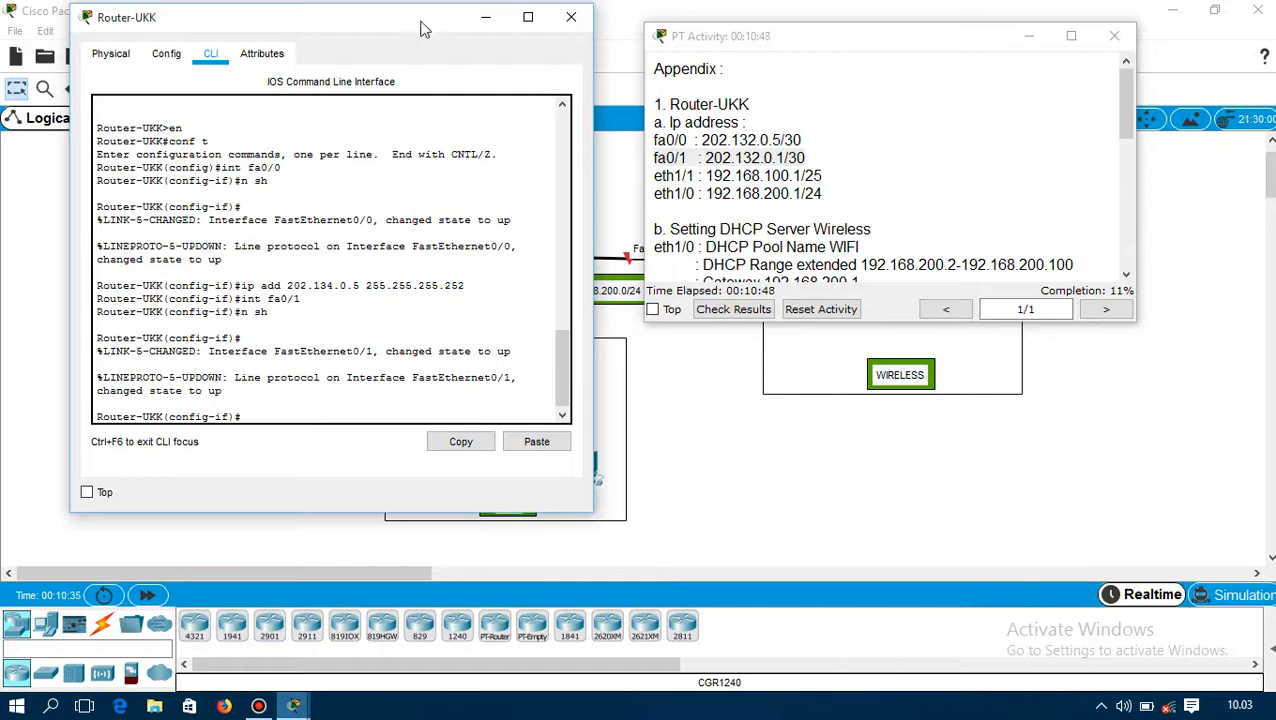
click(485, 17)
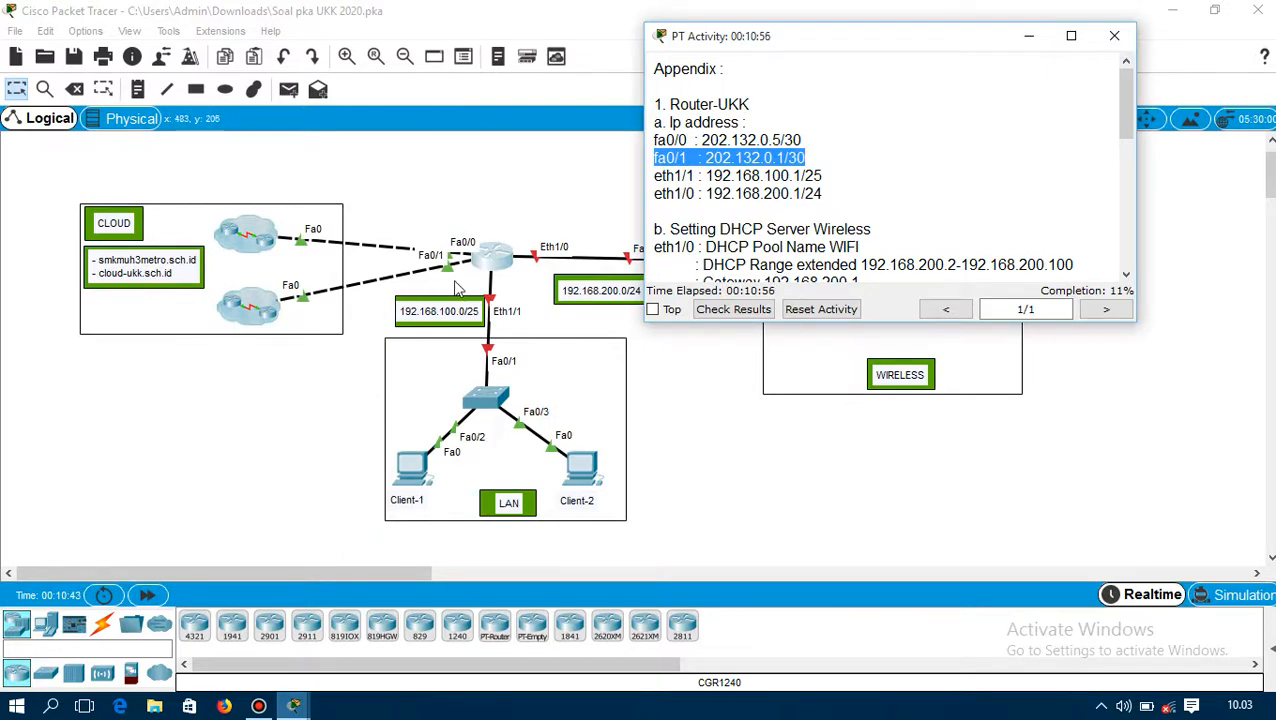
Return to the Router-UKK CLI and assign fa0/1 the IP address 202.134.0.1 with subnet mask 255.255.255.252 using "ip add"
mouse_move(298, 706)
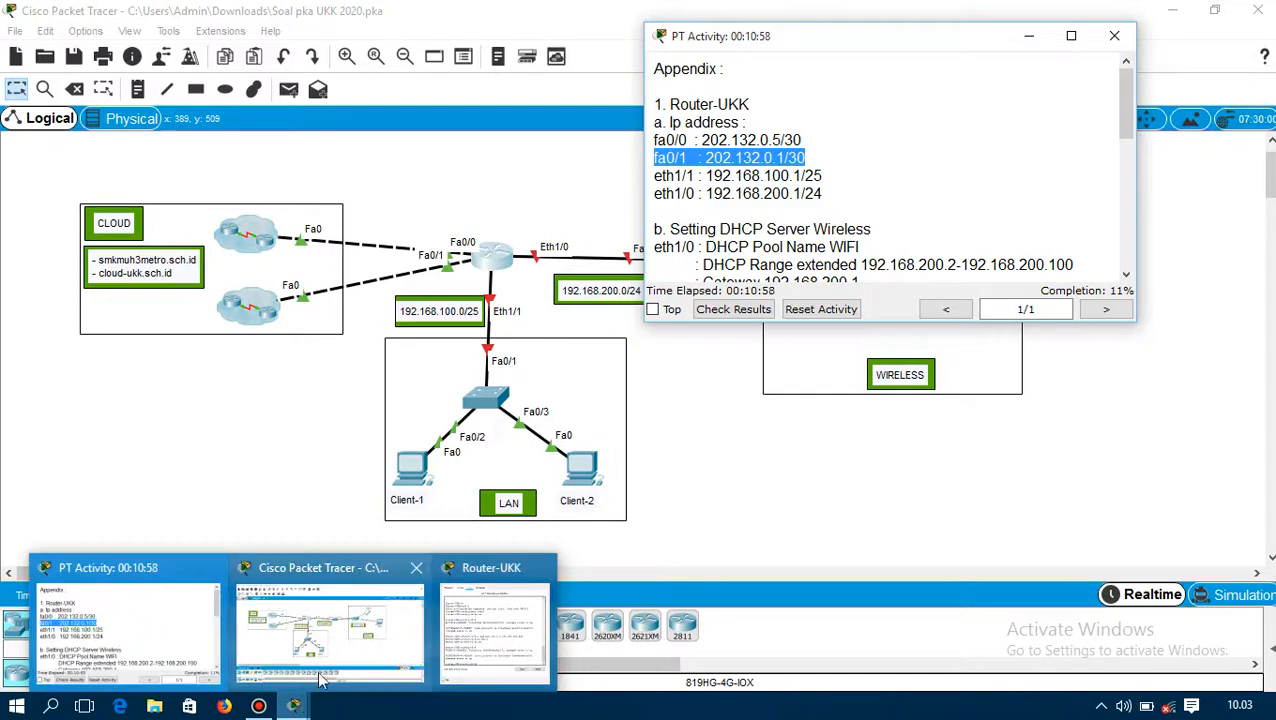
mouse_move(319, 656)
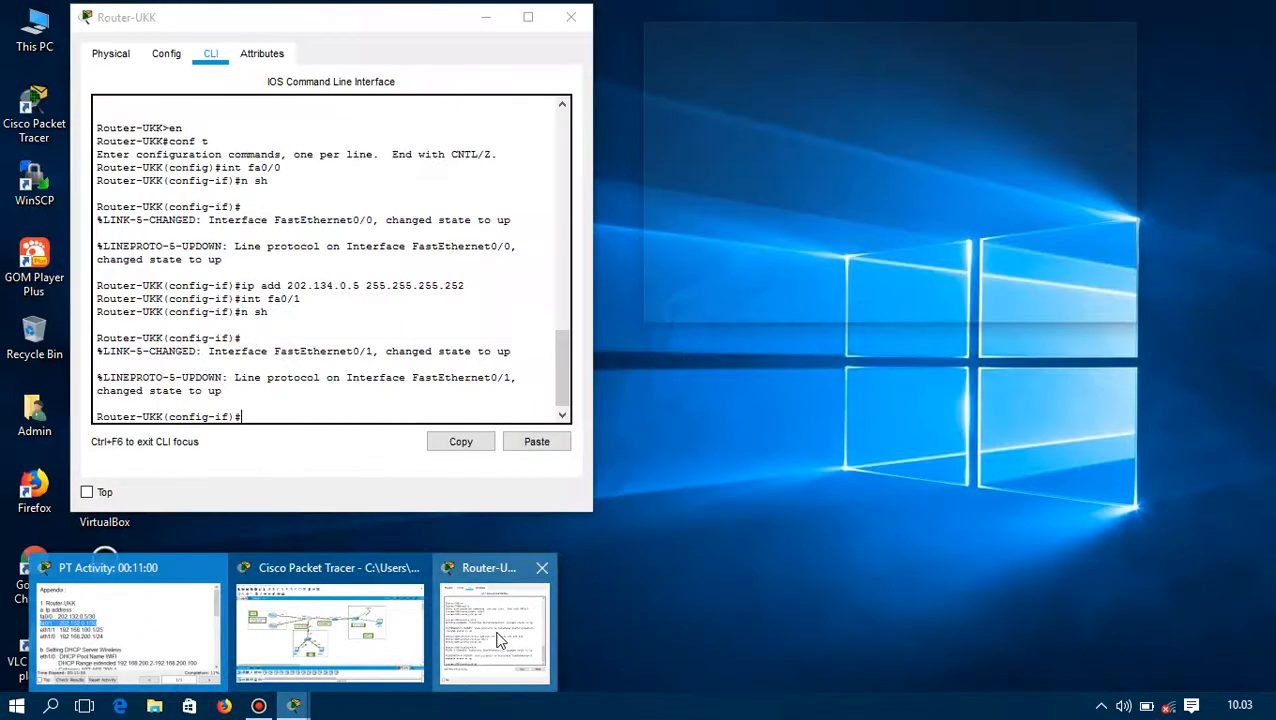
click(494, 634)
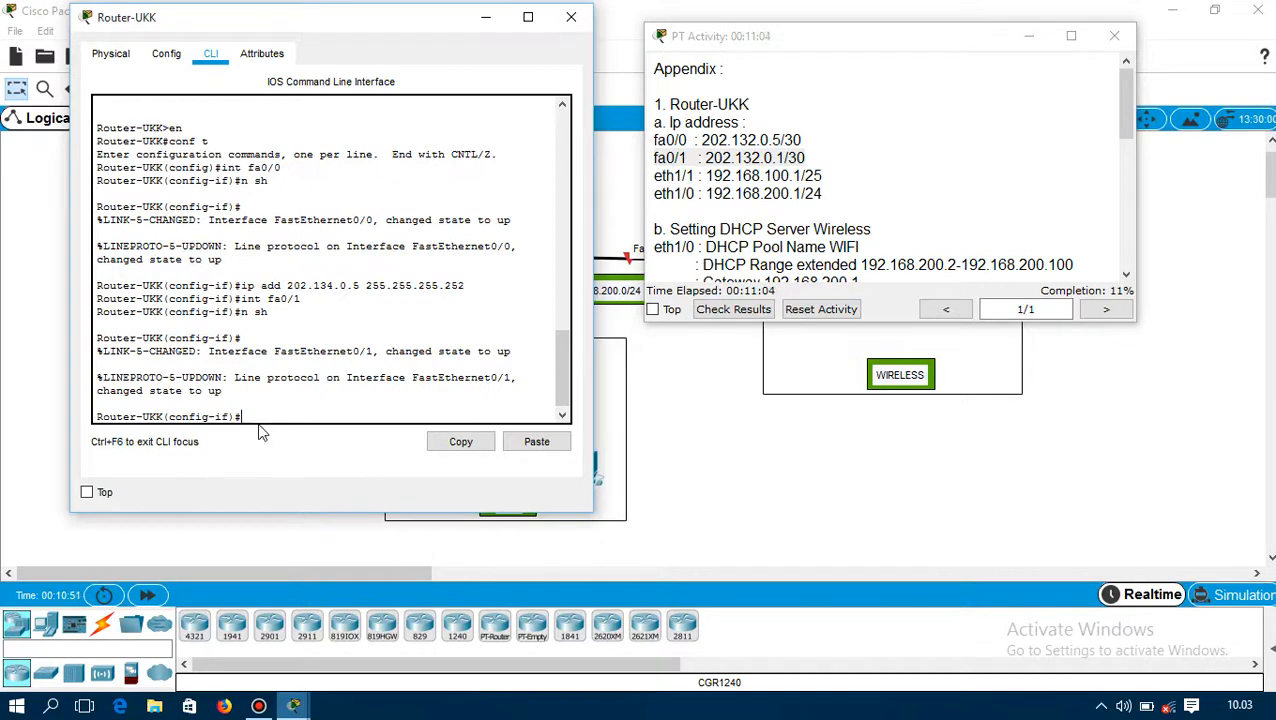
text(ip add 202/134)
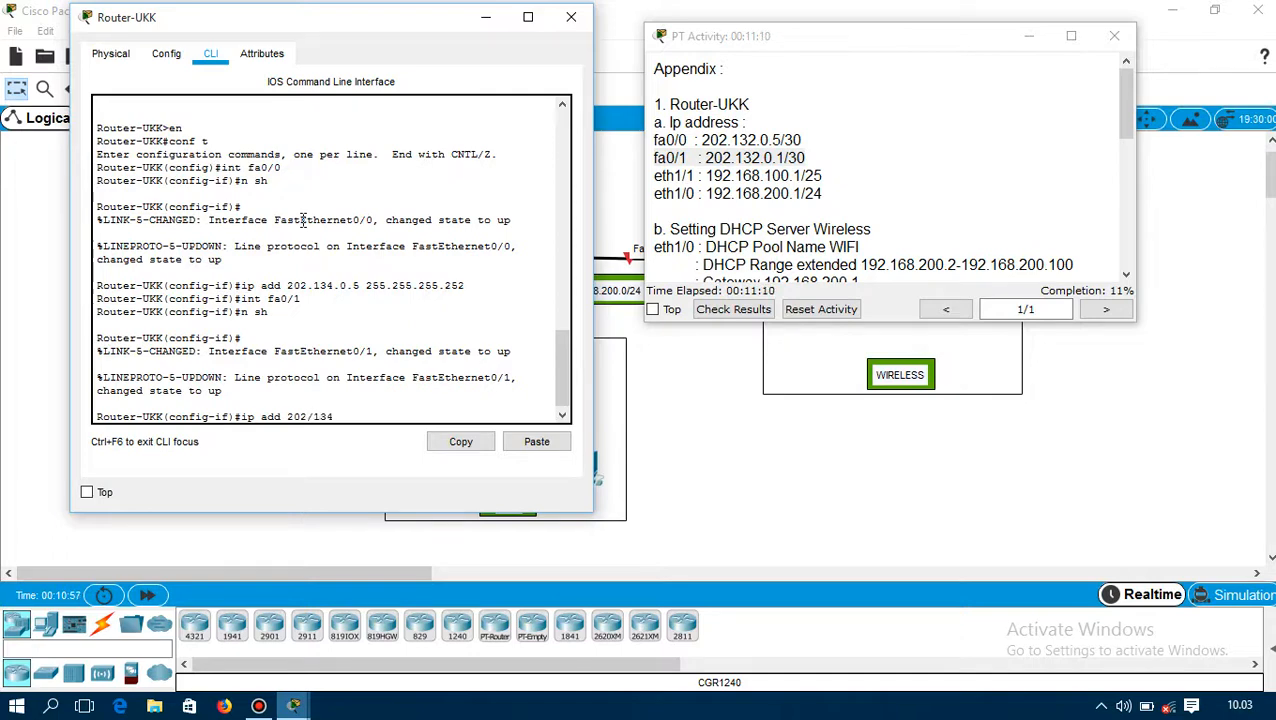
key(BackSpace)
key(BackSpace)
key(BackSpace)
text(.134.0.1n)
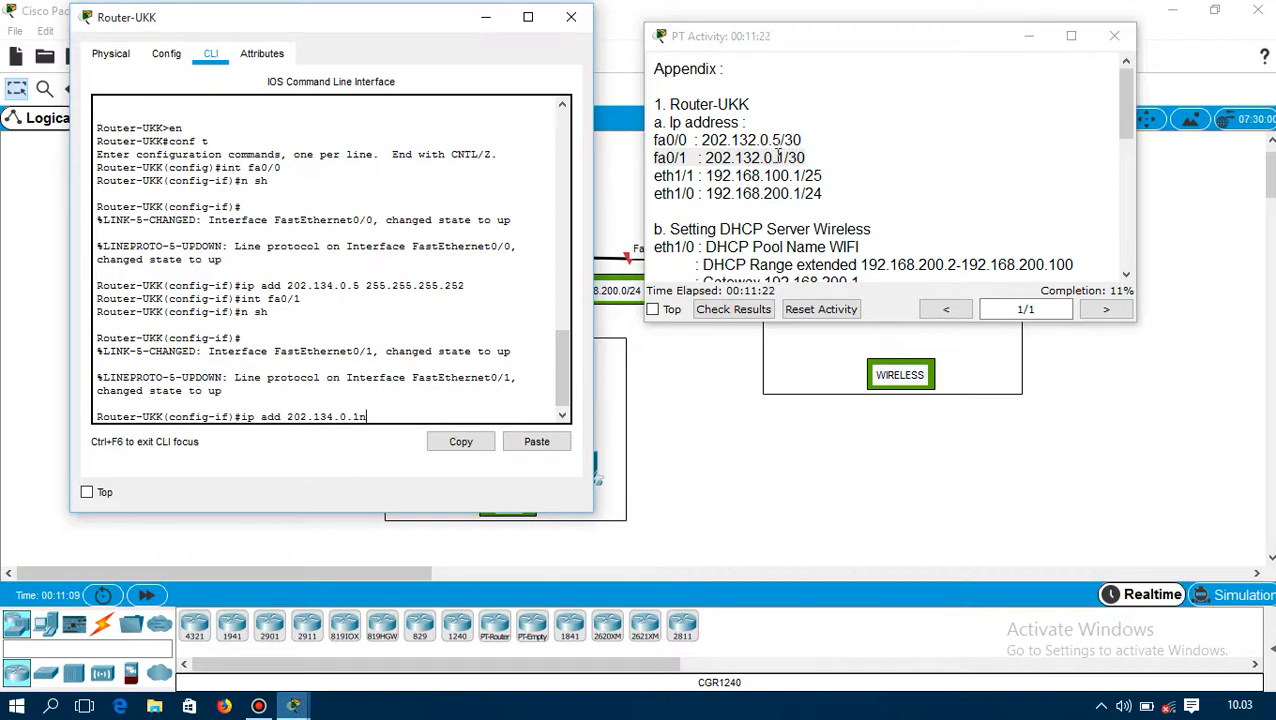
key(BackSpace)
text(255.255.255.252)
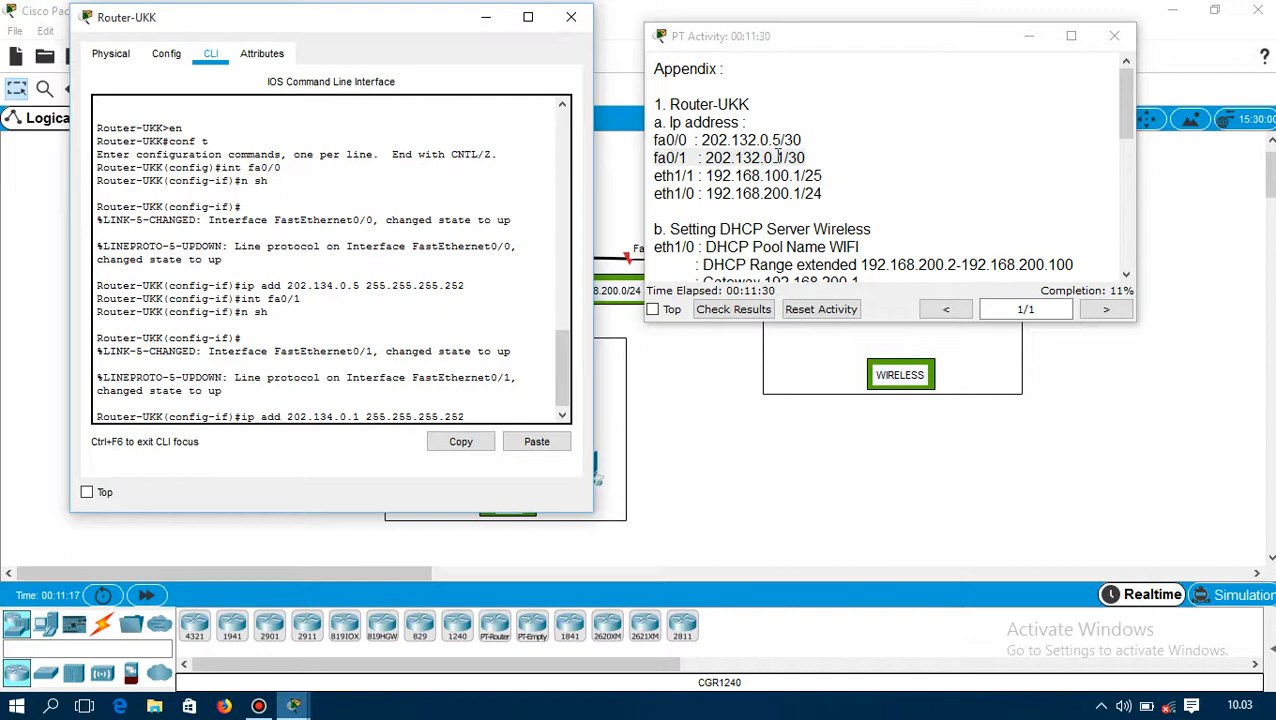
key(Return)
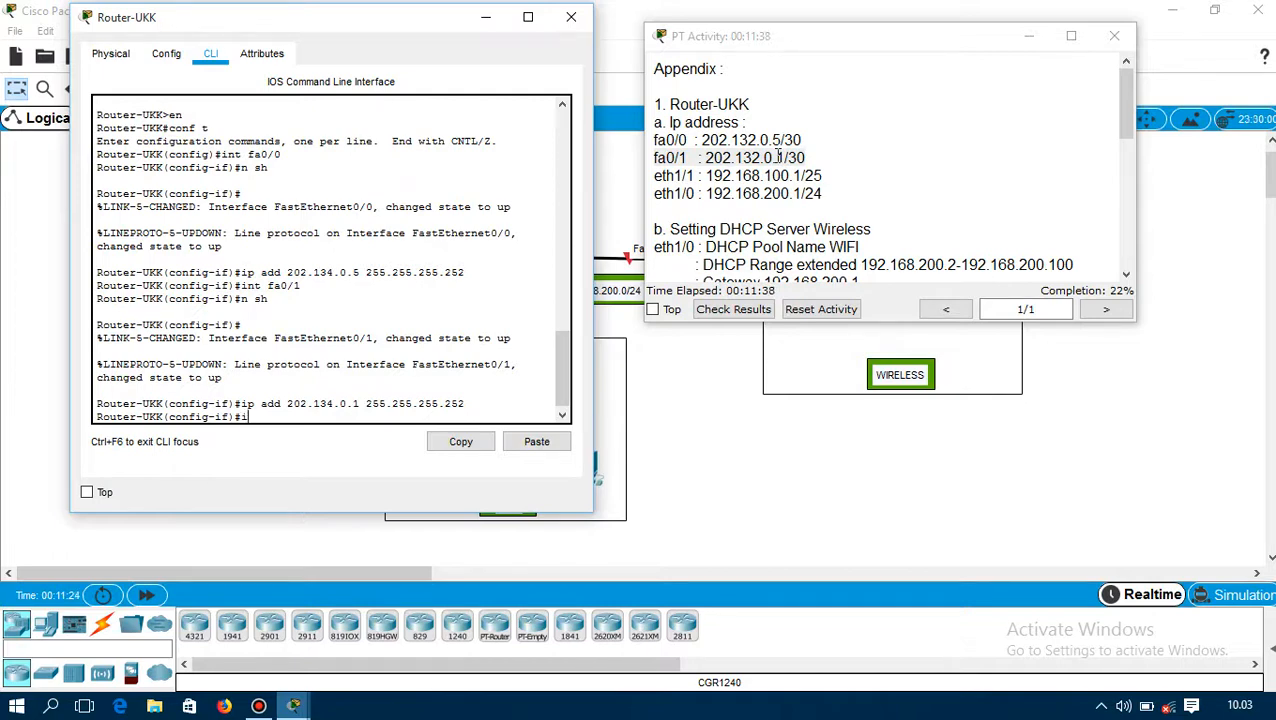
Switch to interface eth1/1 with "int eth1/1", enable it with "n sh", and check its link in the topology
text(nt)
drag(657, 176, 828, 178)
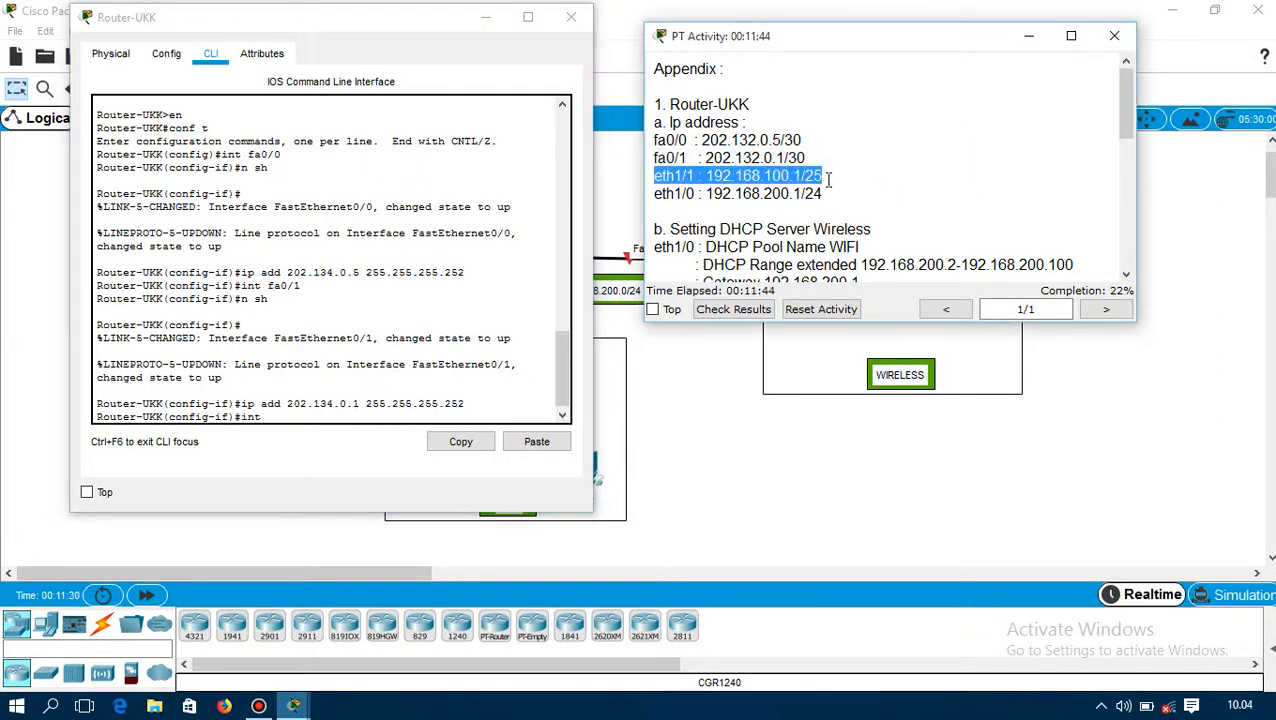
click(285, 418)
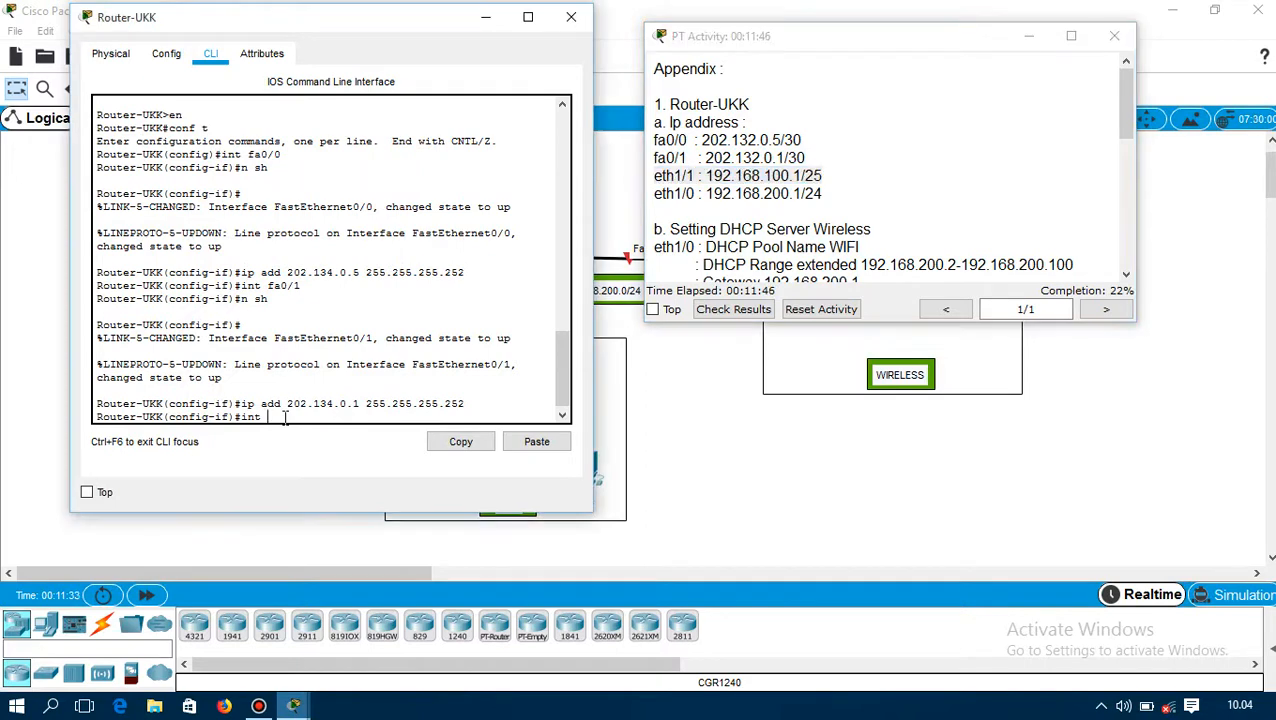
text(eth1/1)
key(Return)
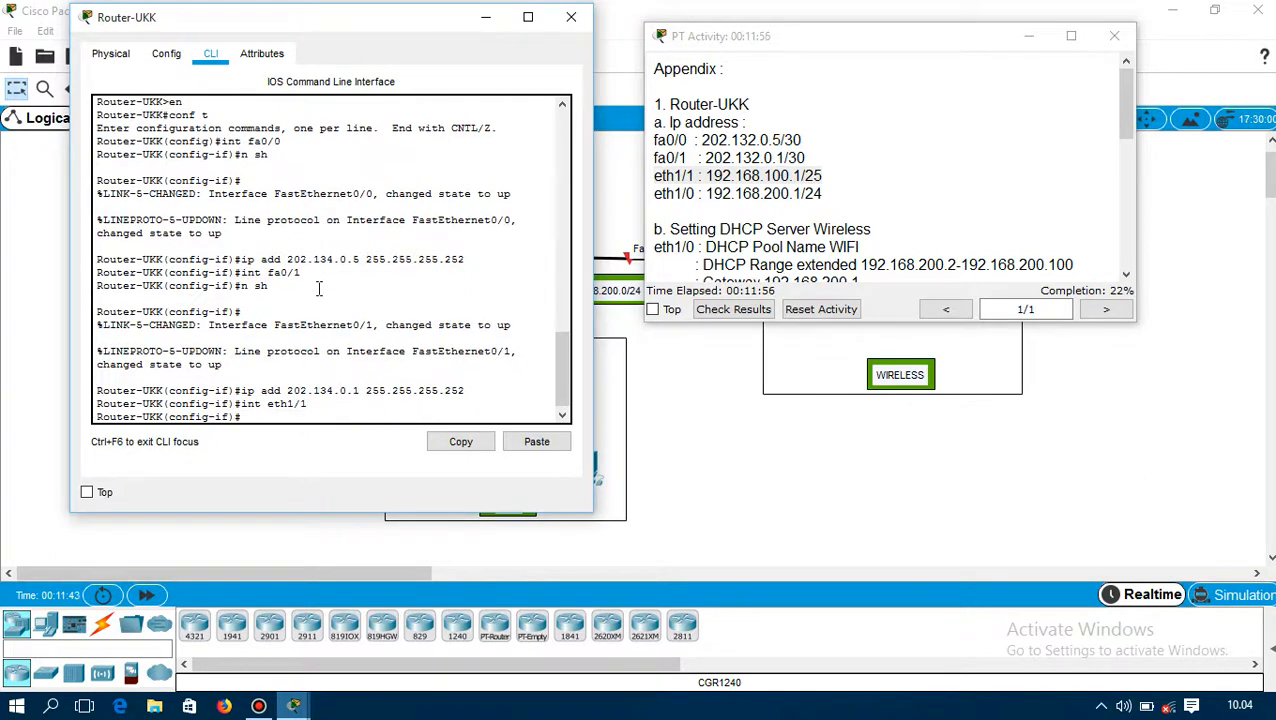
text(n sh)
key(Return)
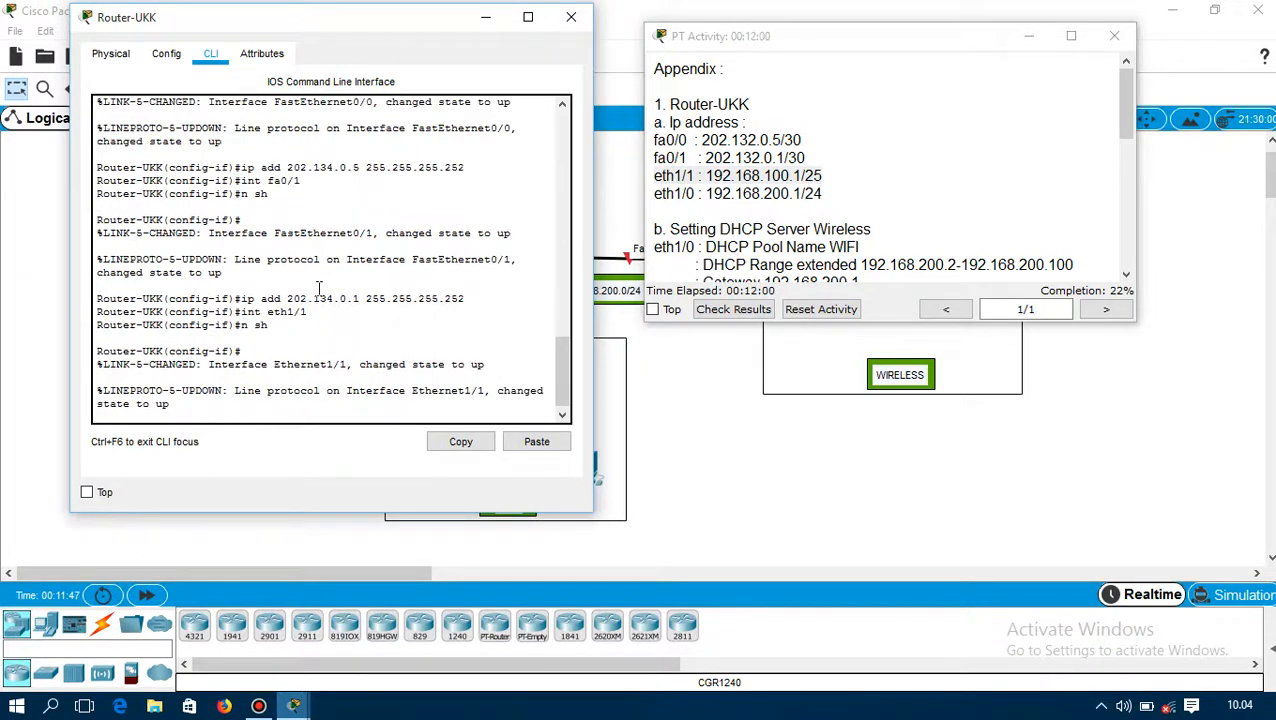
click(486, 16)
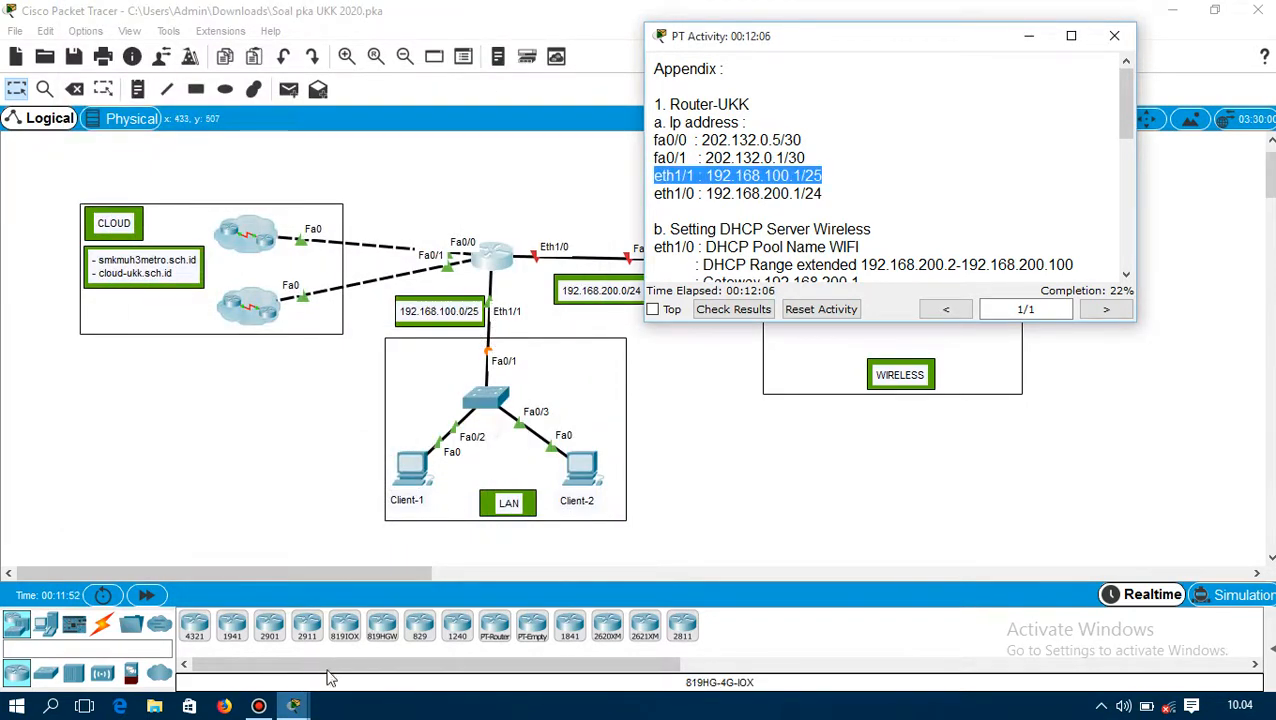
Return to the Router-UKK CLI and assign eth1/1 the IP address 192.168.100.1 with subnet mask 255.255.255.128
mouse_move(292, 708)
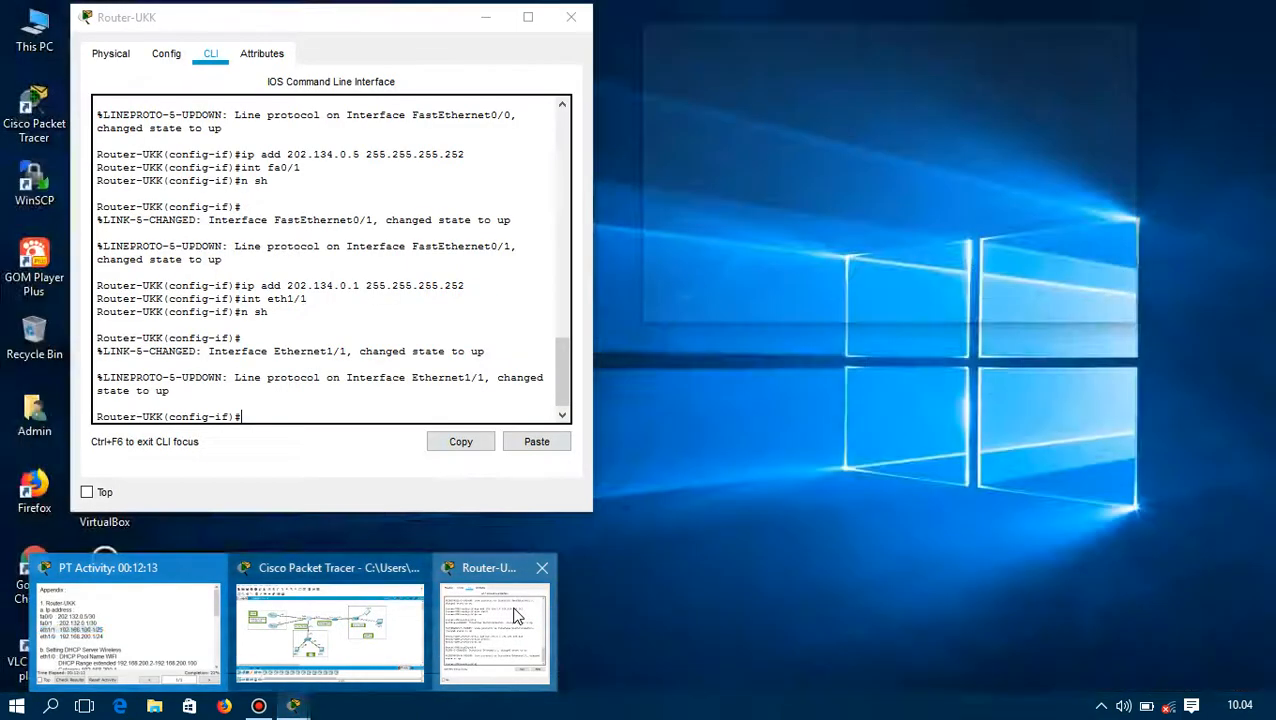
click(515, 615)
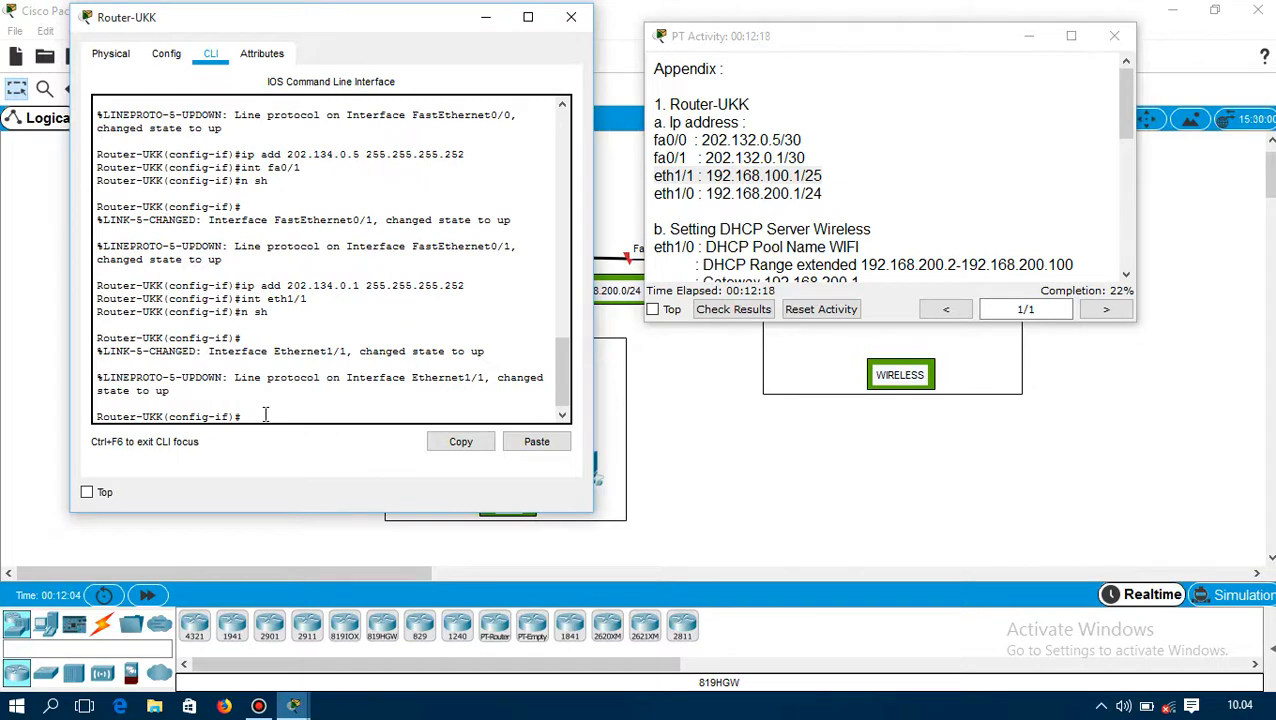
text(ip add 192.16)
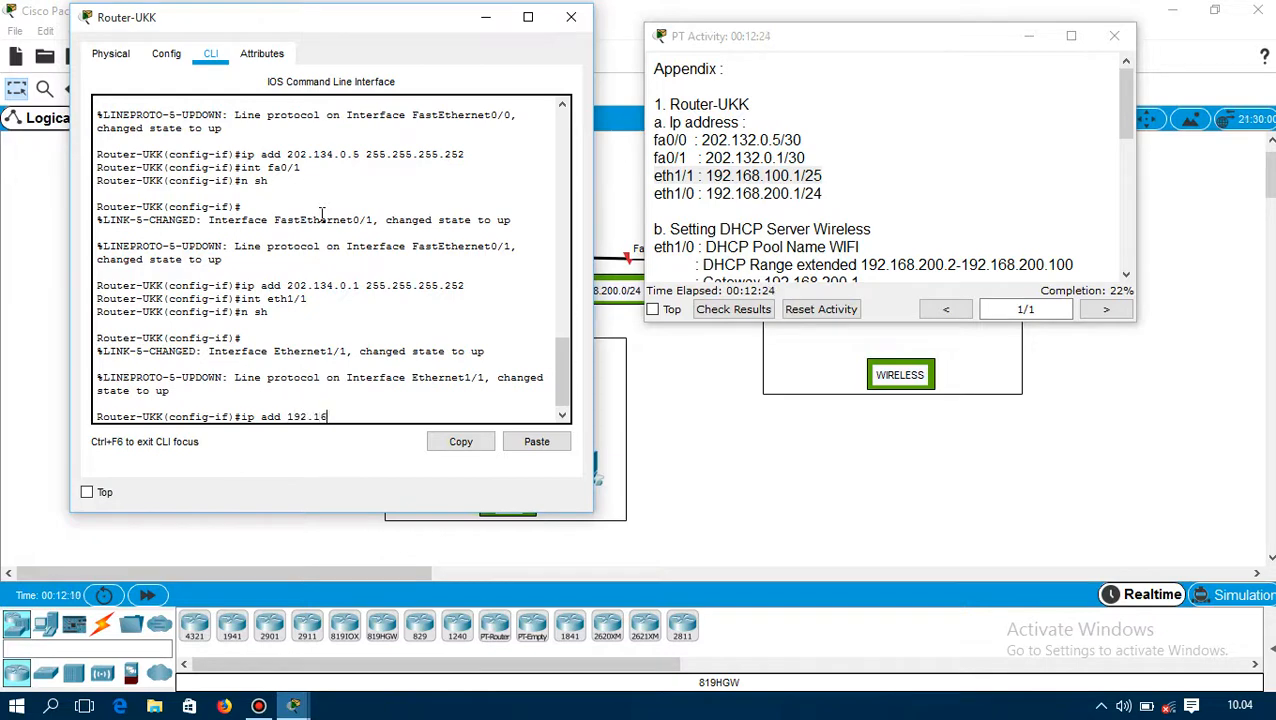
text(8.100.1 255.255.255.128)
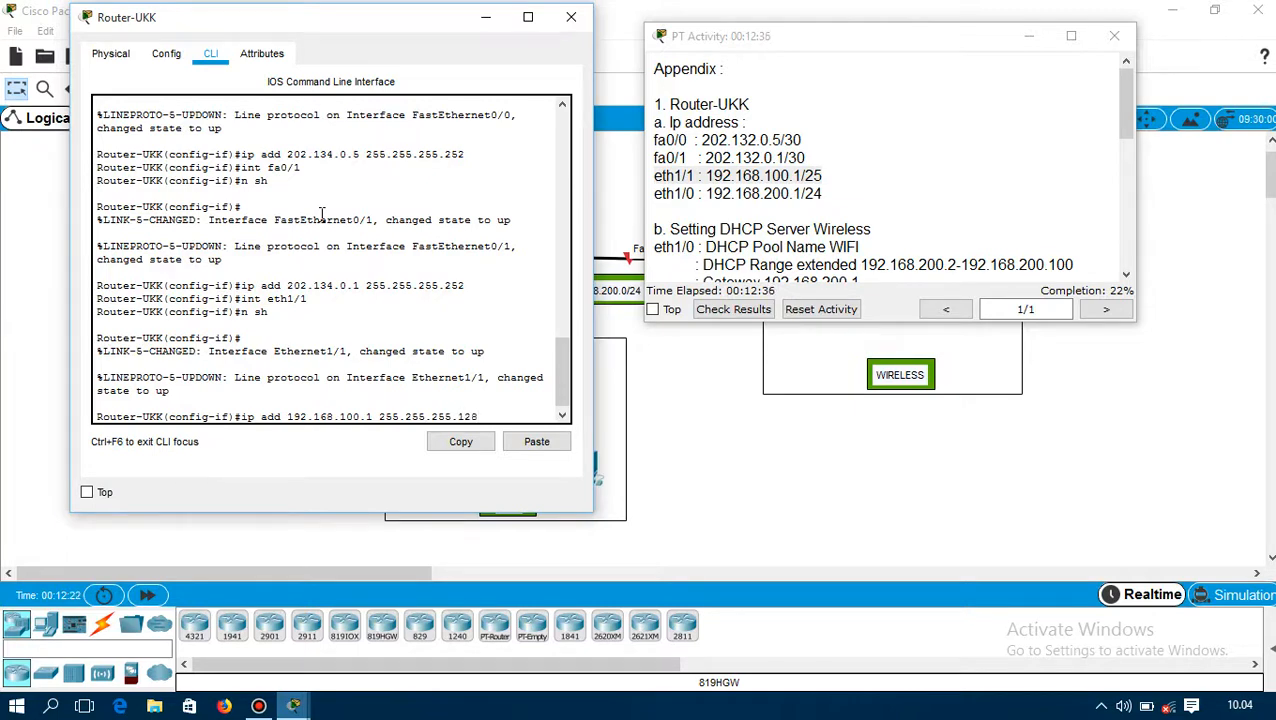
key(Return)
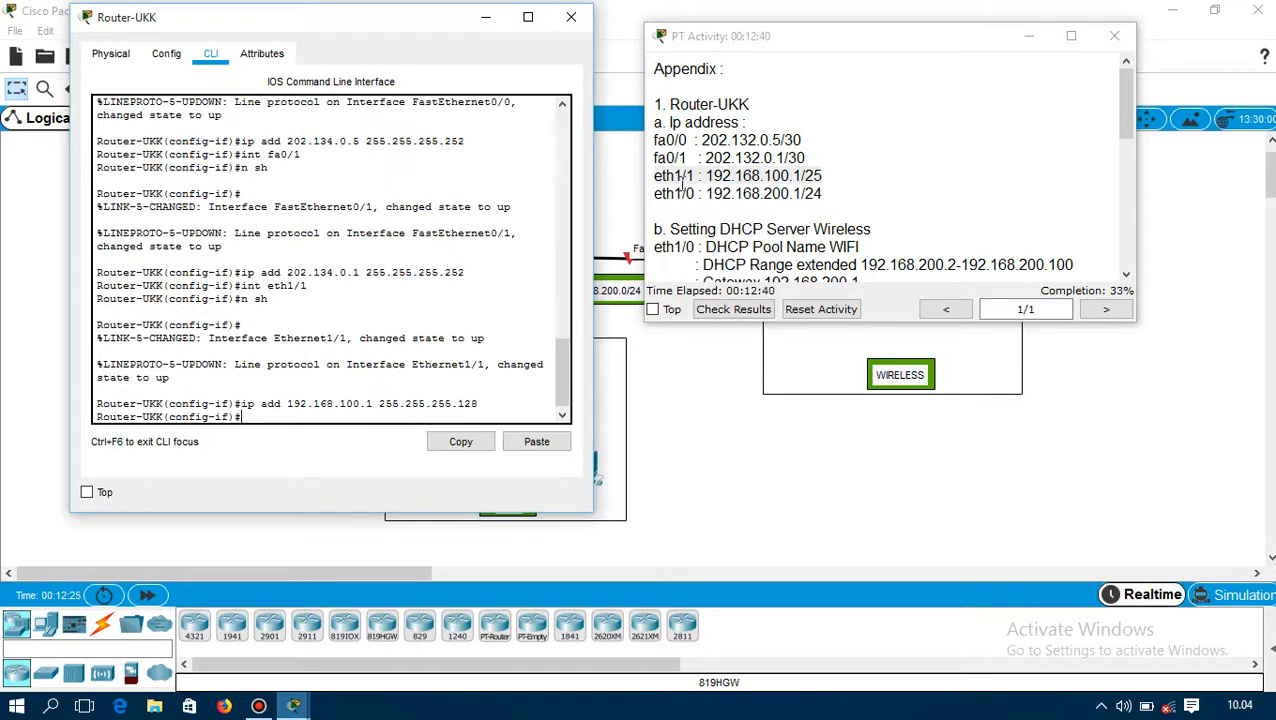
Switch to interface eth1/0 with "int eth1/0" and enable it with "n sh"
drag(656, 193, 840, 197)
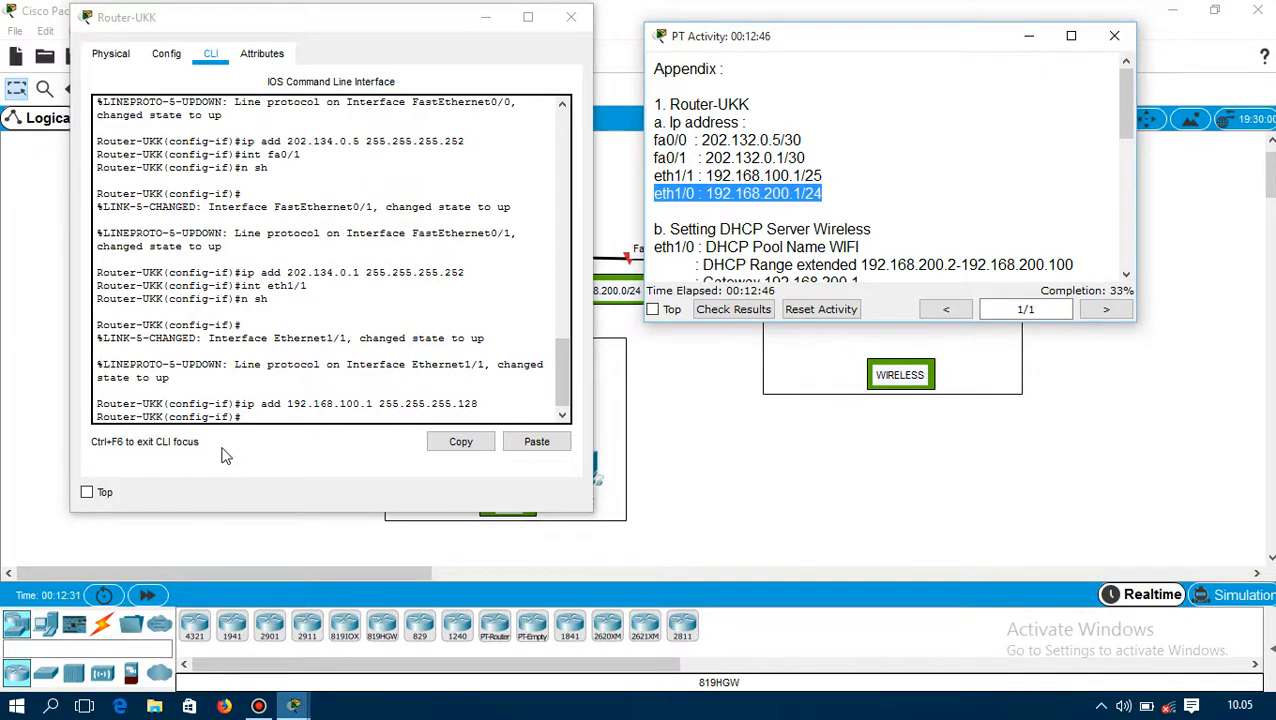
click(255, 406)
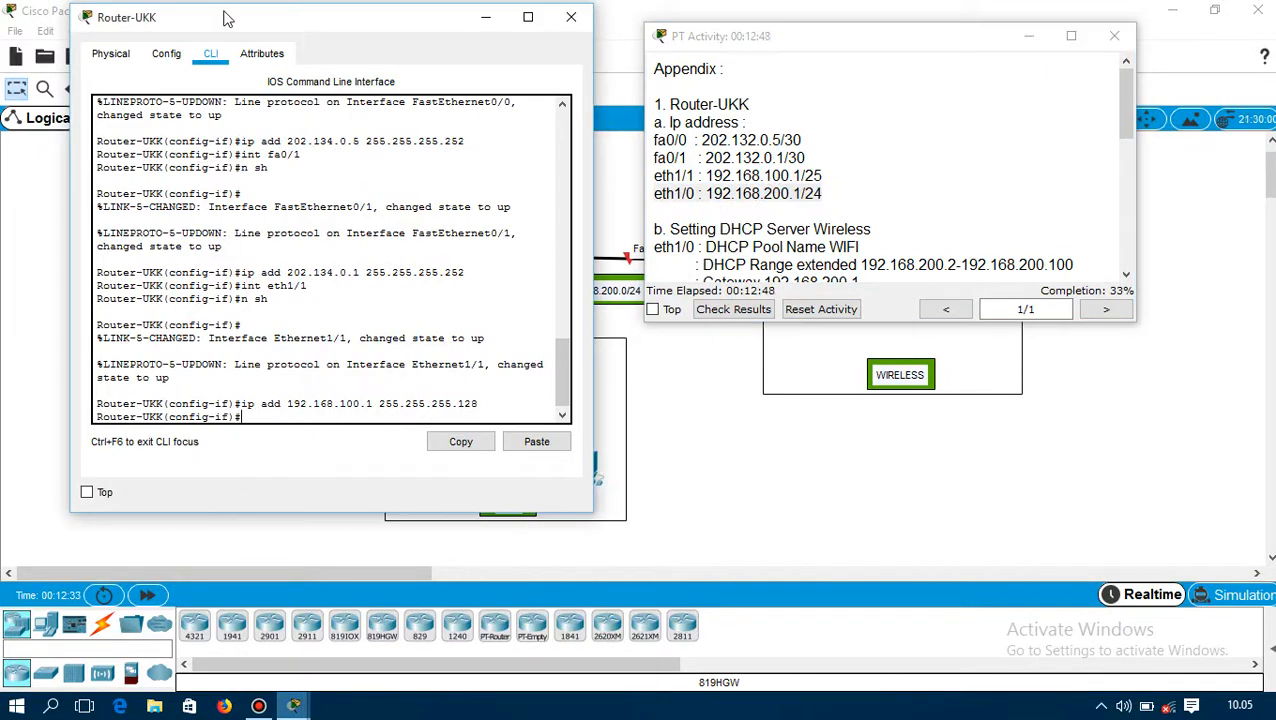
text(int eth1/0)
key(Return)
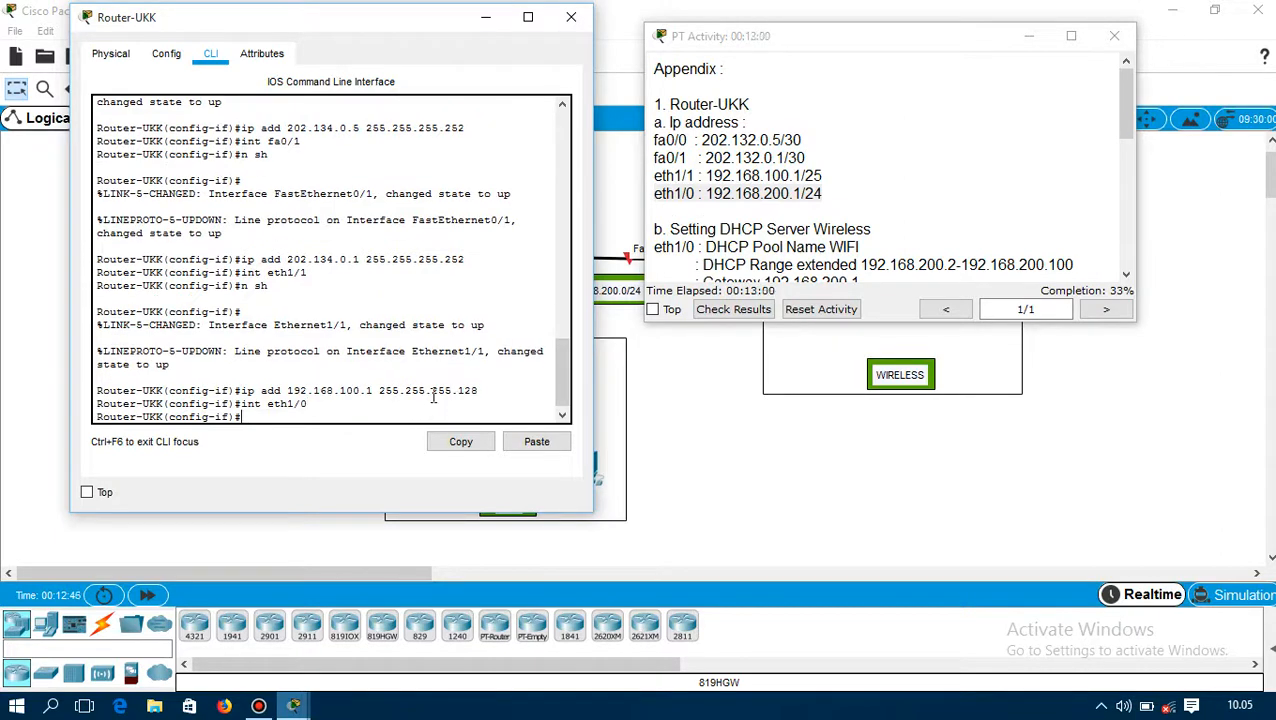
text(n sh)
key(Return)
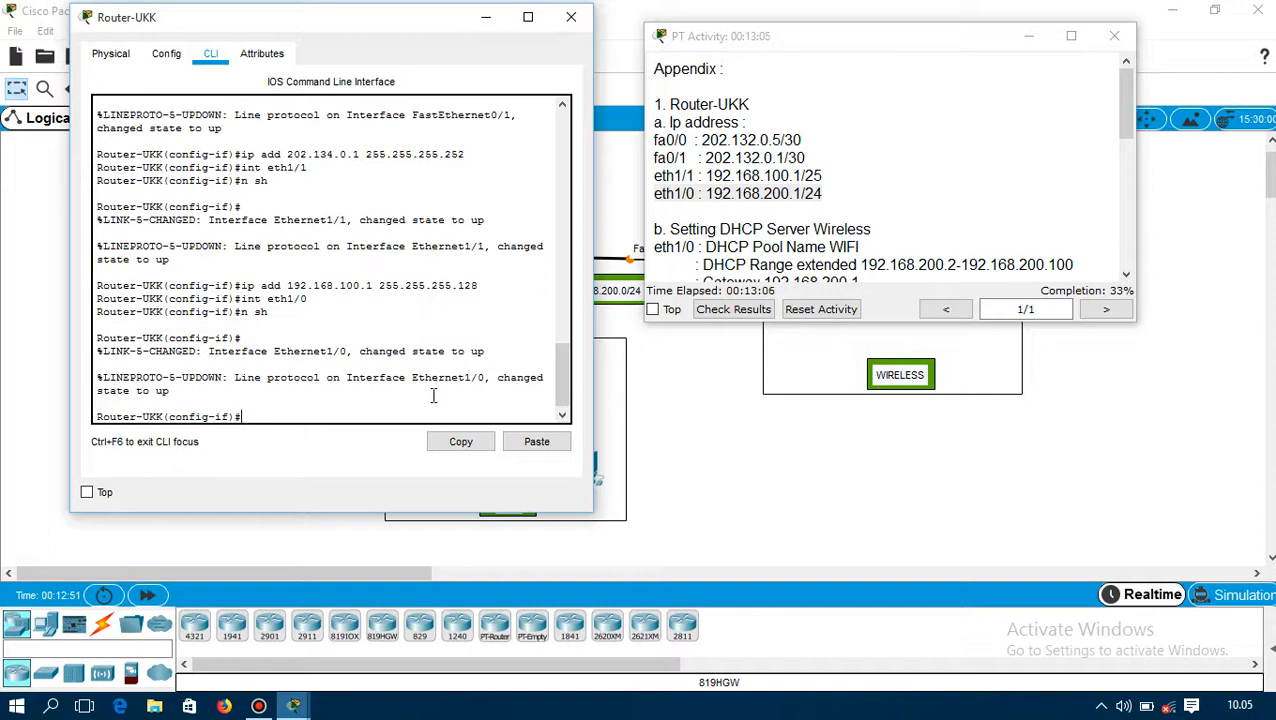
Assign eth1/0 the IP address 192.168.200.1 with subnet mask 255.255.255.0 and check the links across the whole topology
text(ip add 192.168.200)
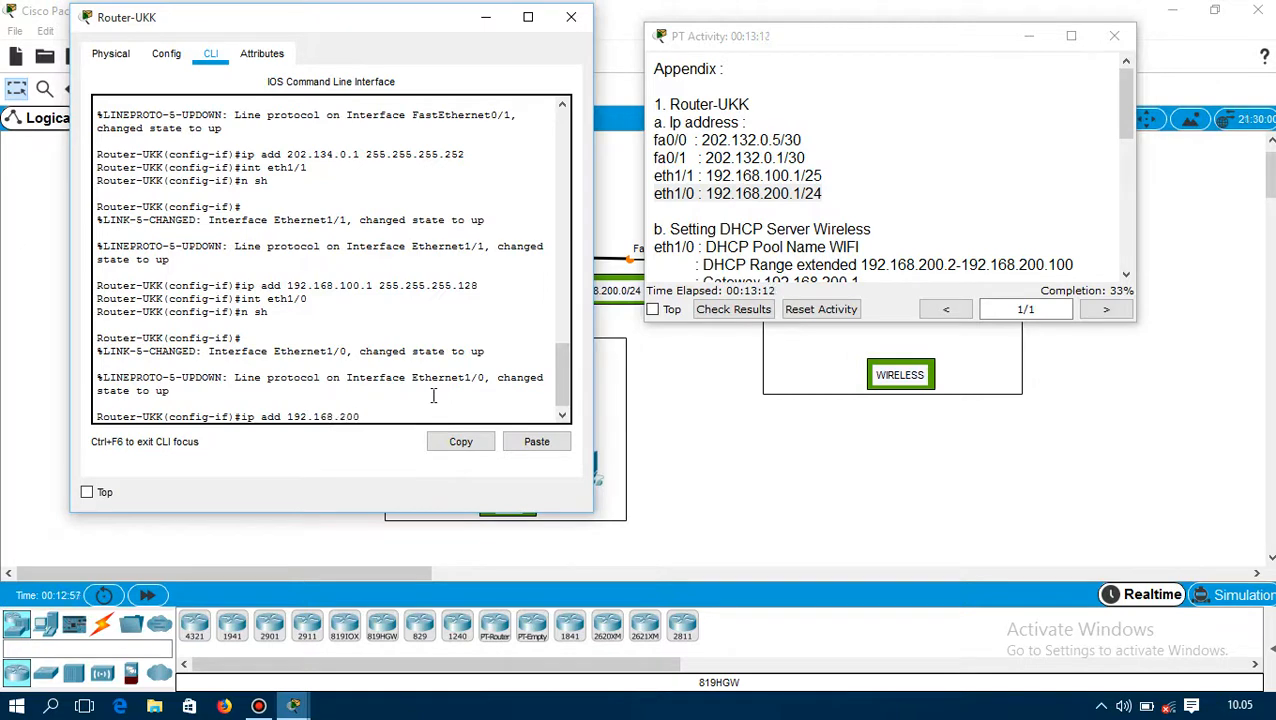
text(.1 255.255.255.)
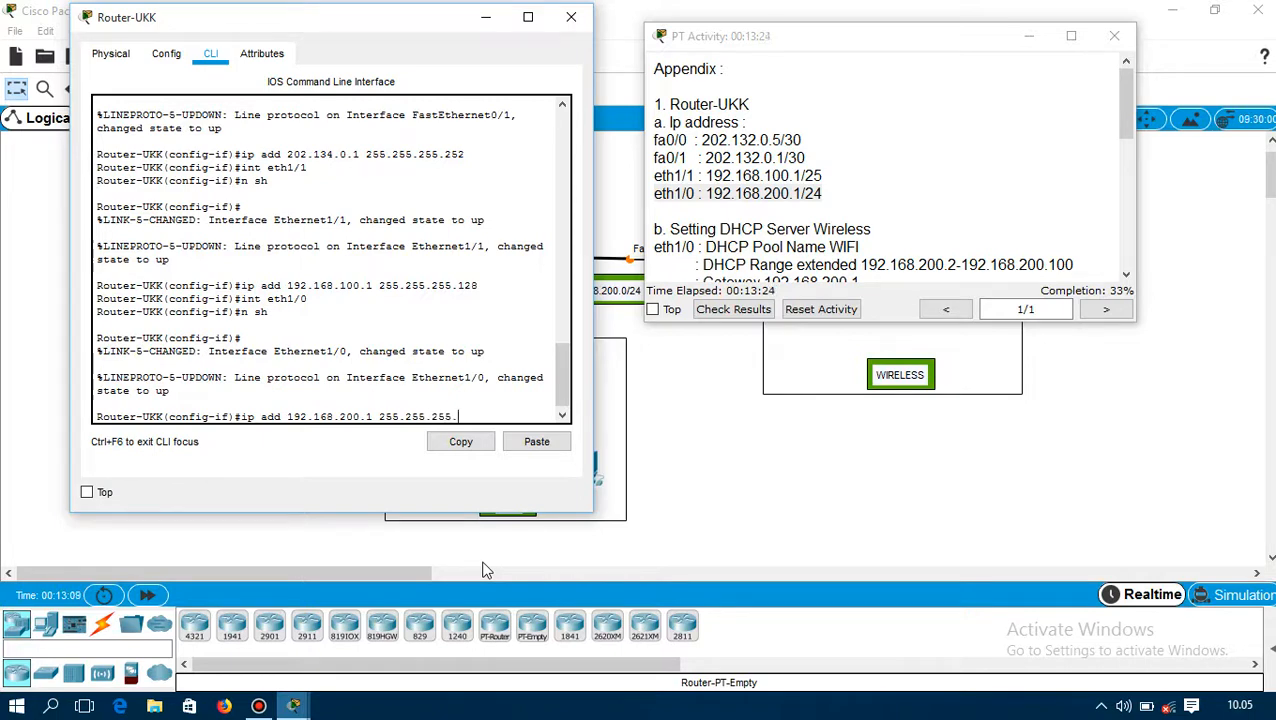
text(0)
key(Return)
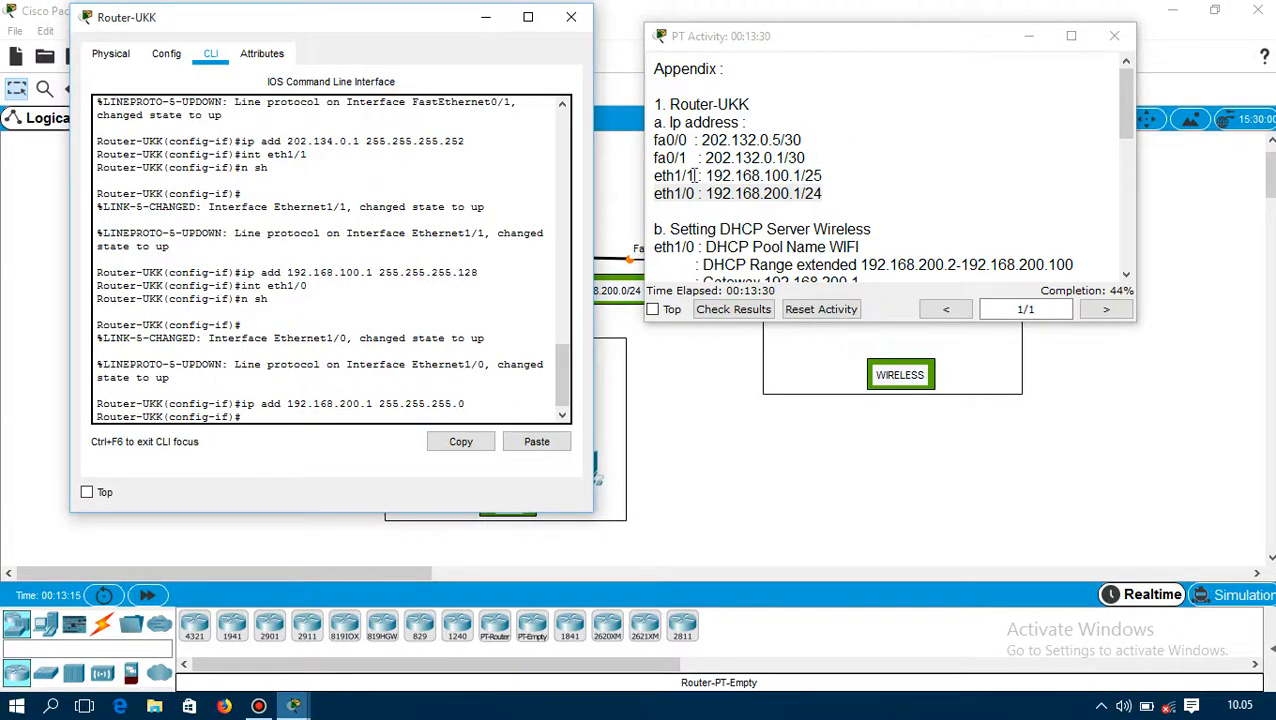
click(485, 17)
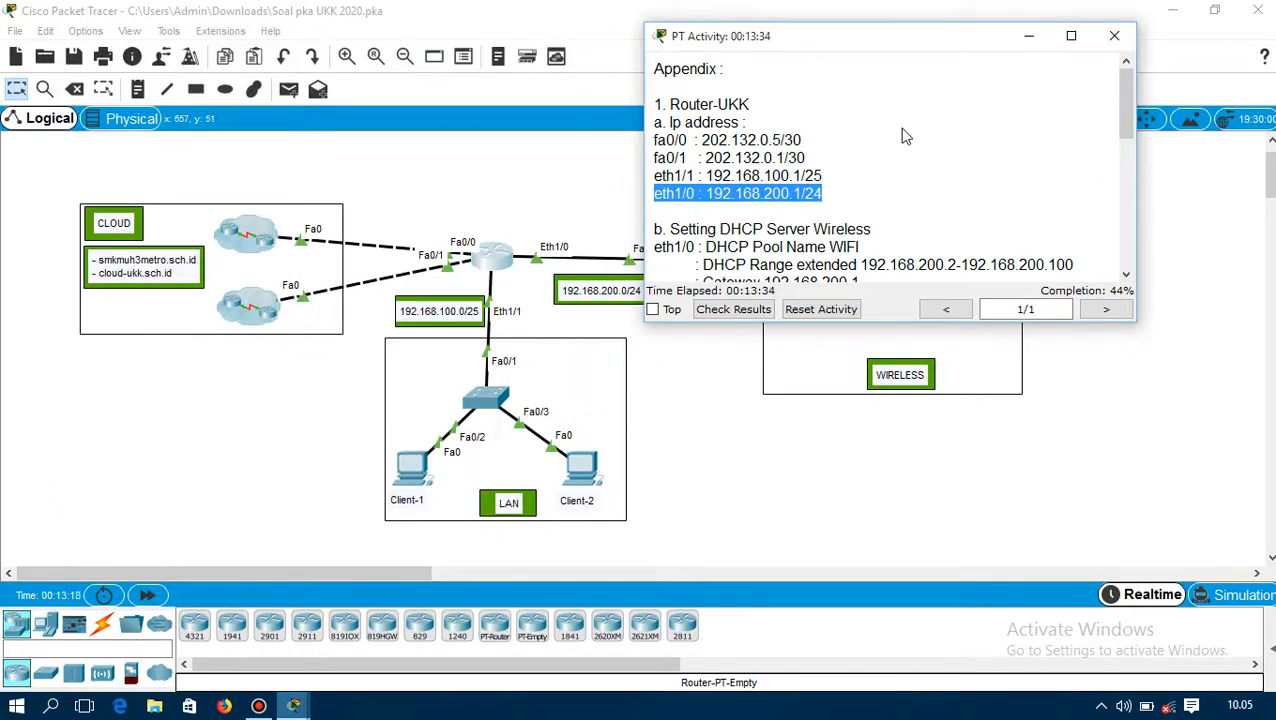
click(1027, 37)
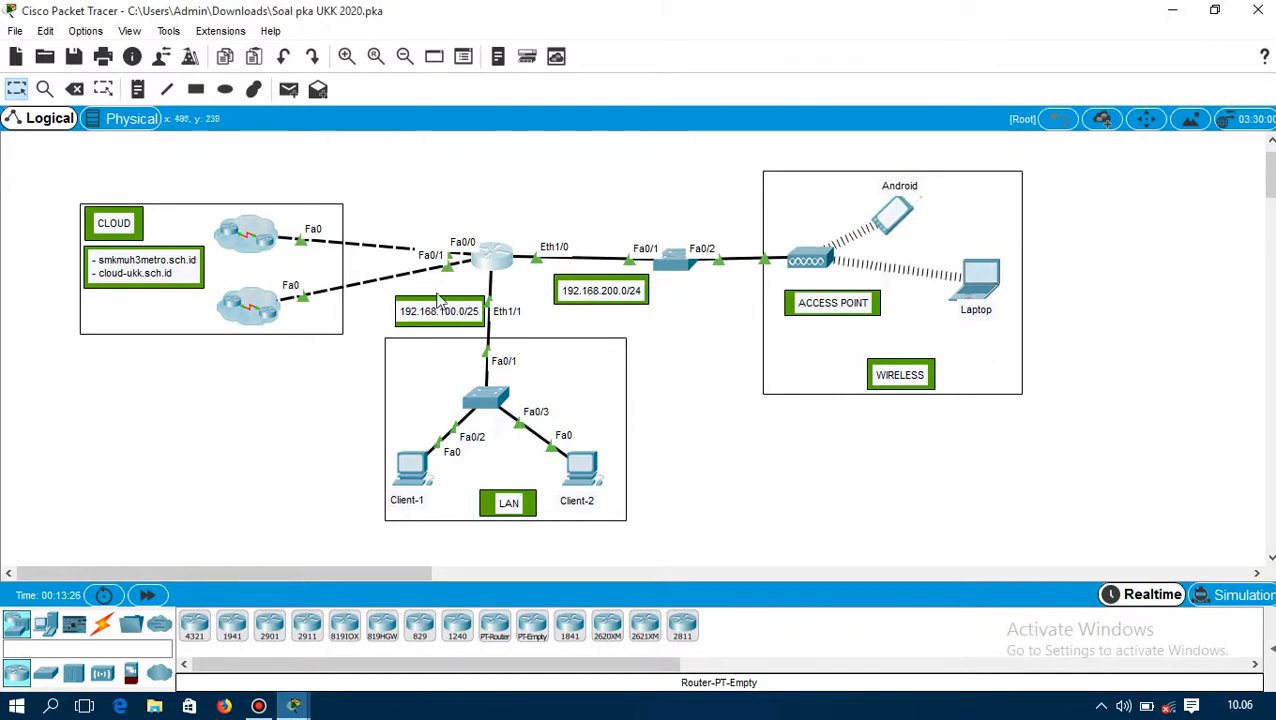
Bring back the Router-UKK CLI and the activity instructions, and read the wireless DHCP server settings
mouse_move(292, 704)
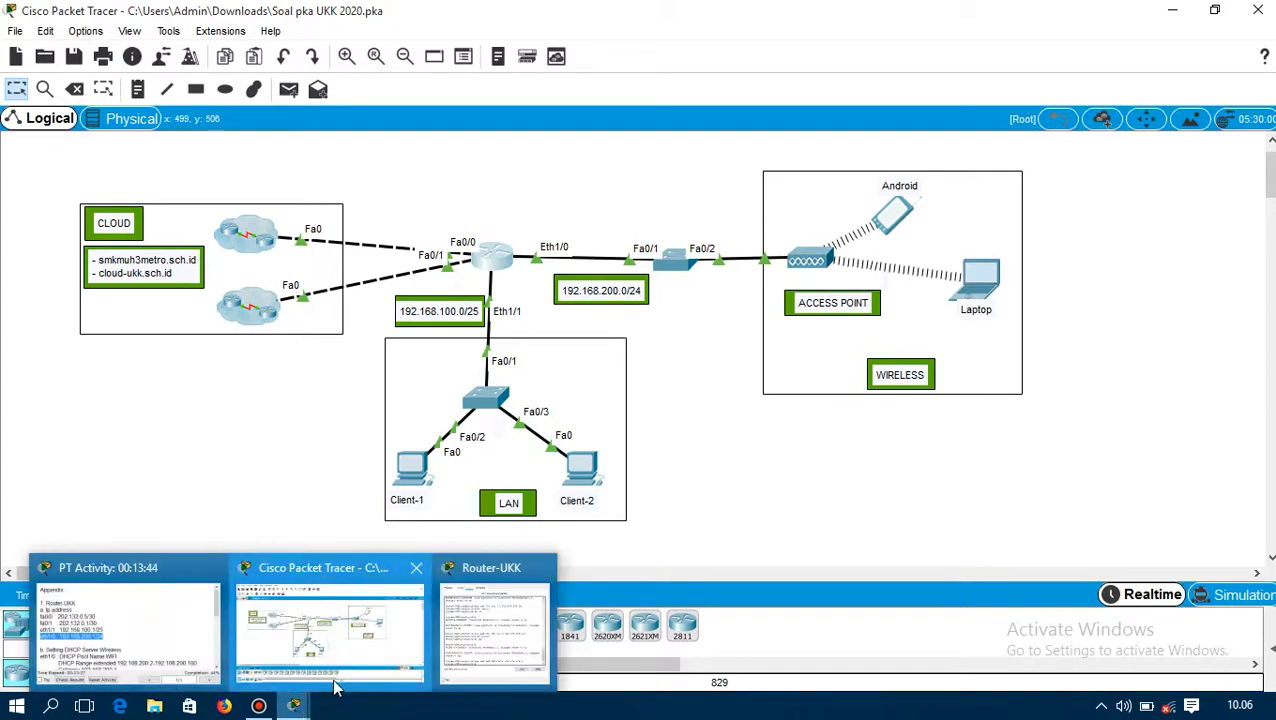
click(456, 626)
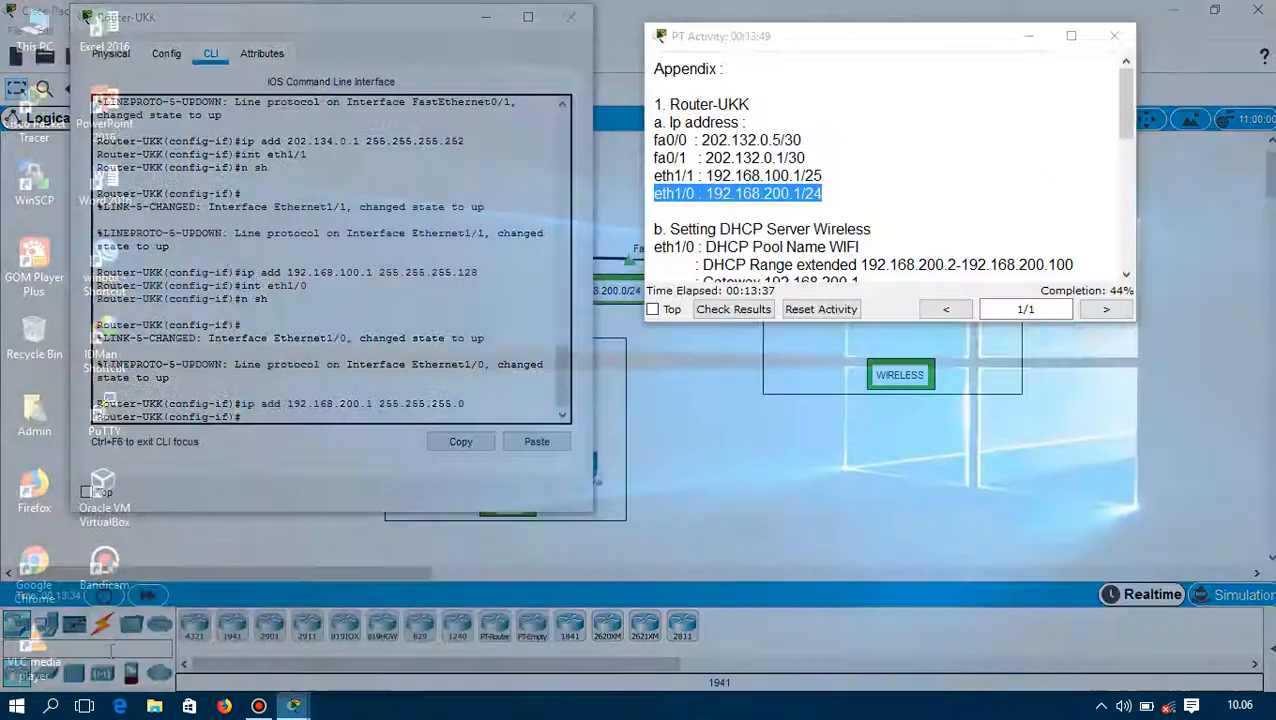
click(125, 630)
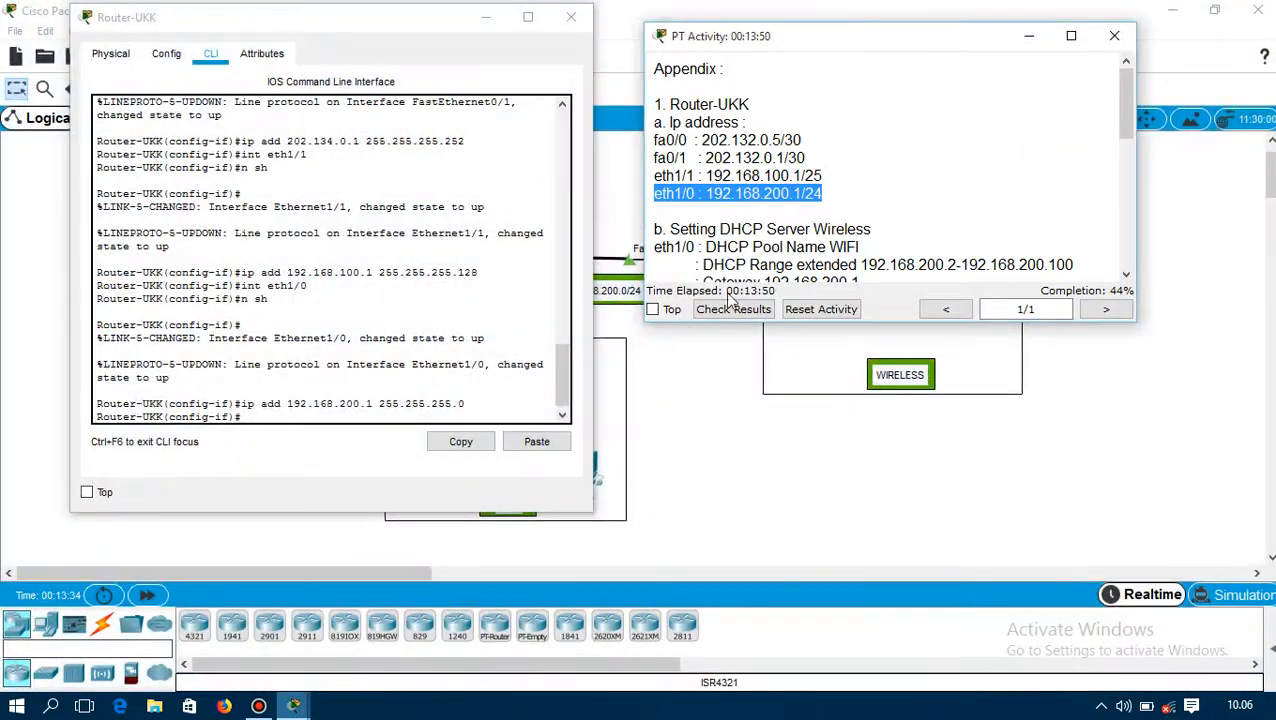
click(858, 200)
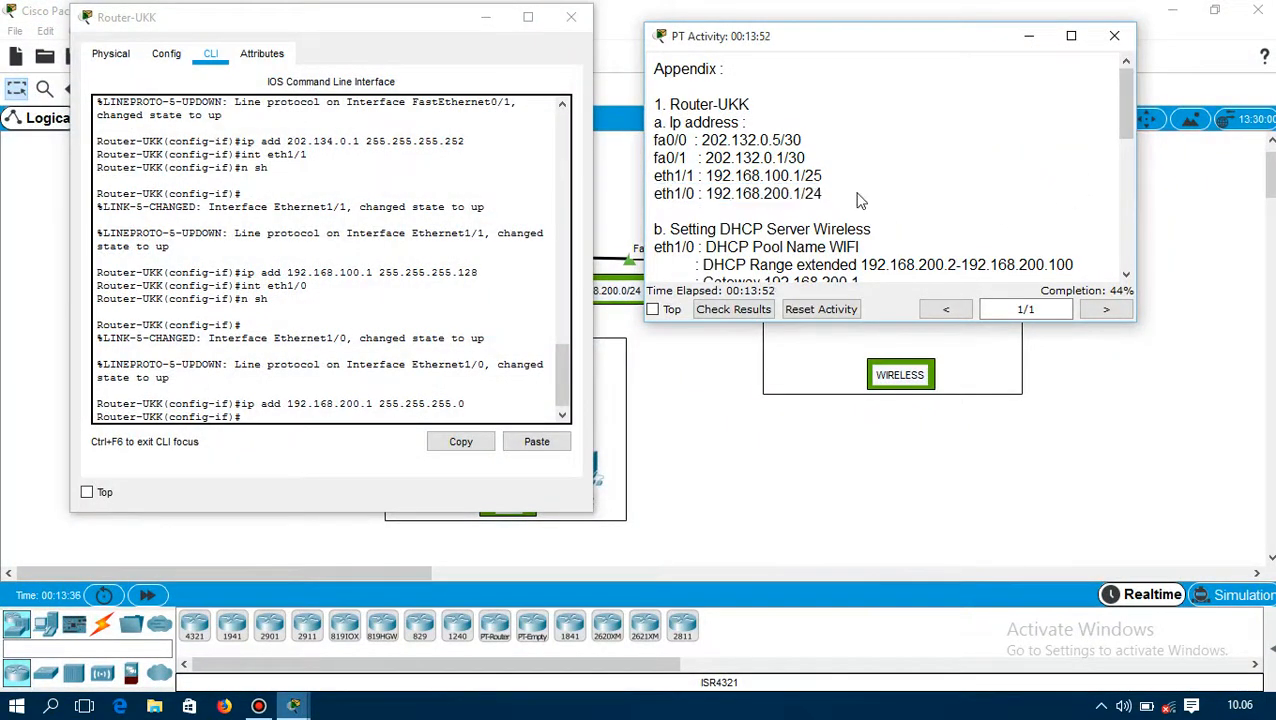
drag(1122, 128, 1123, 177)
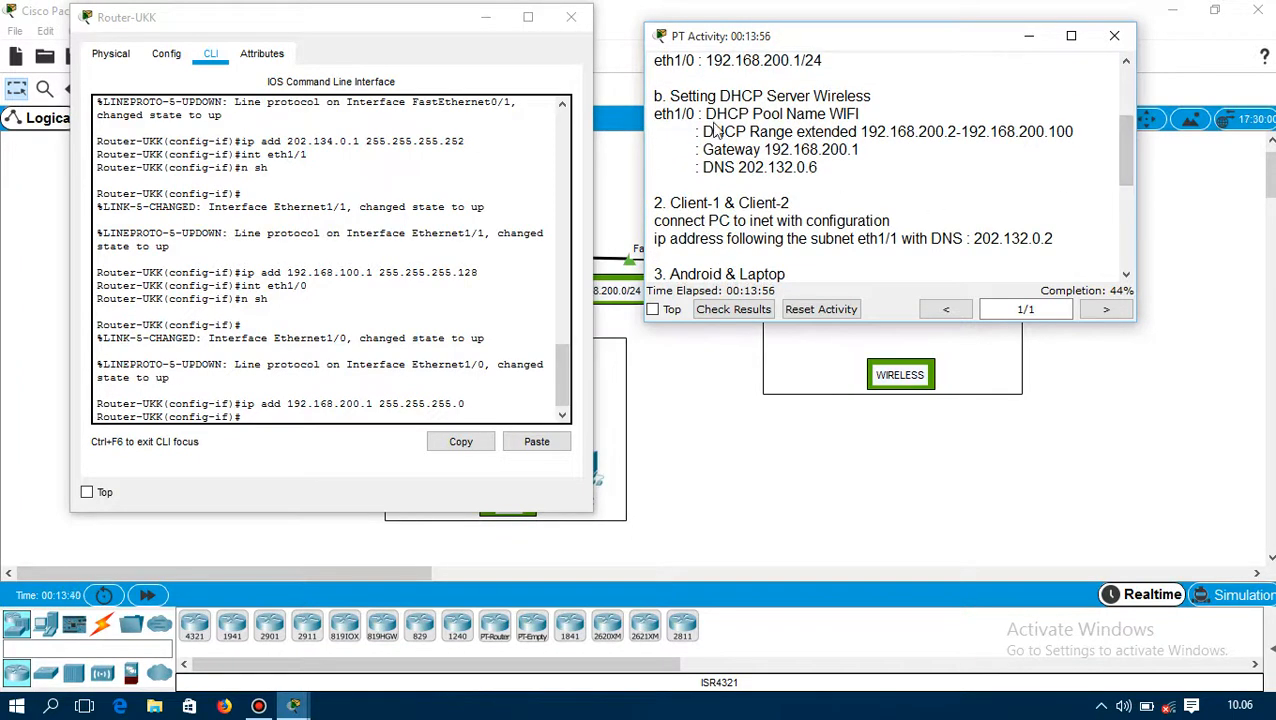
Leave interface configuration mode with "ex" and create the DHCP pool WIFI with "ip dhcp pool WIFI"
click(269, 416)
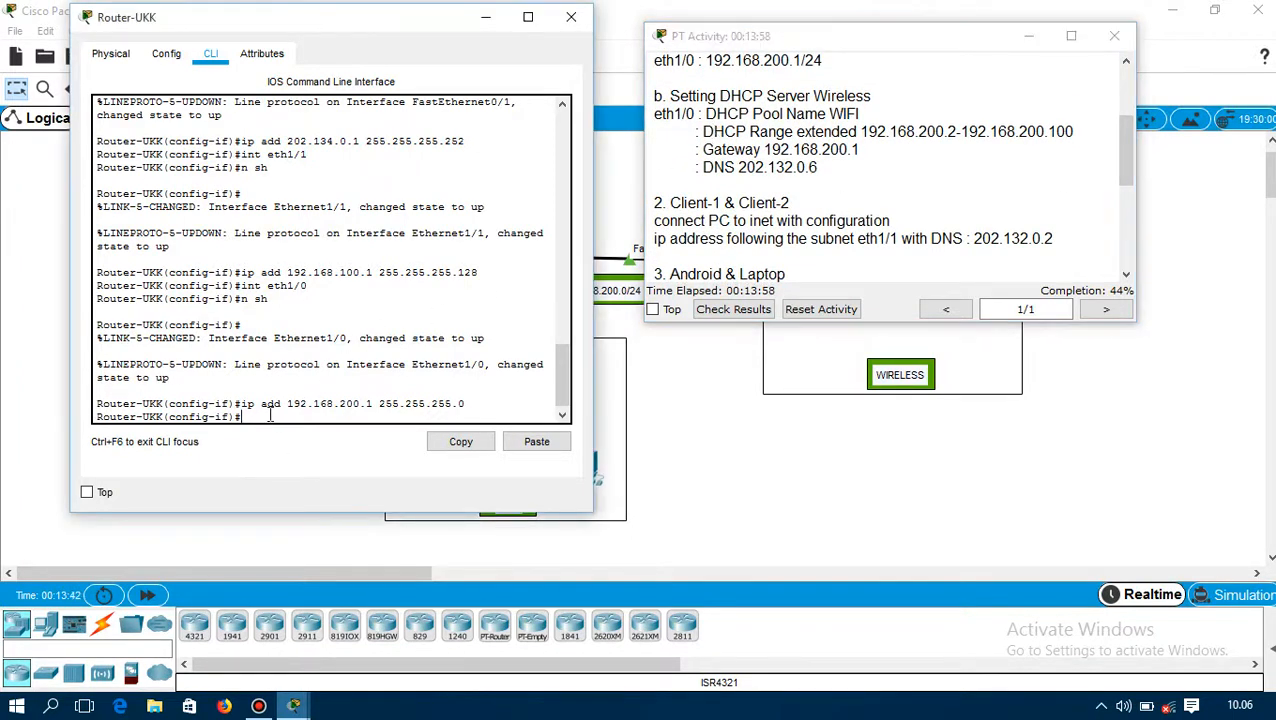
text(ex)
text(it)
key(BackSpace)
key(BackSpace)
key(Return)
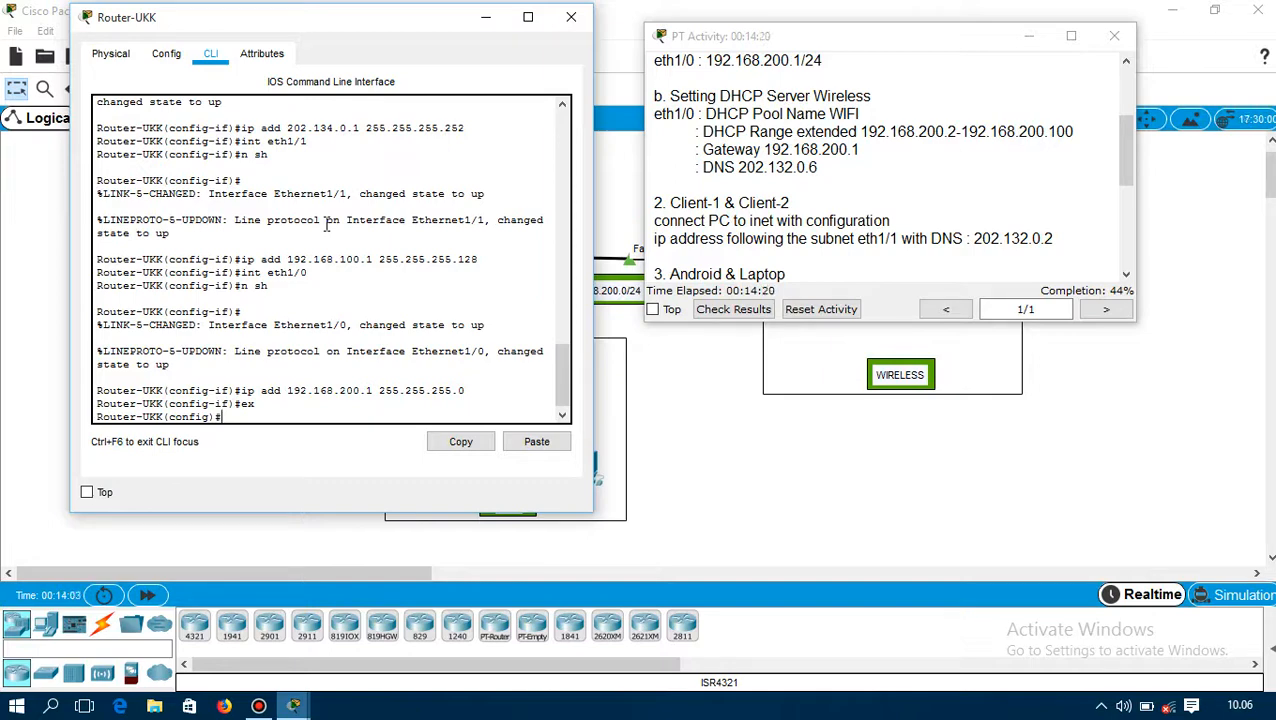
text(ip dhcp pool wWIFI)
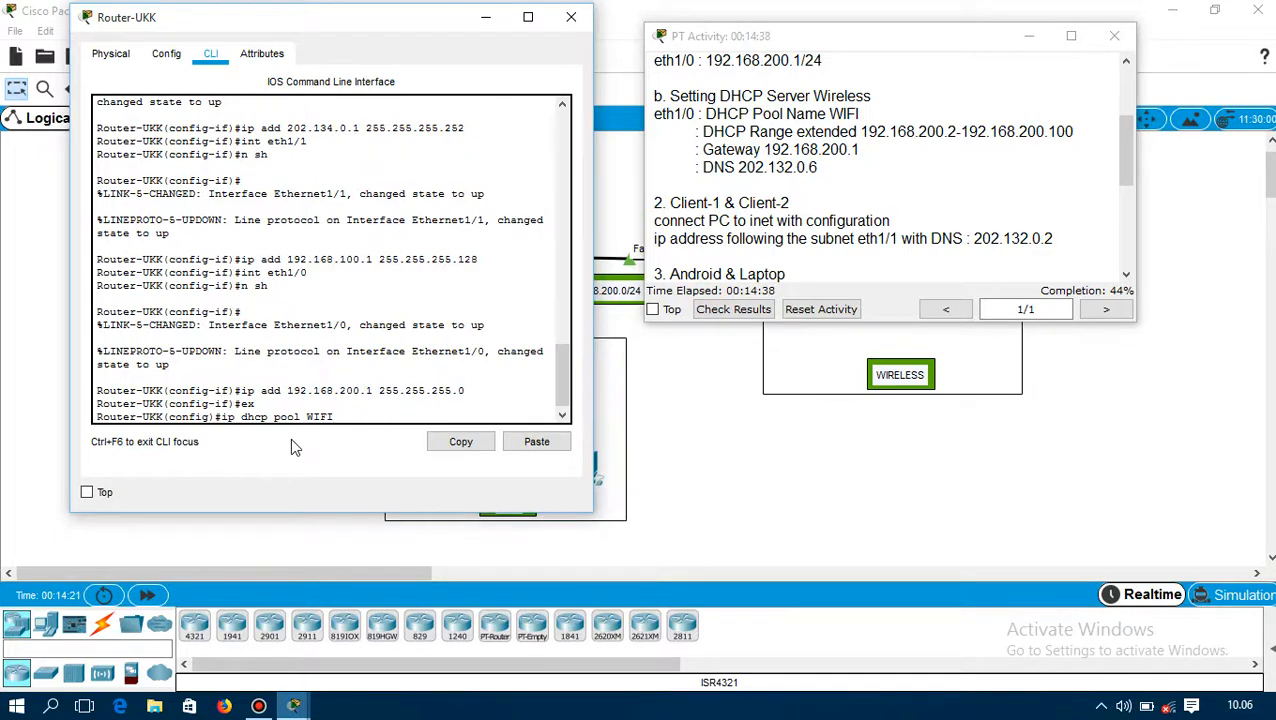
key(Return)
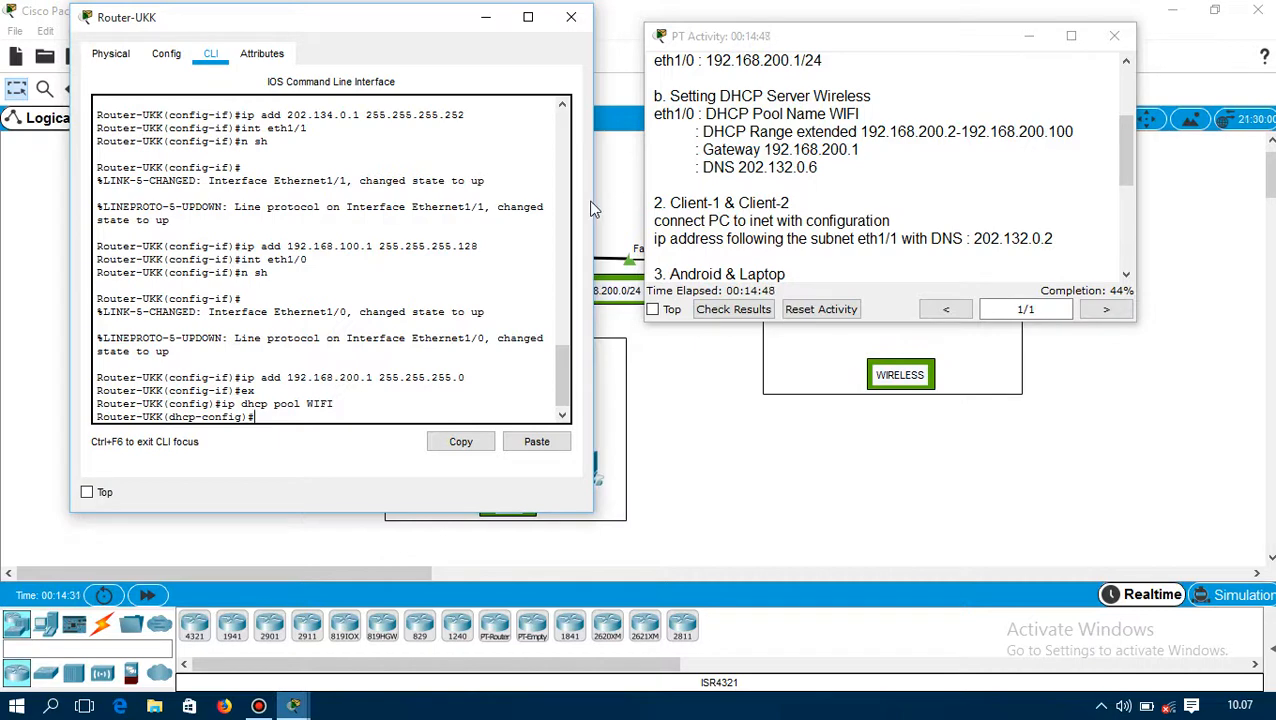
Set the WIFI pool's gateway to the address given in the activity instructions with "default-router 192.168.200.1"
text(default- router)
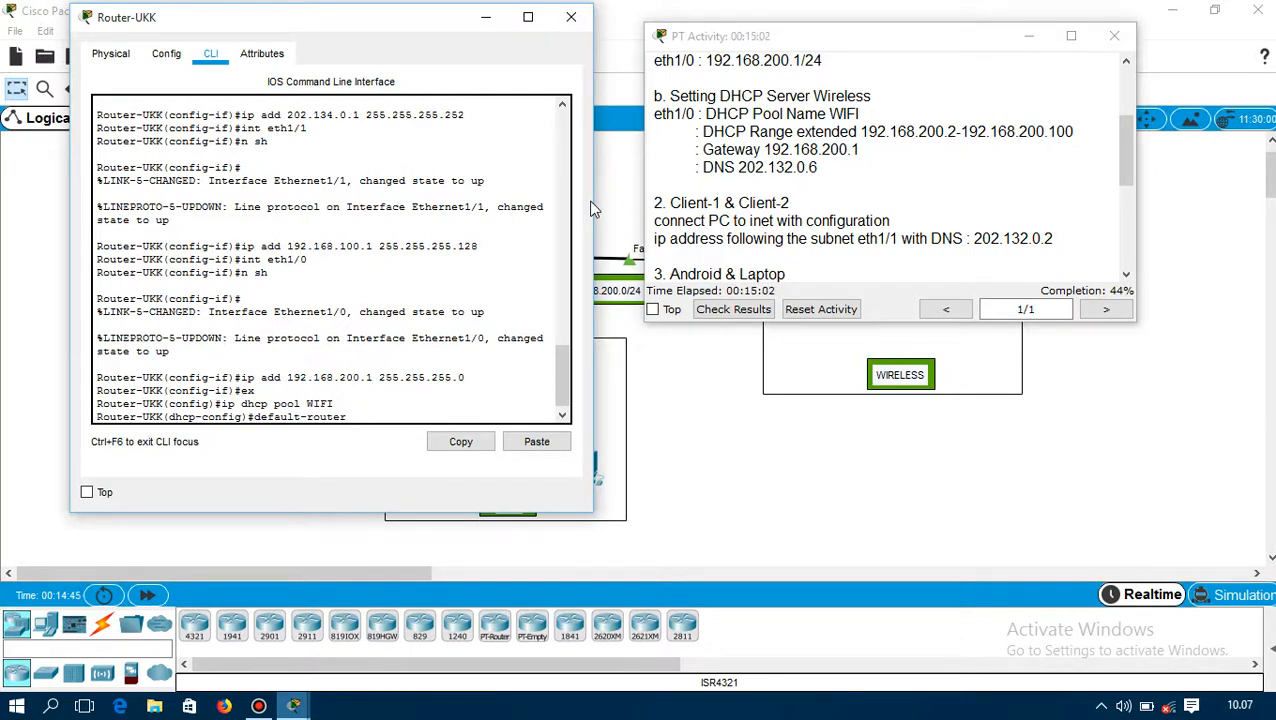
click(707, 149)
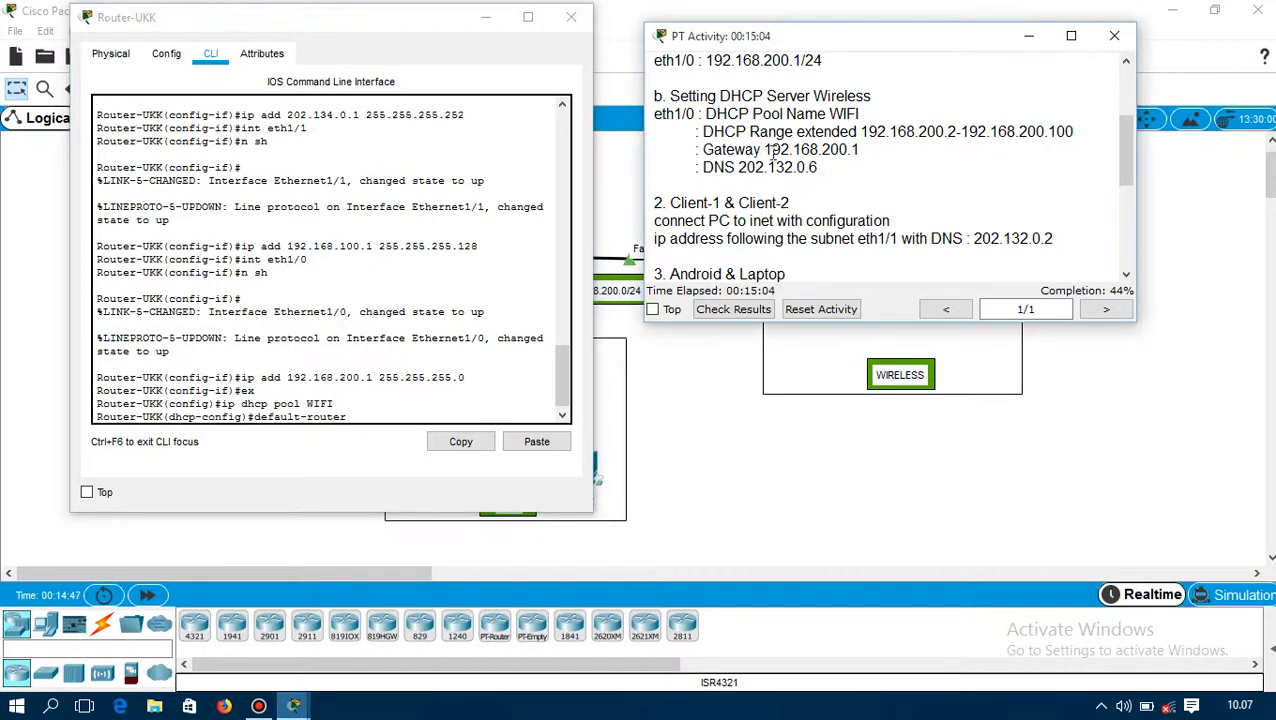
drag(773, 150, 860, 150)
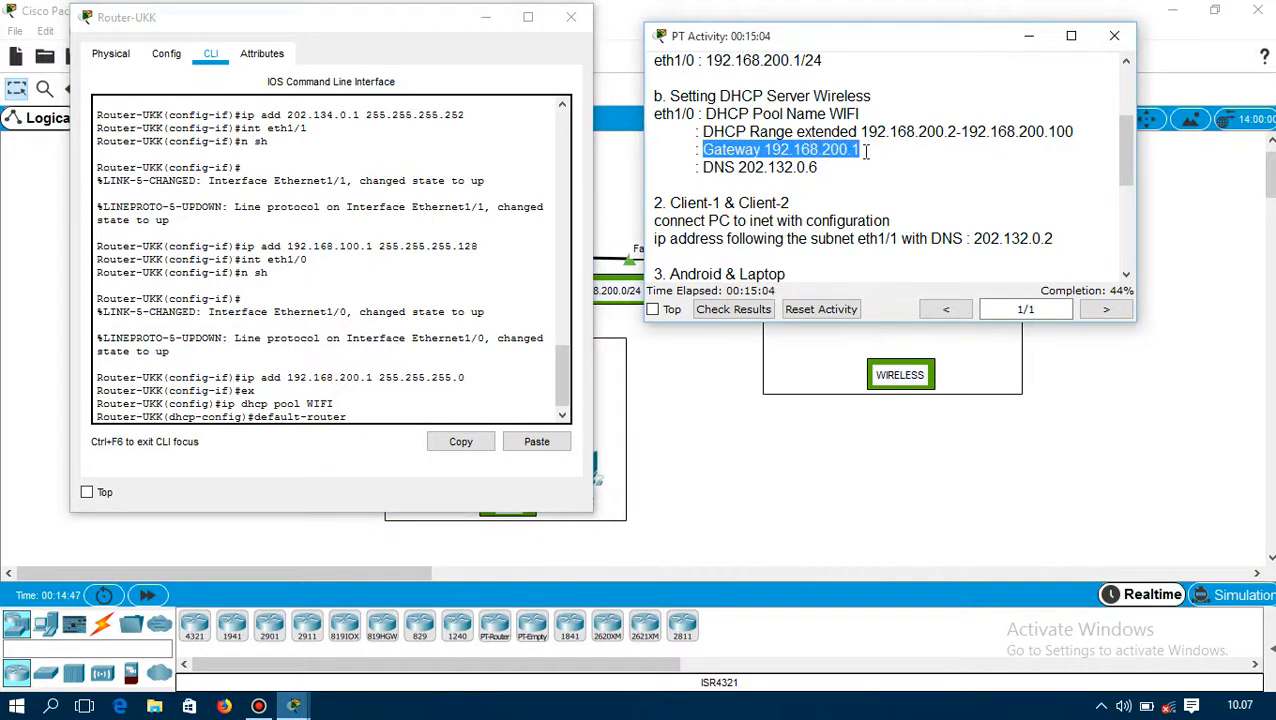
click(377, 418)
text(19)
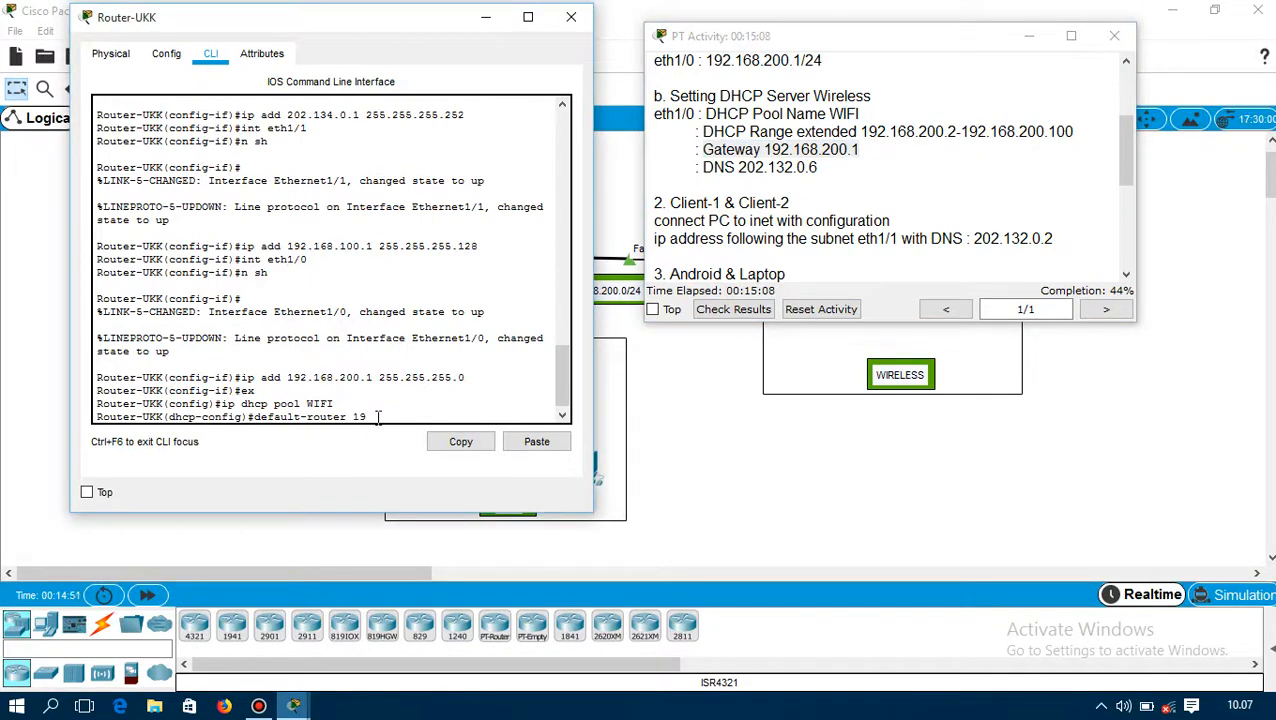
text(2.168.200.1)
key(Return)
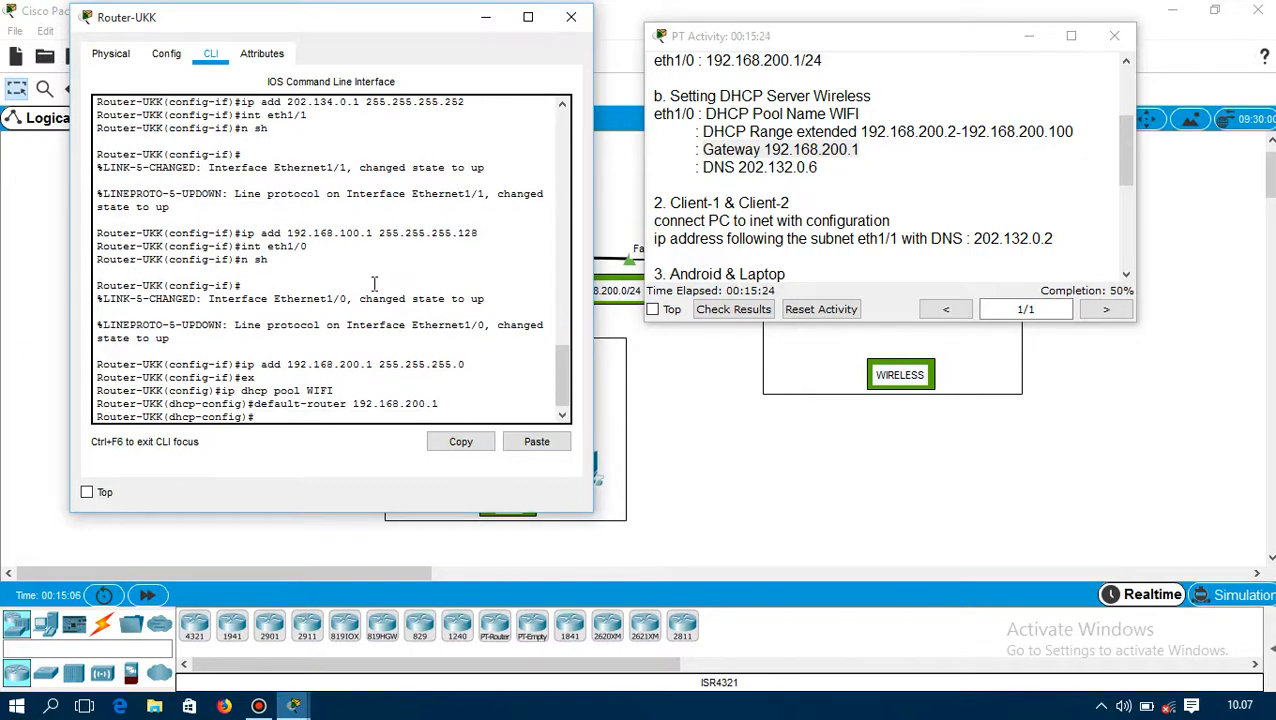
Define the WIFI pool's network with "network 192.168.200.0 255.255.255.0"
text(network)
click(866, 158)
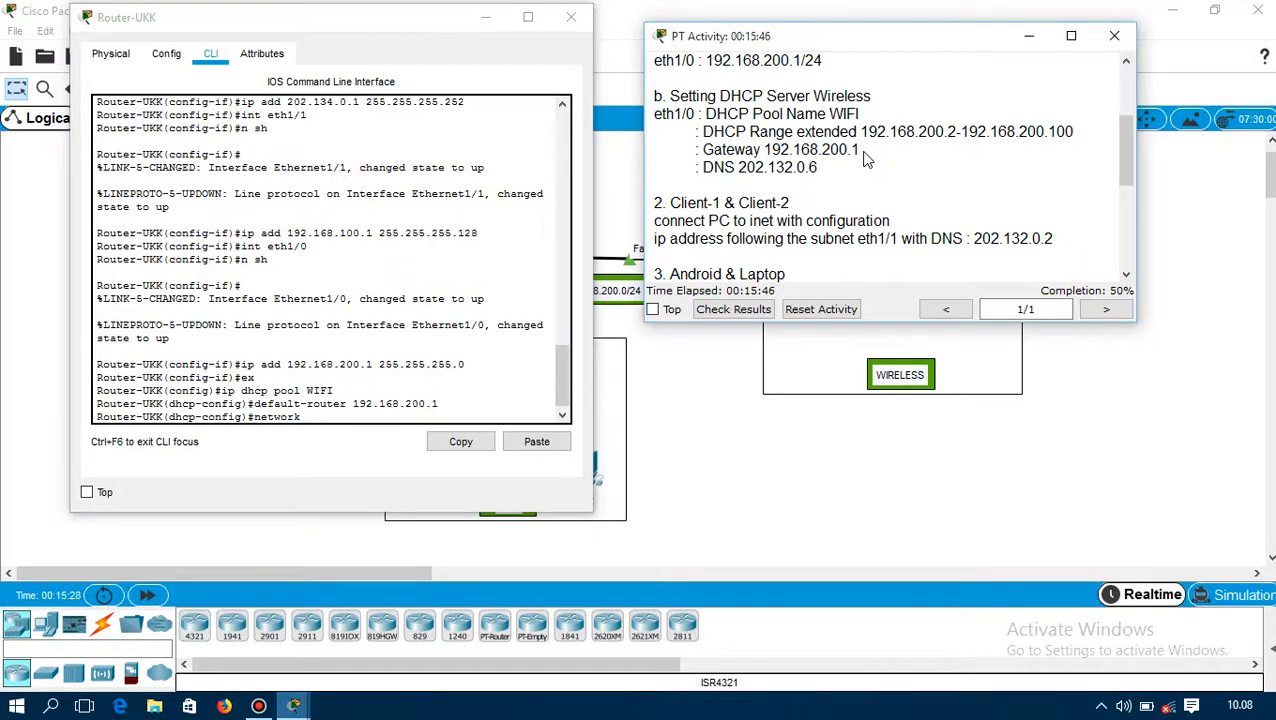
click(353, 416)
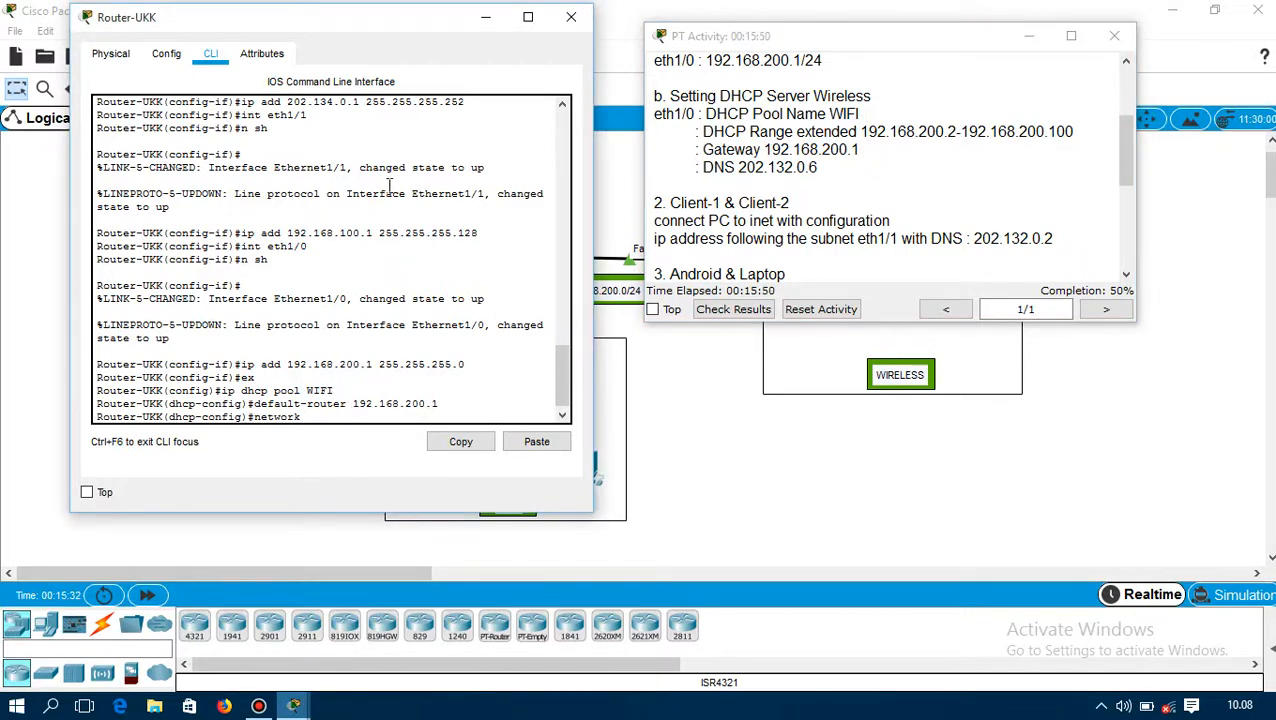
text(192.168.200.0 255.255.)
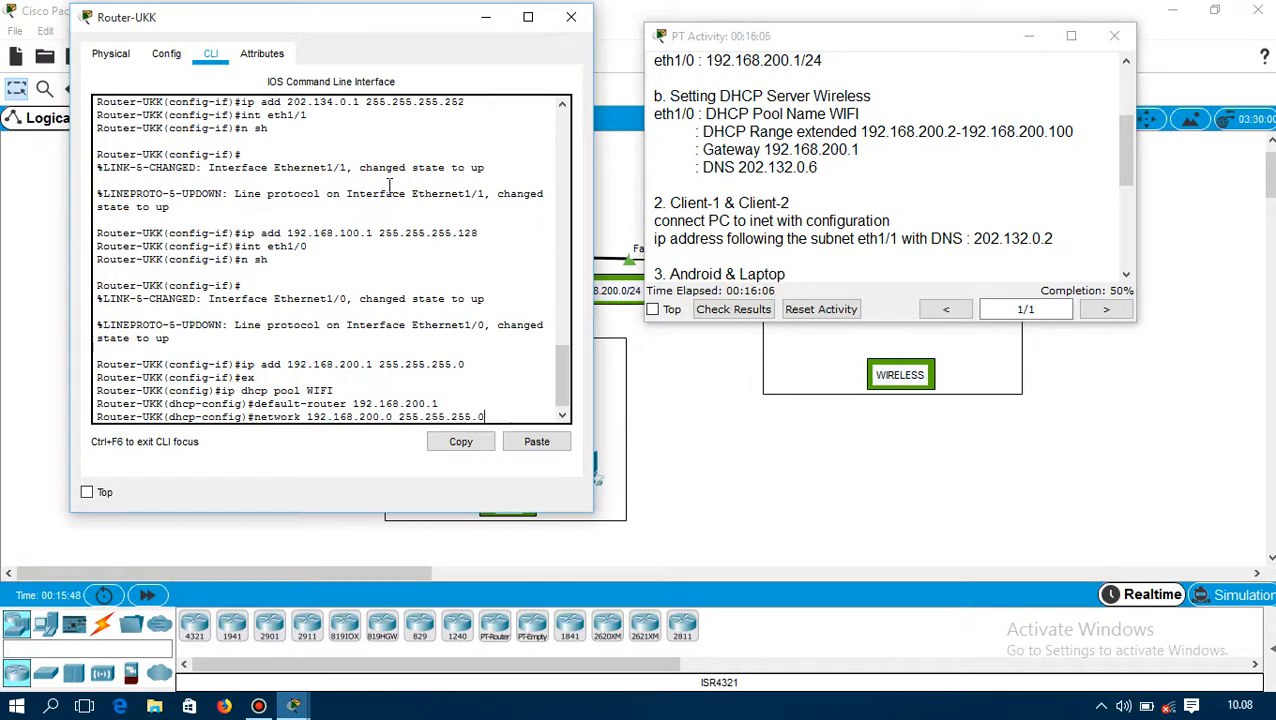
text(255.0)
key(Return)
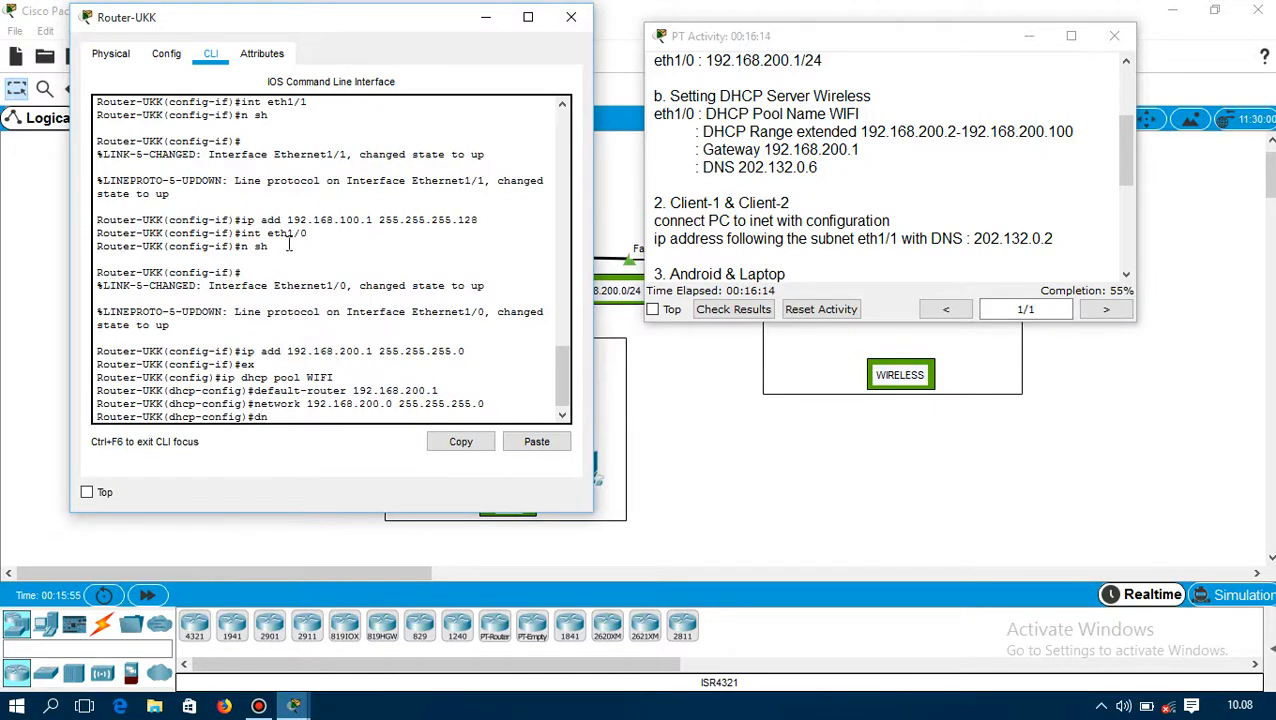
Set the WIFI pool's DNS server with "dns-server 202.134.0.6" and leave DHCP configuration mode with "ex"
text(dns-server)
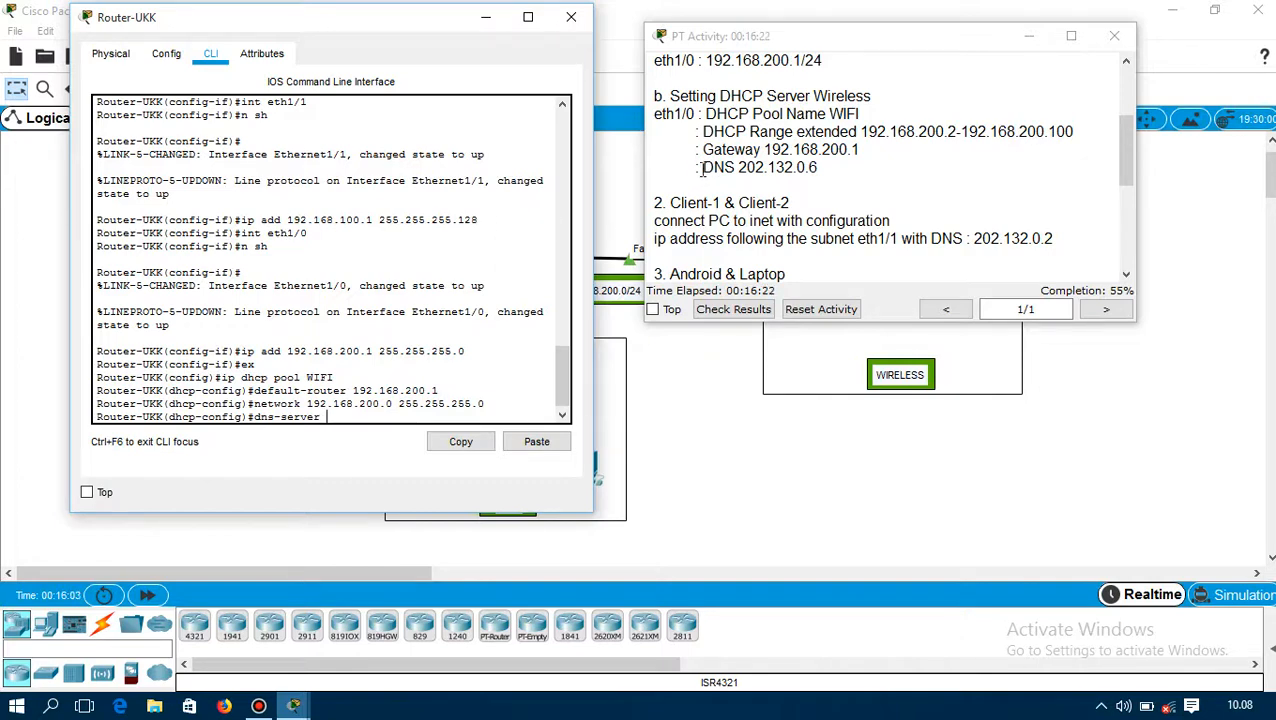
click(717, 170)
drag(717, 170, 835, 172)
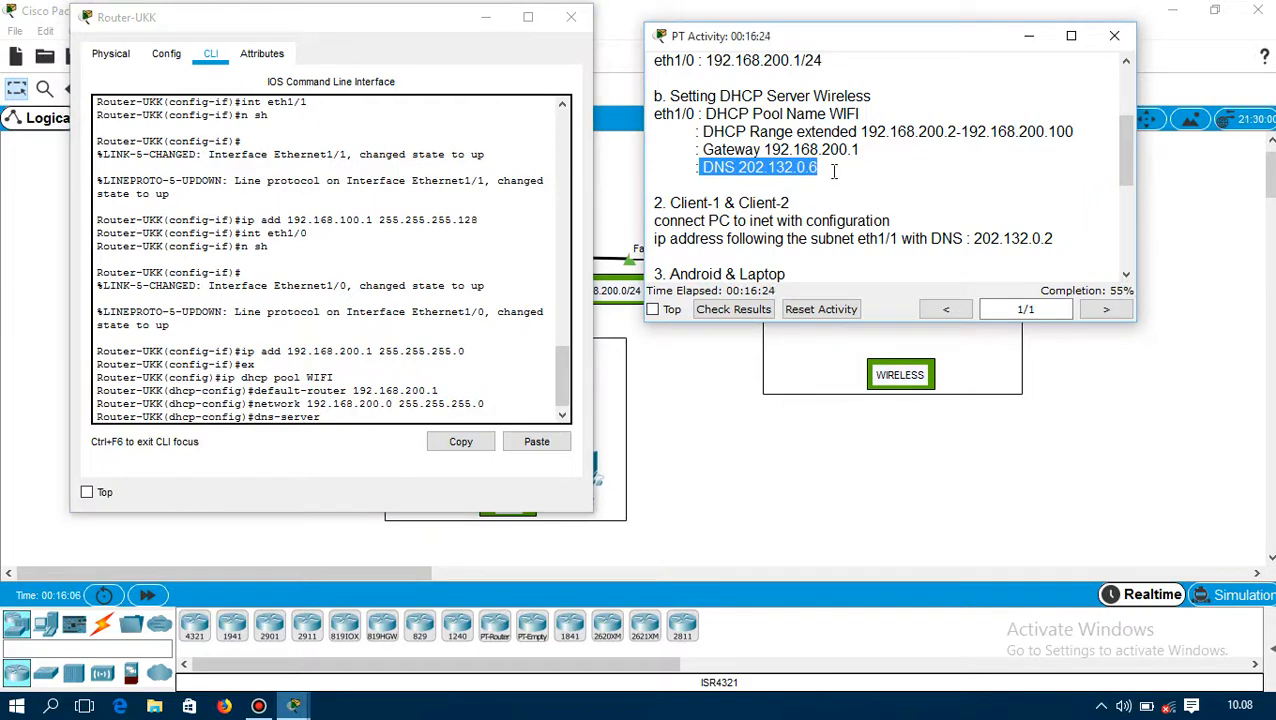
click(355, 418)
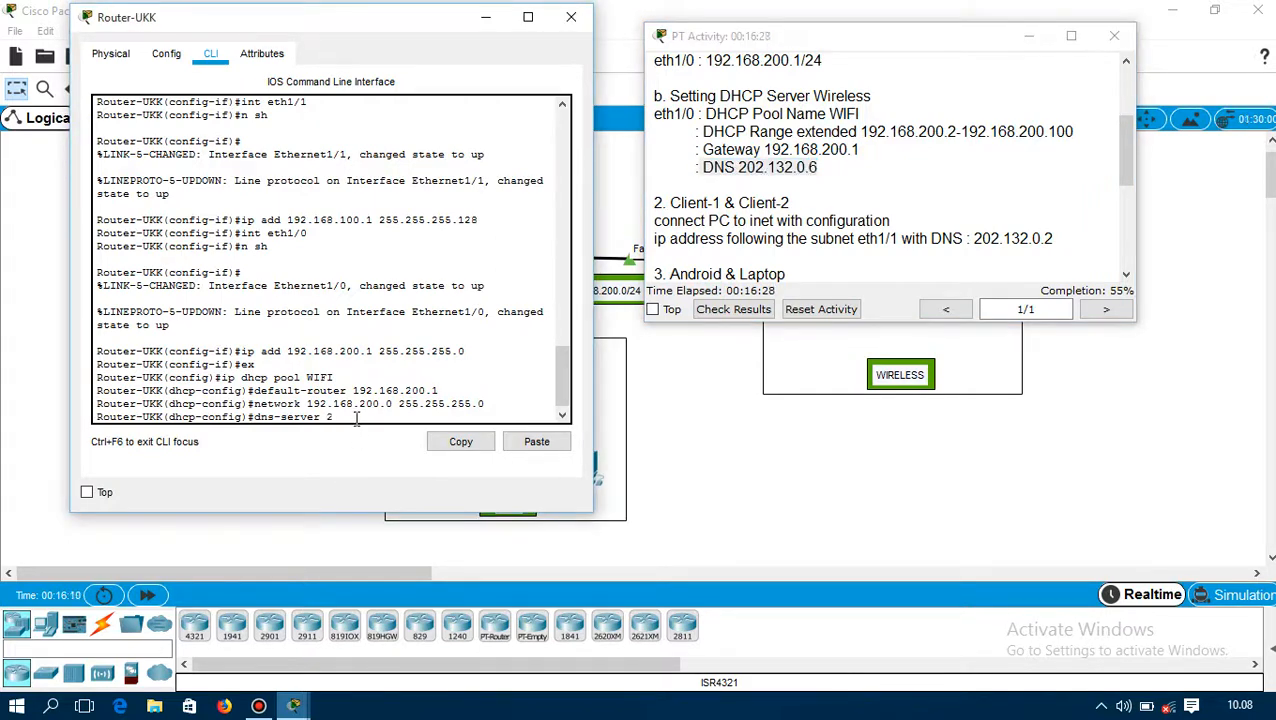
text(202.134.)
text(0.6)
key(Return)
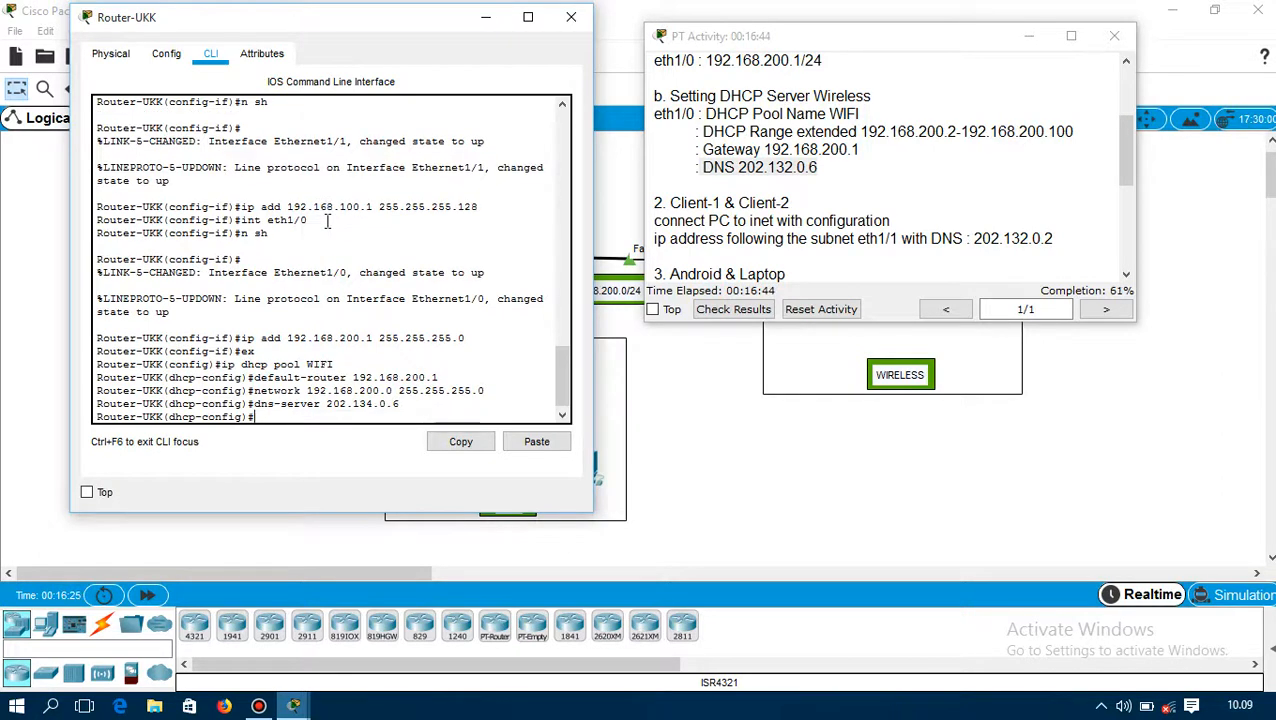
text(ex)
key(Return)
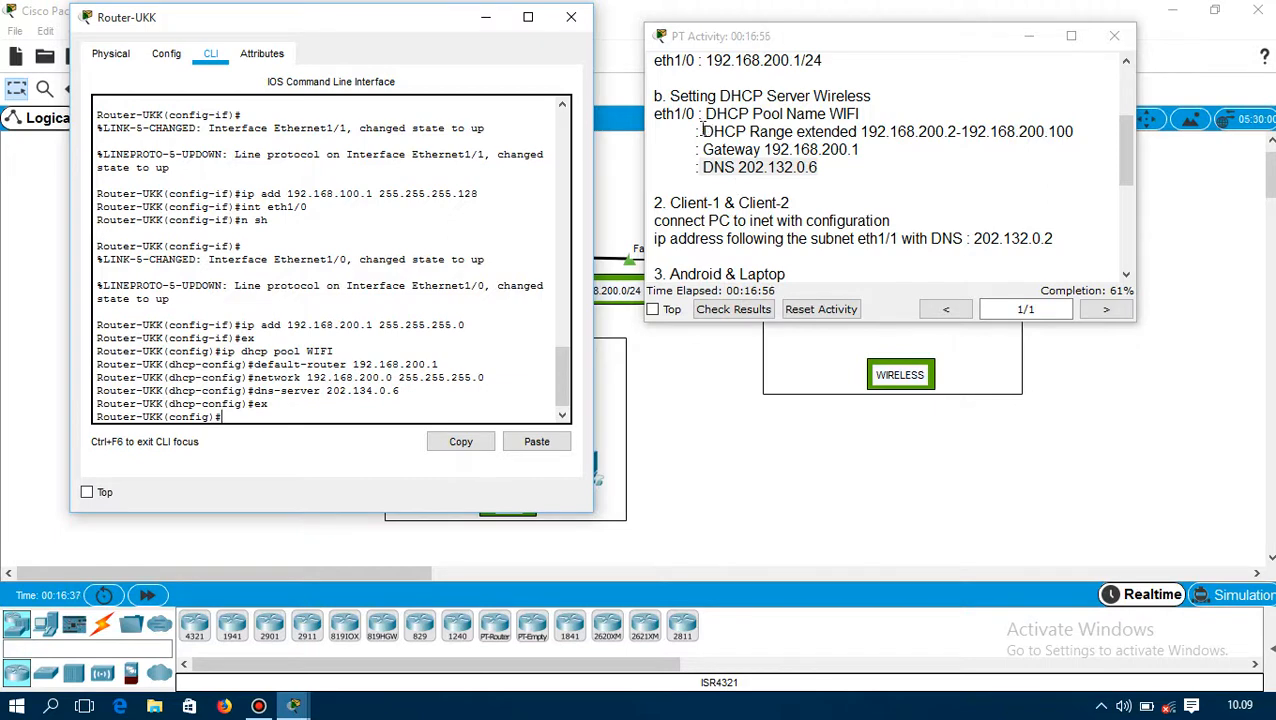
Enter the instructed DHCP range with "ip dhcp excluded 192.168.200.2 192.168.200.100" and leave global configuration mode with "ex"
drag(703, 131, 1075, 132)
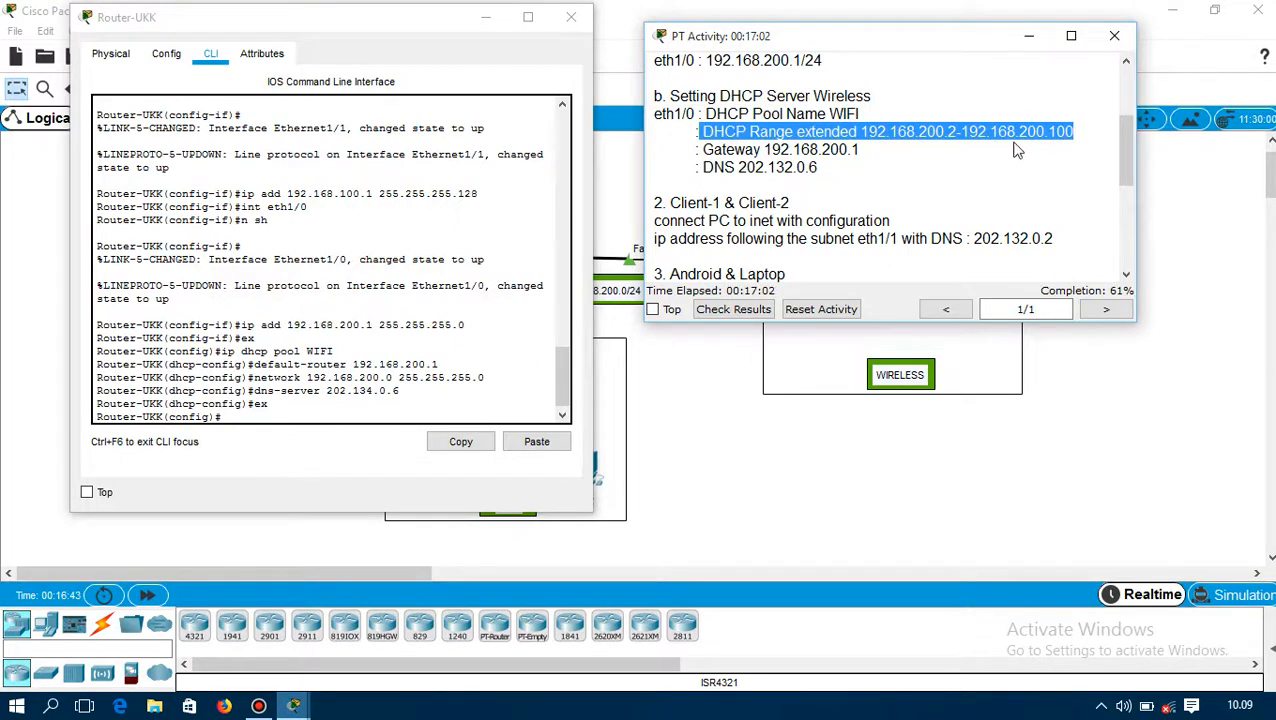
click(241, 418)
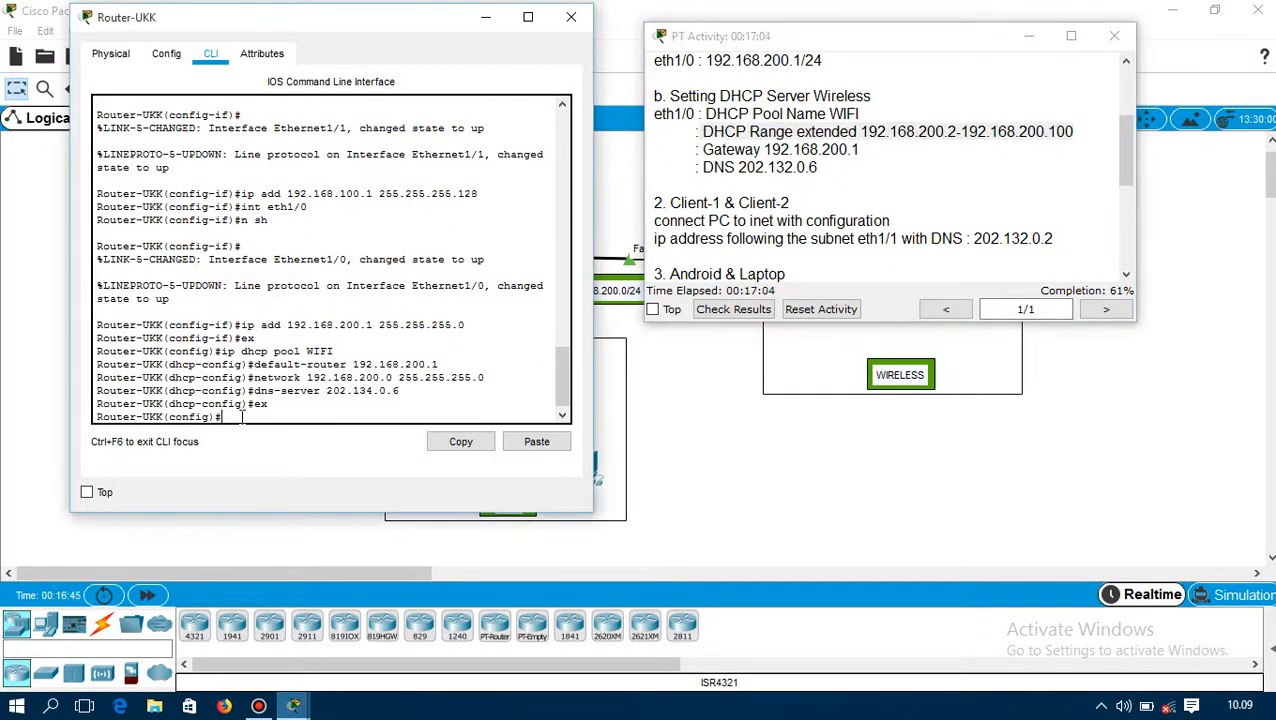
text(ip dhcp excluded)
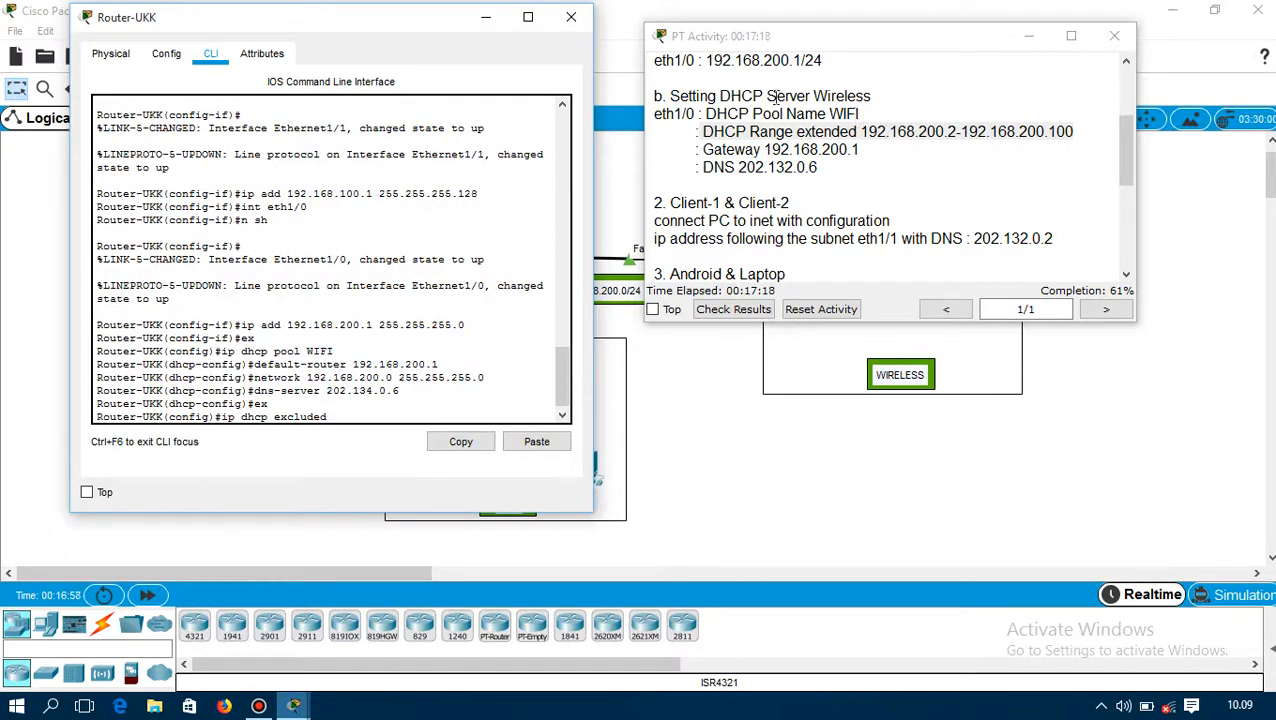
text(92.168.200.2 192.)
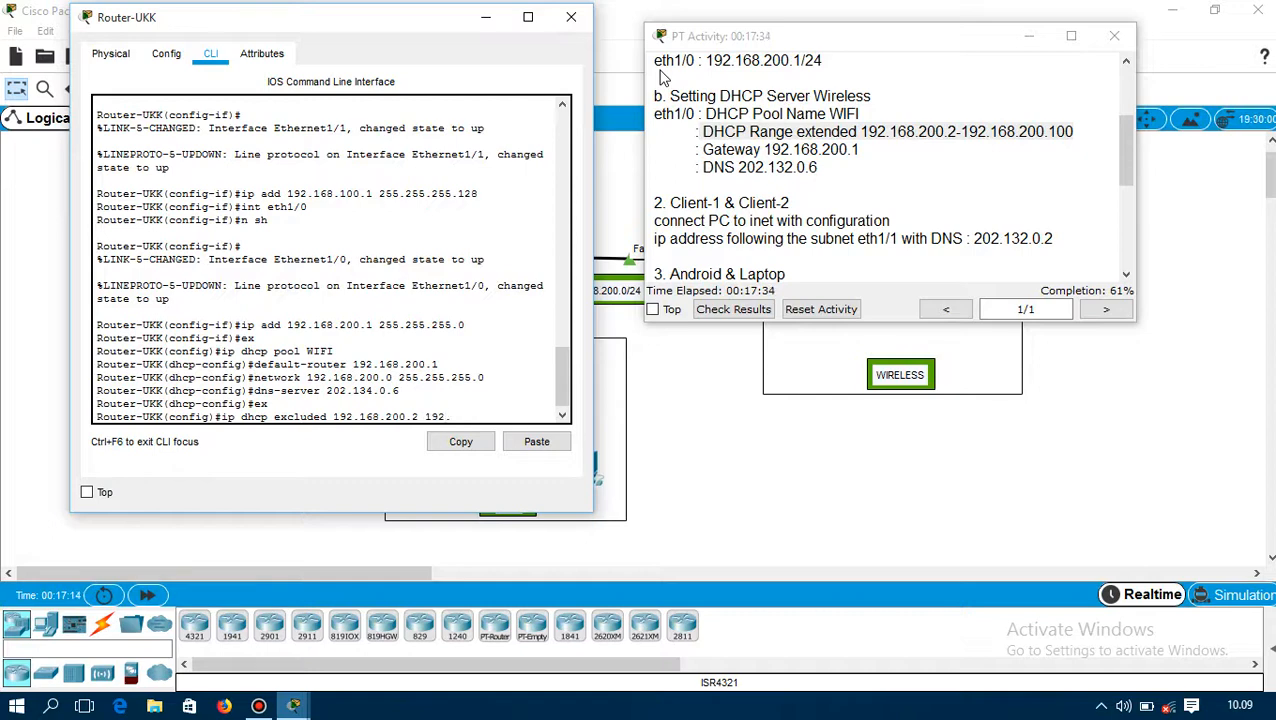
text(68.200.100)
key(Return)
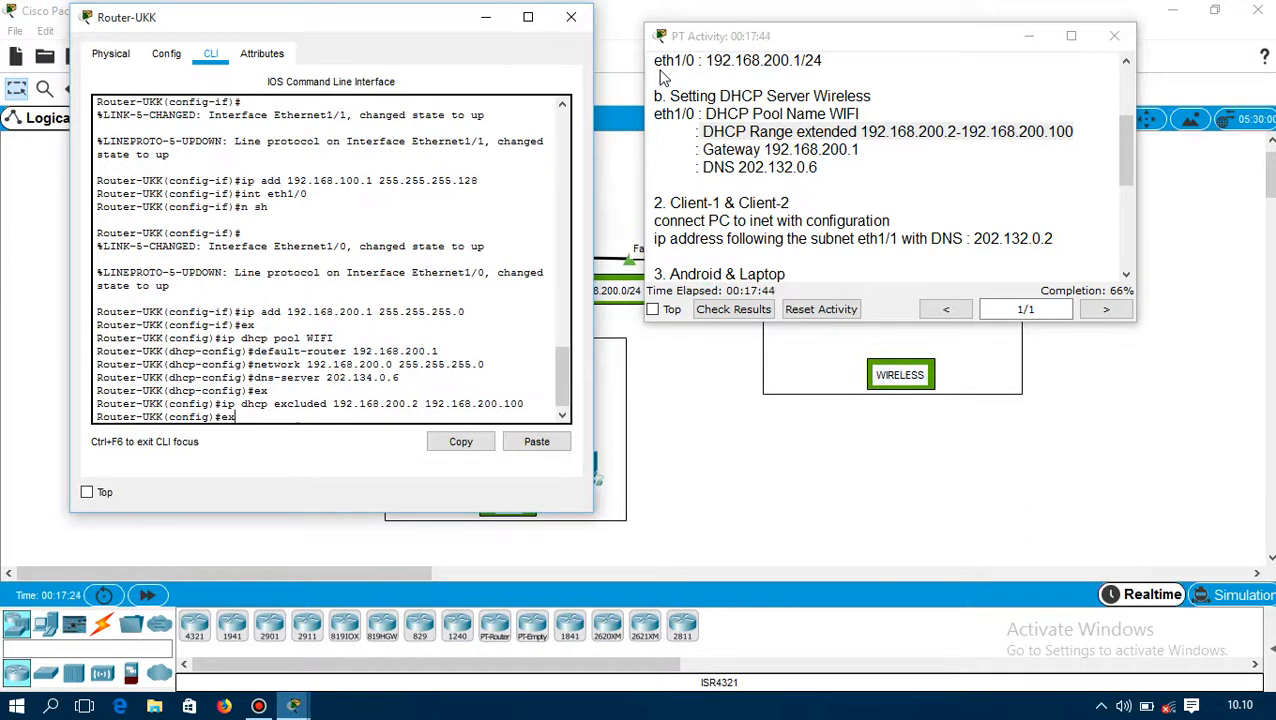
key(Return)
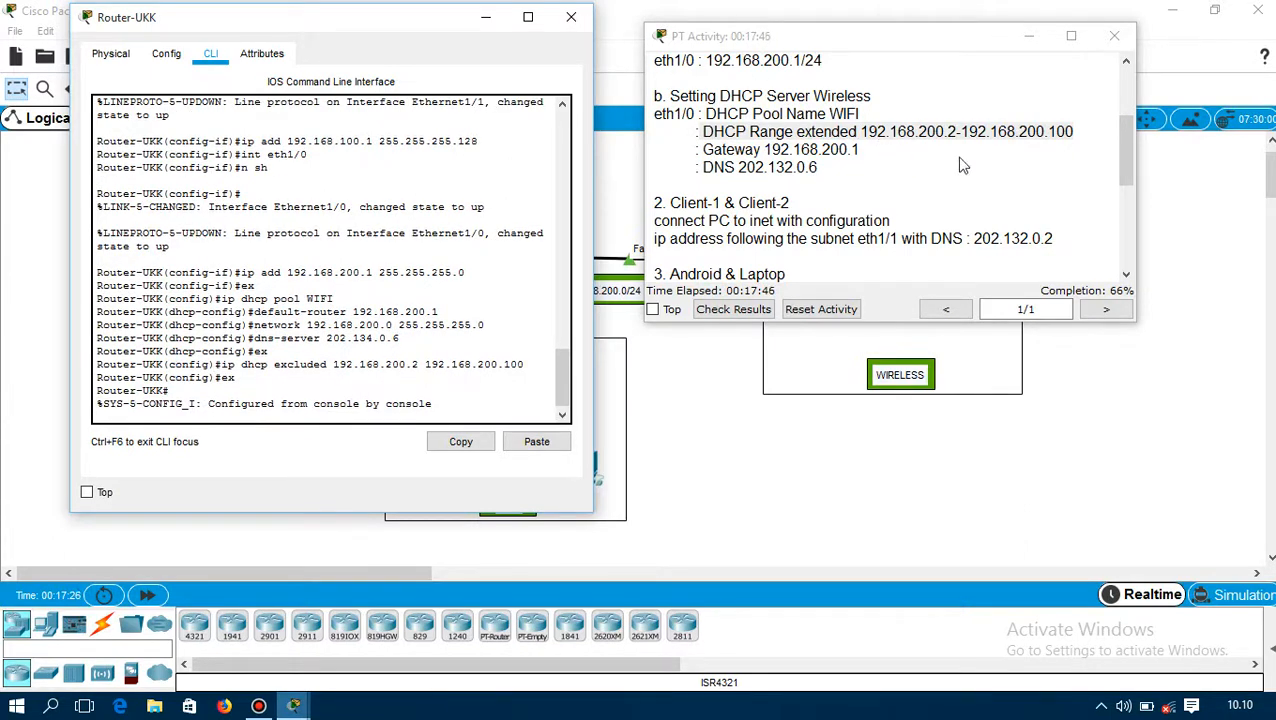
Minimize the Router-UKK window and read the activity instructions for the interface addresses, Client-1 and Client-2, and testing
click(1080, 137)
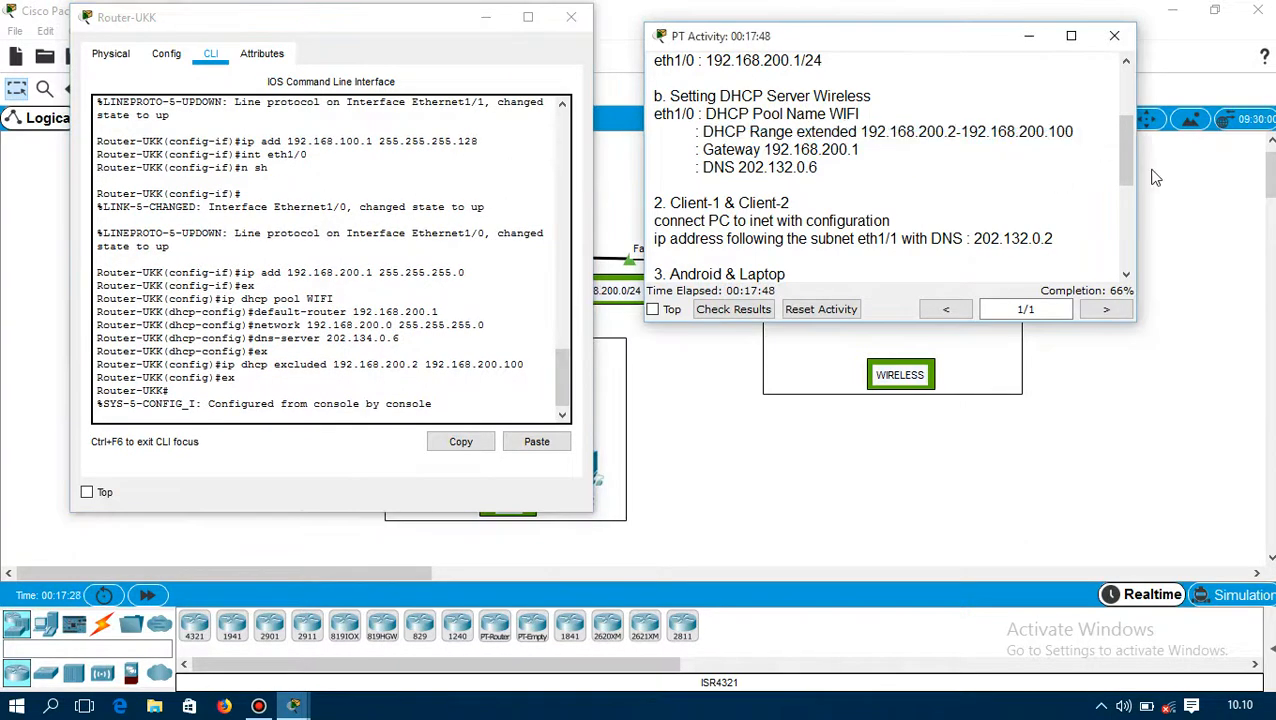
drag(1123, 160, 1118, 100)
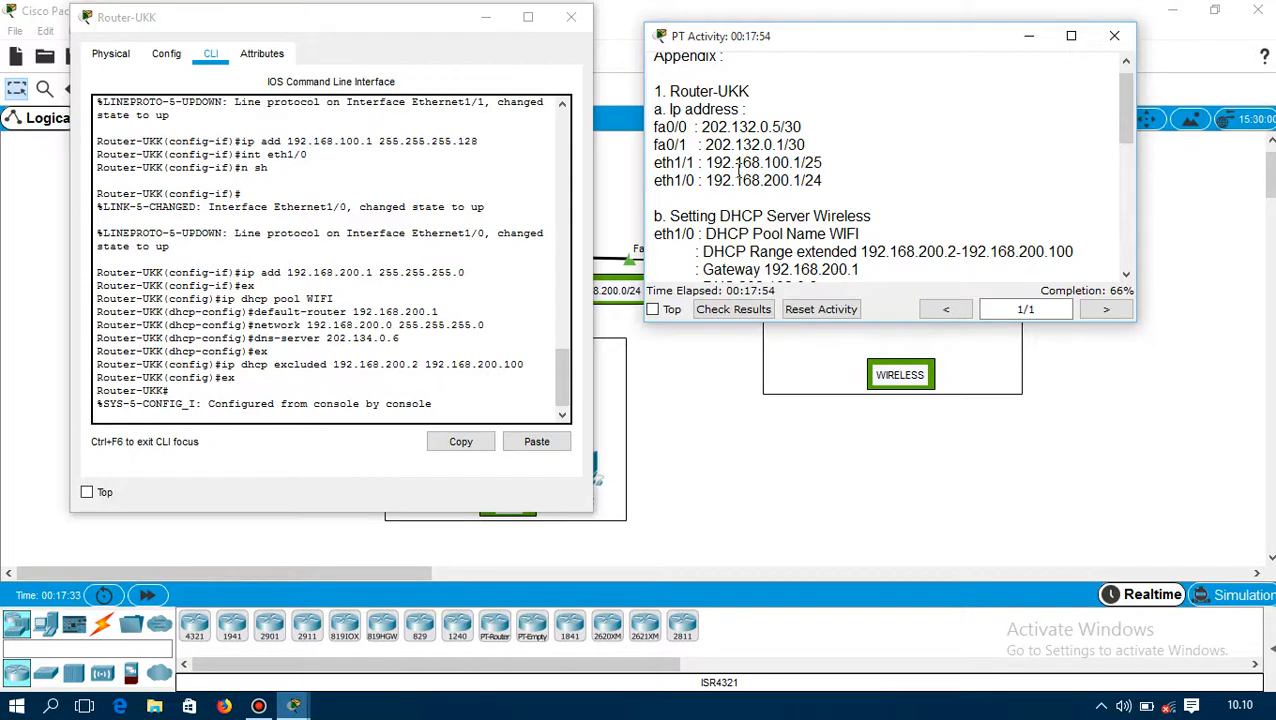
click(486, 17)
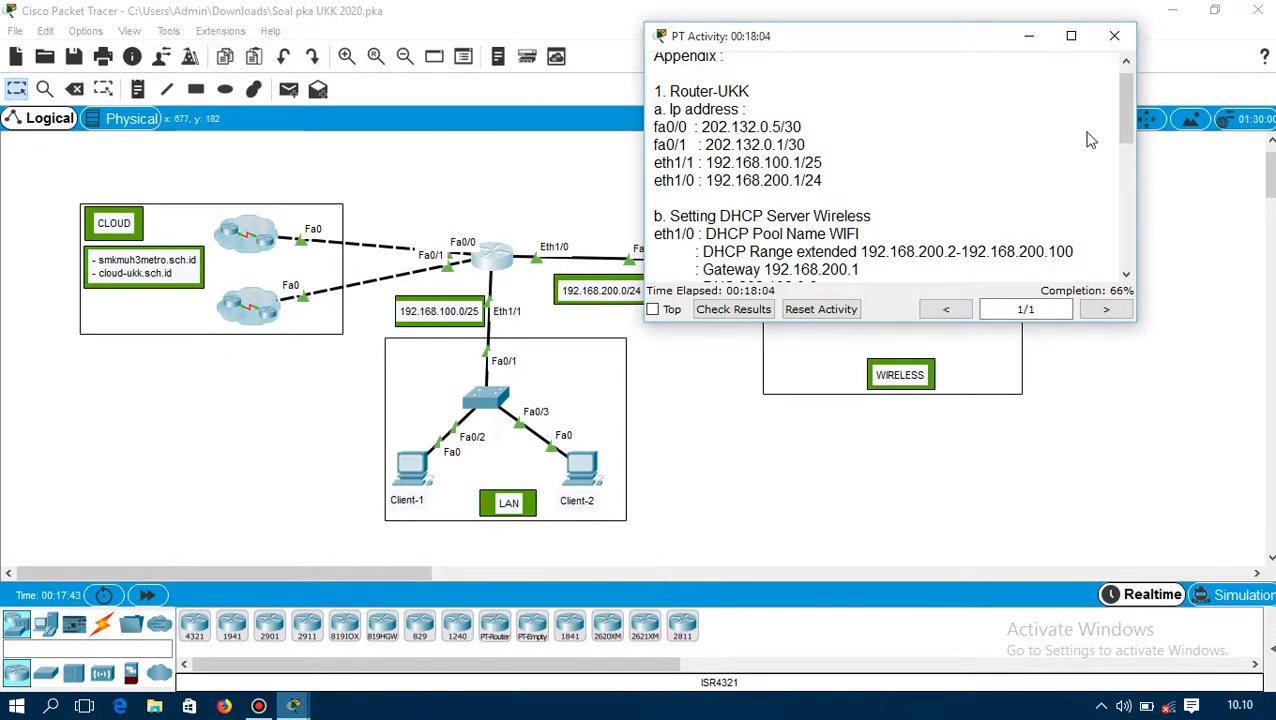
scroll(1125, 115, down, 2)
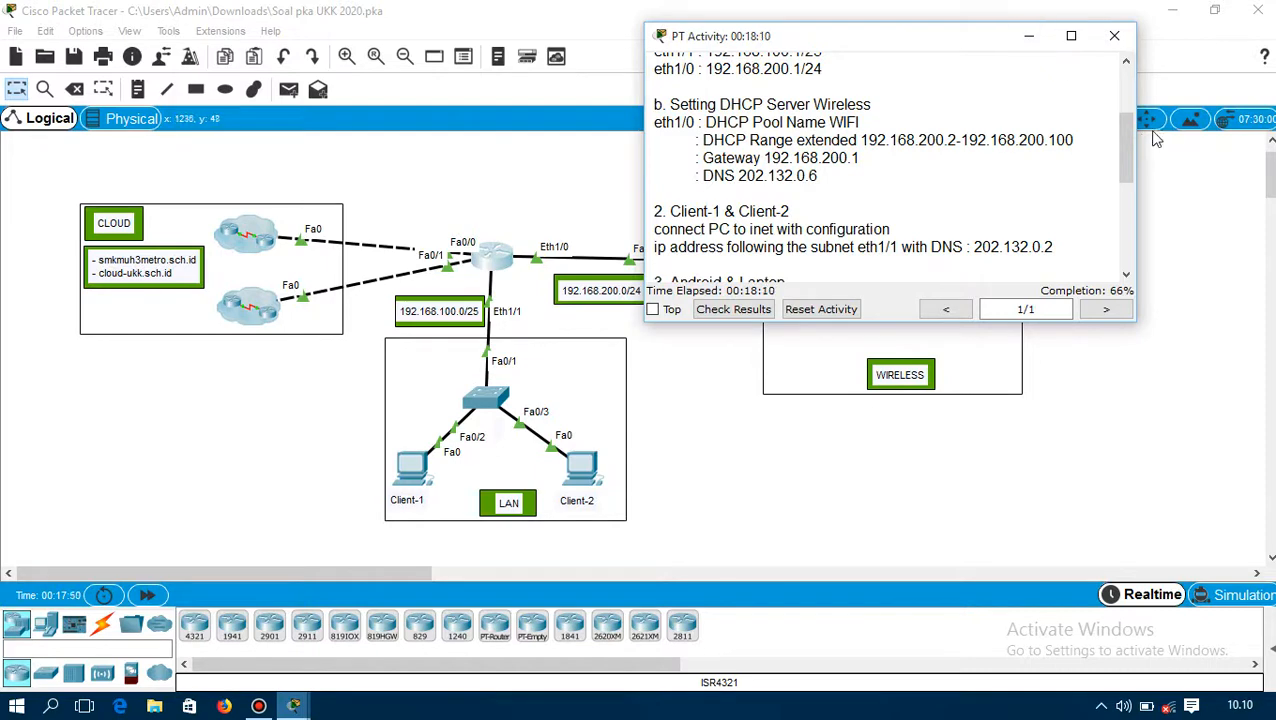
drag(1133, 128, 1143, 180)
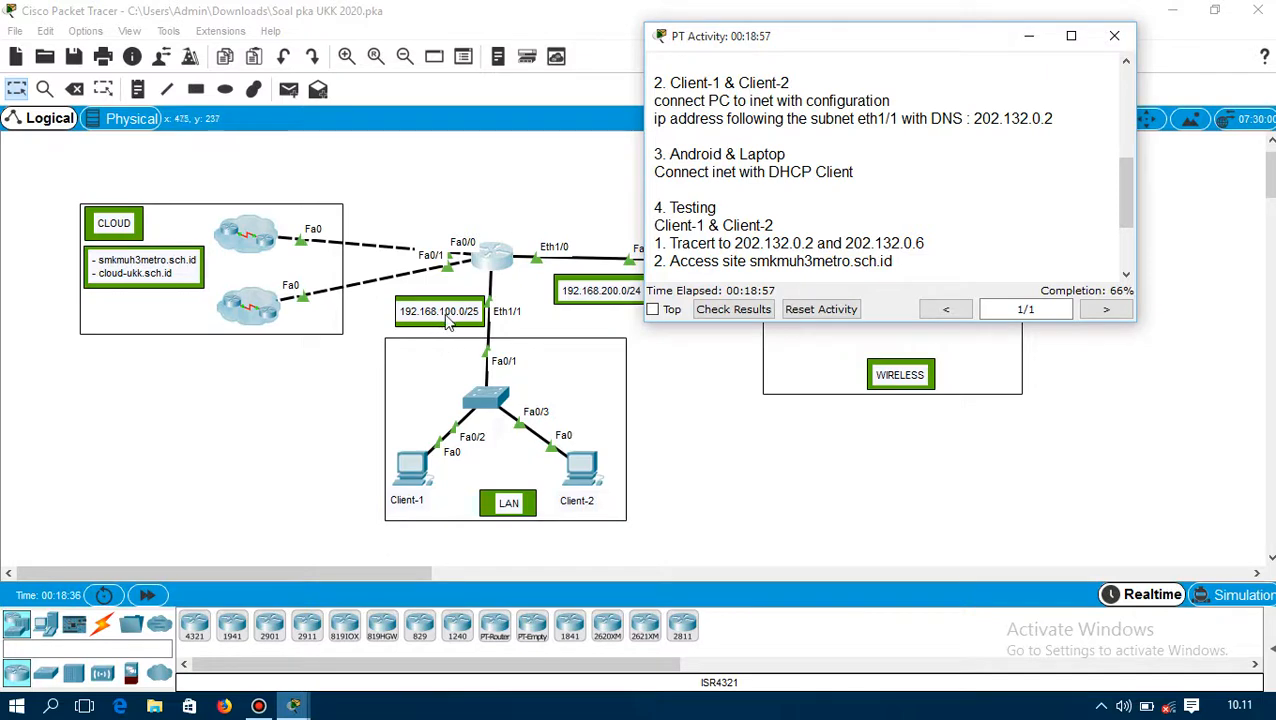
Open Client-1's IP configuration at the static IP address and move its window clear of the LAN subnet label
click(415, 482)
click(415, 482)
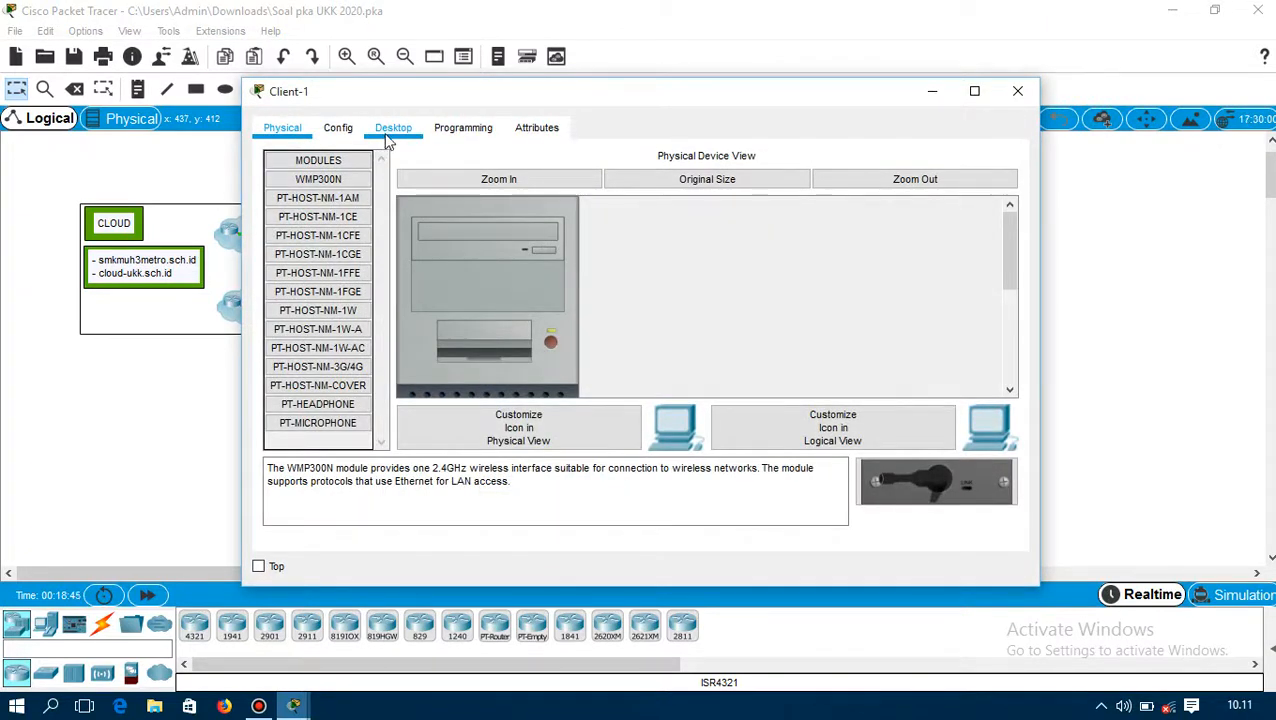
click(391, 137)
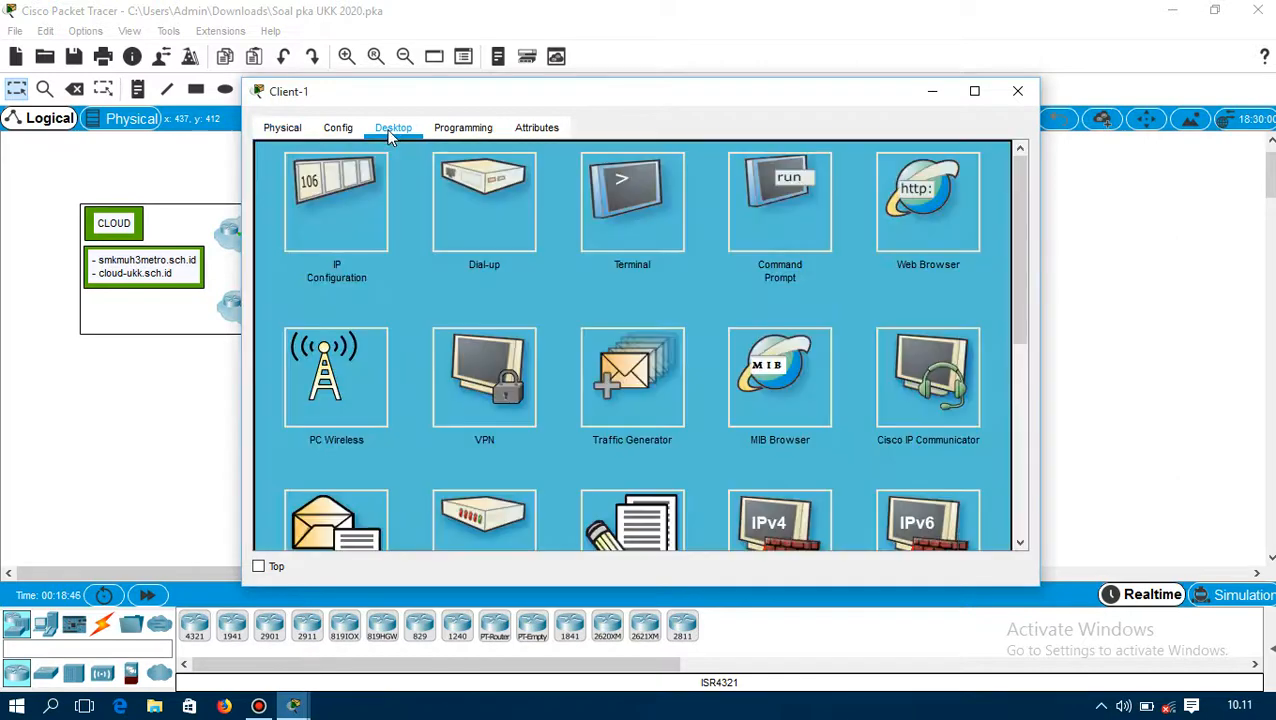
click(316, 196)
click(558, 182)
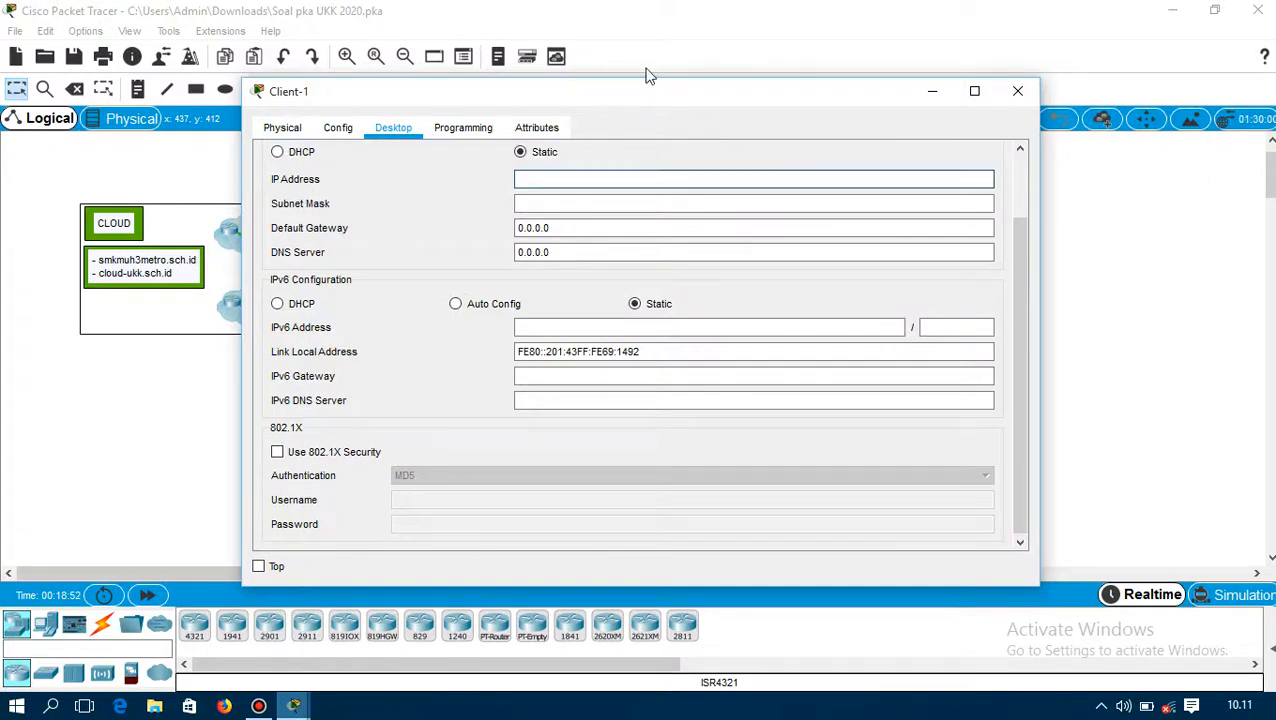
drag(655, 89, 926, 56)
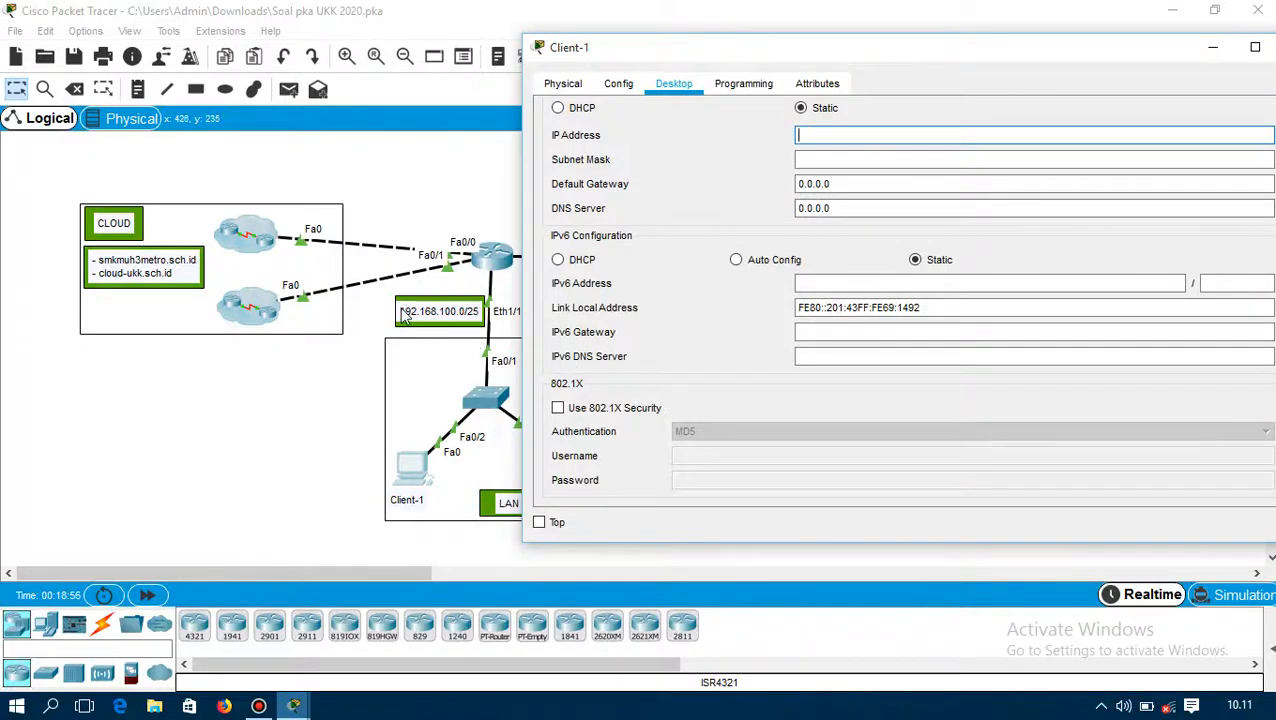
Review the interface address and DHCP entries in Router-UKK's CLI and close the router window
drag(407, 320, 438, 310)
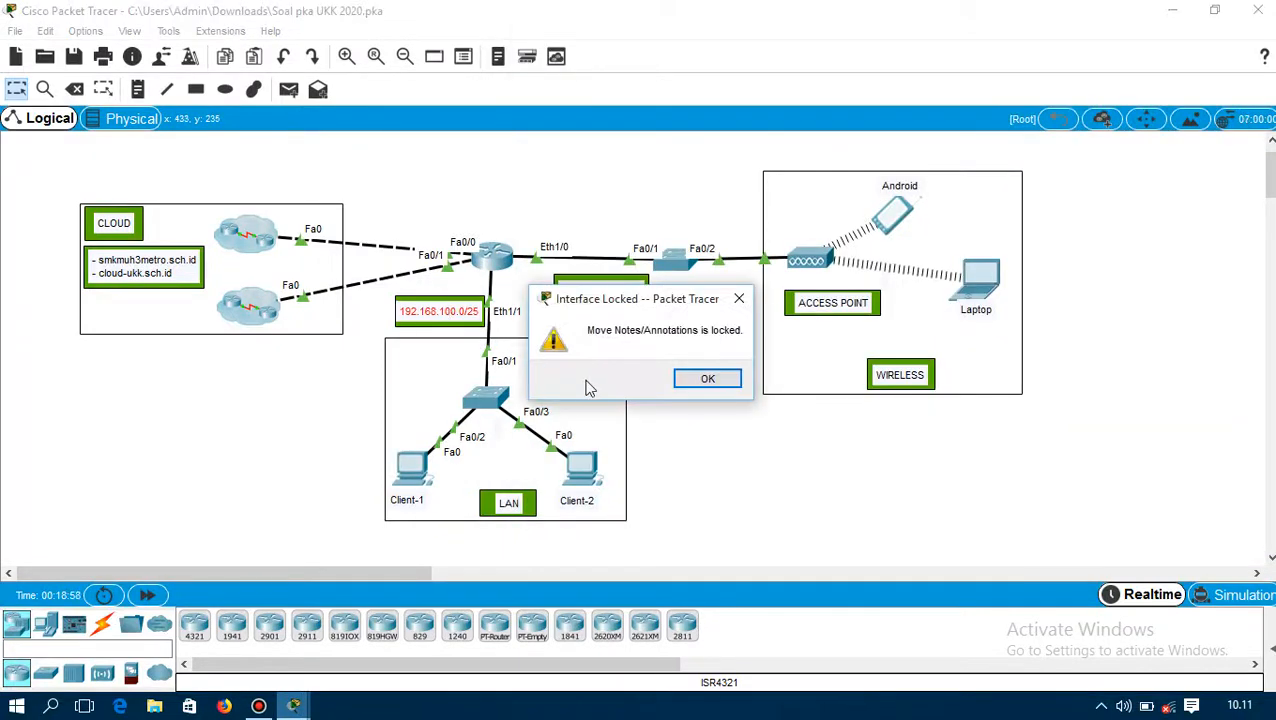
click(702, 379)
mouse_move(293, 706)
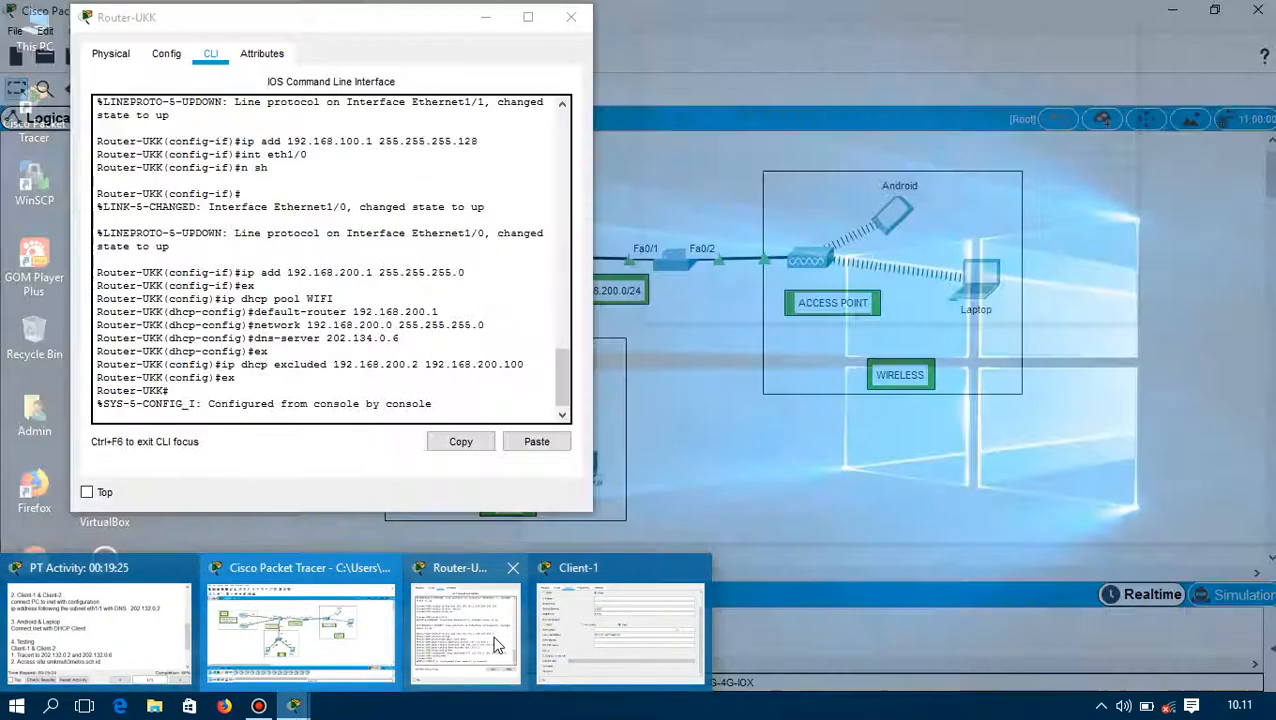
click(495, 645)
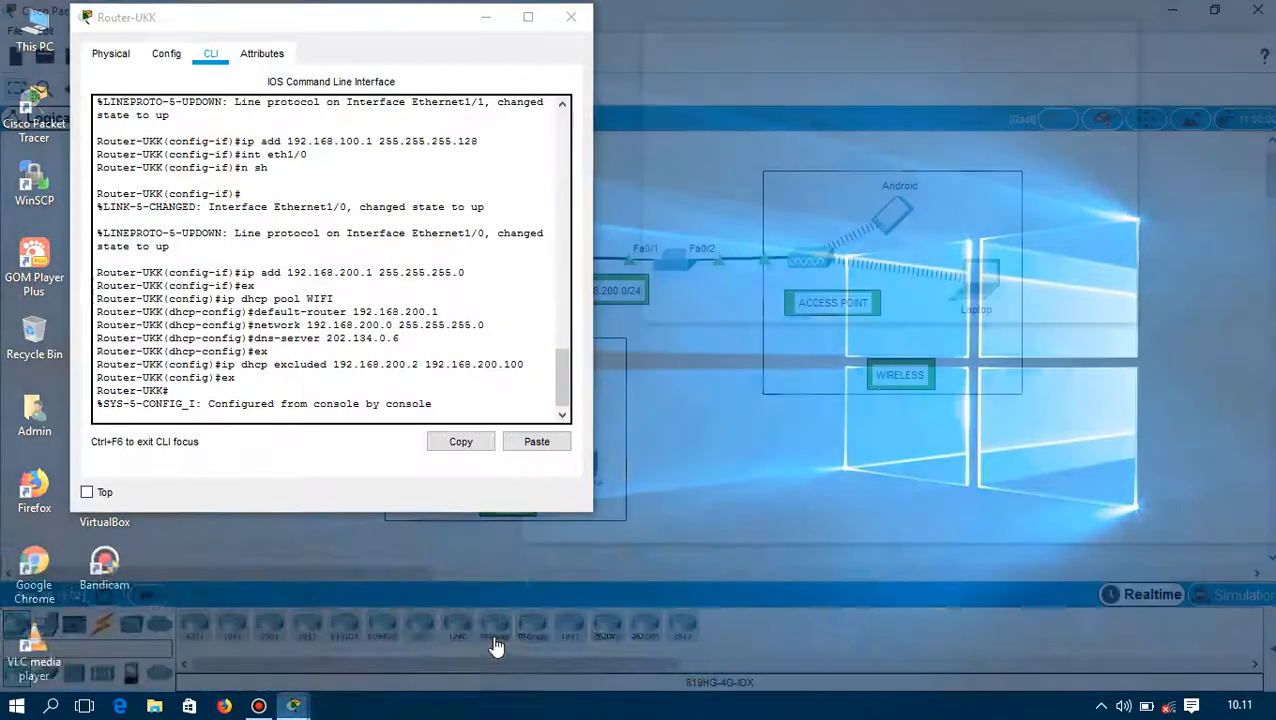
drag(421, 36, 880, 33)
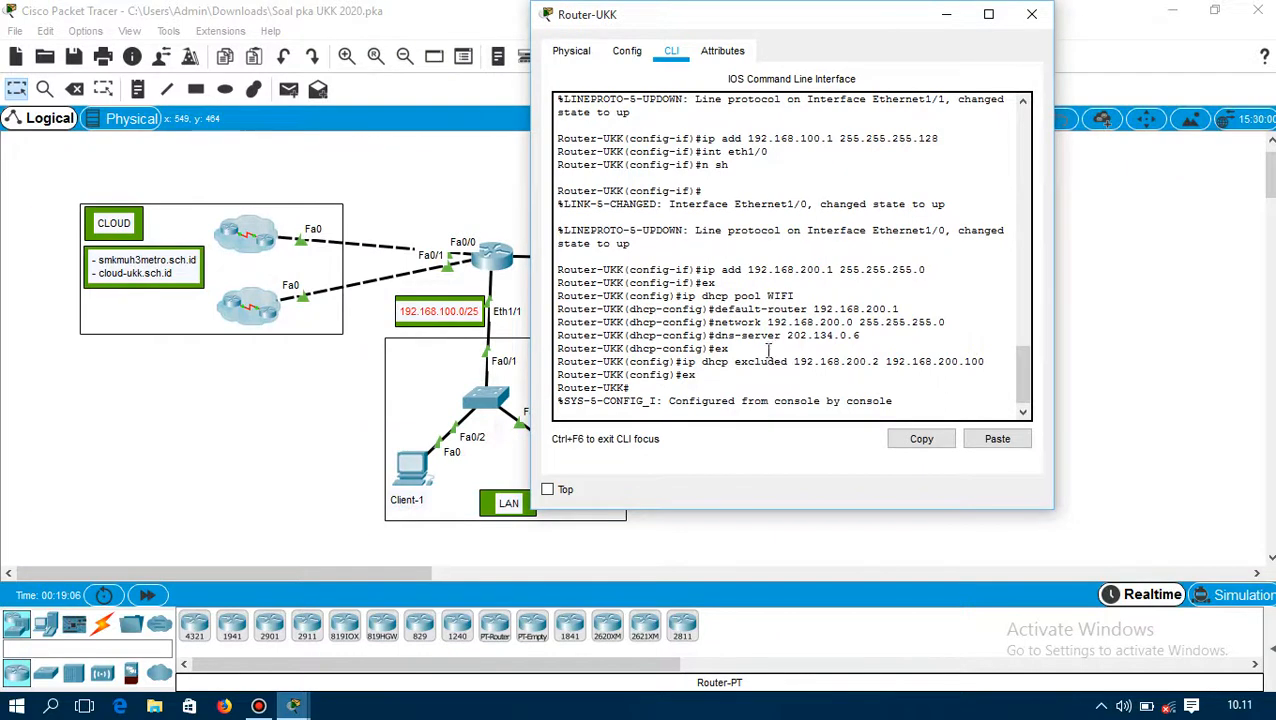
click(1028, 17)
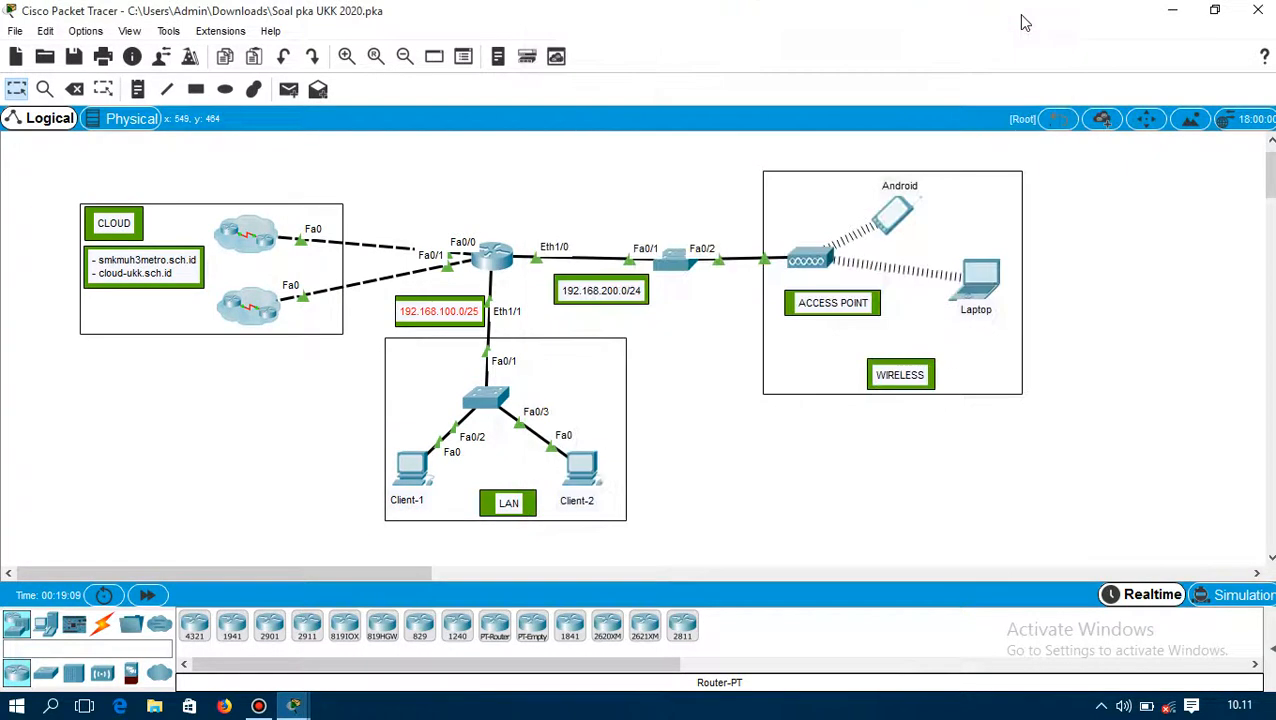
Reopen Client-1's IP configuration and set its static IP address to 192.168.100.2 with subnet mask 255.255.255.128
double_click(408, 496)
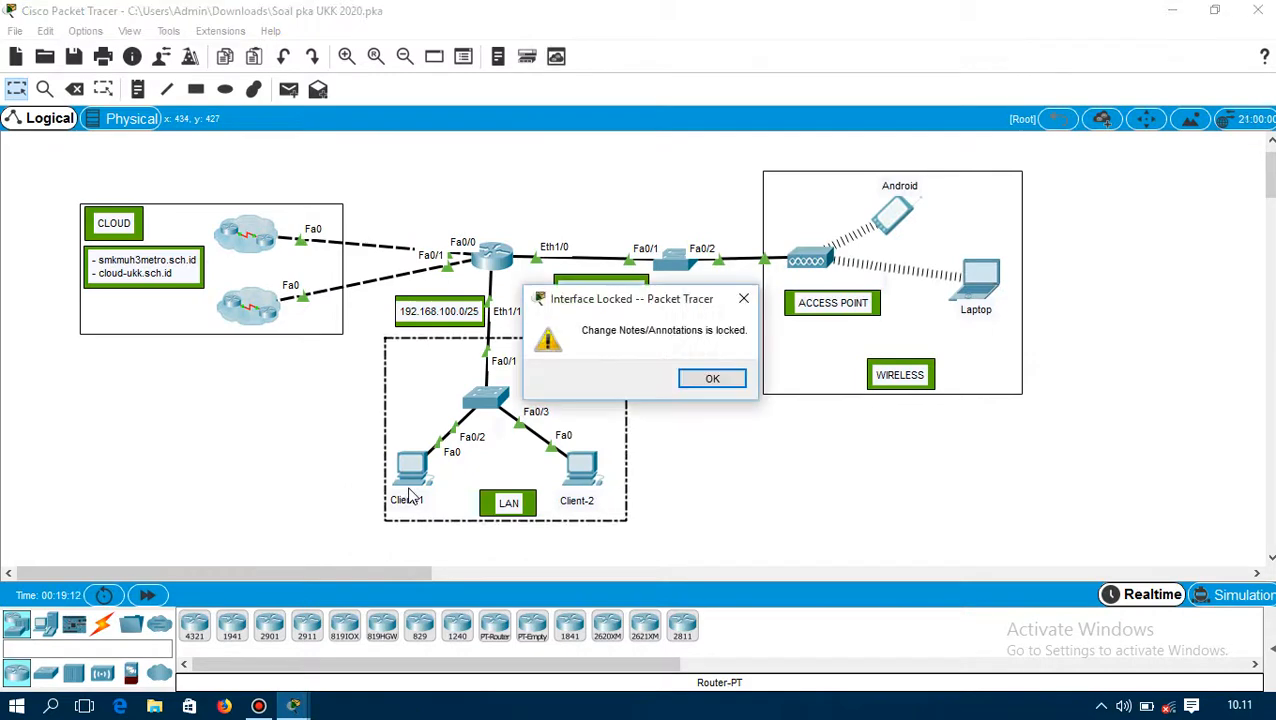
click(727, 380)
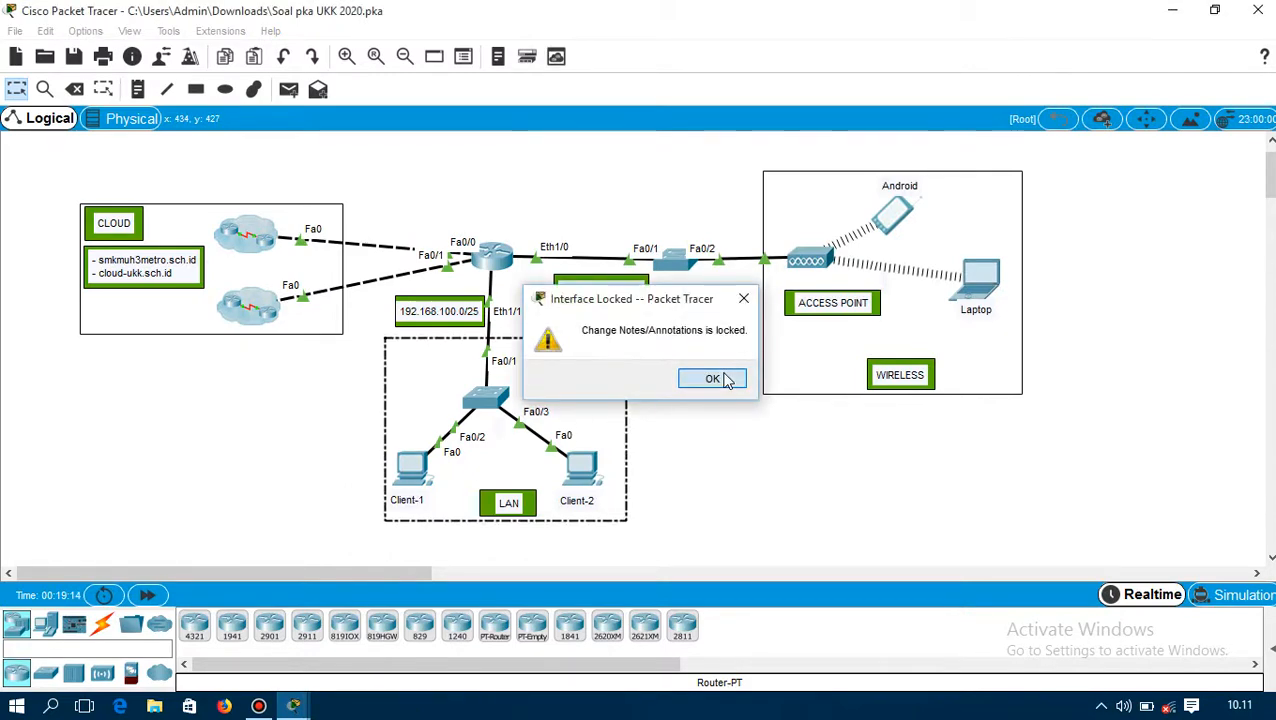
click(416, 468)
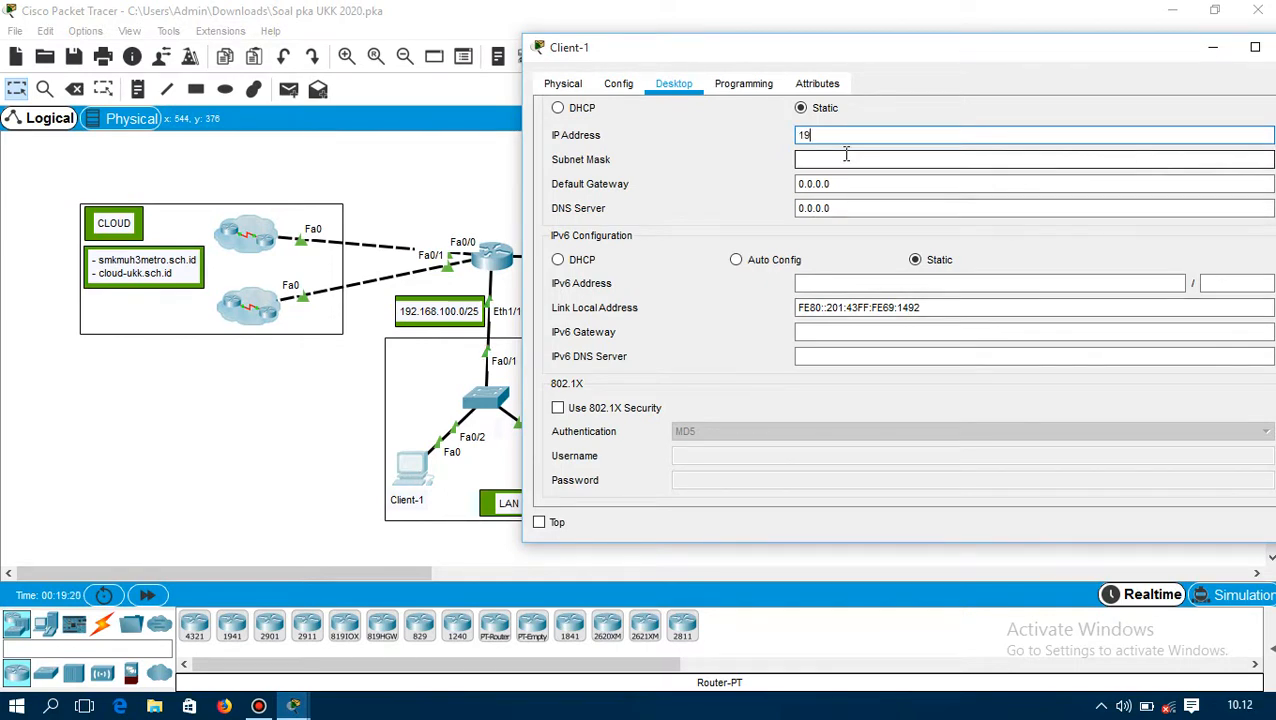
text(192.168.100.2)
click(852, 160)
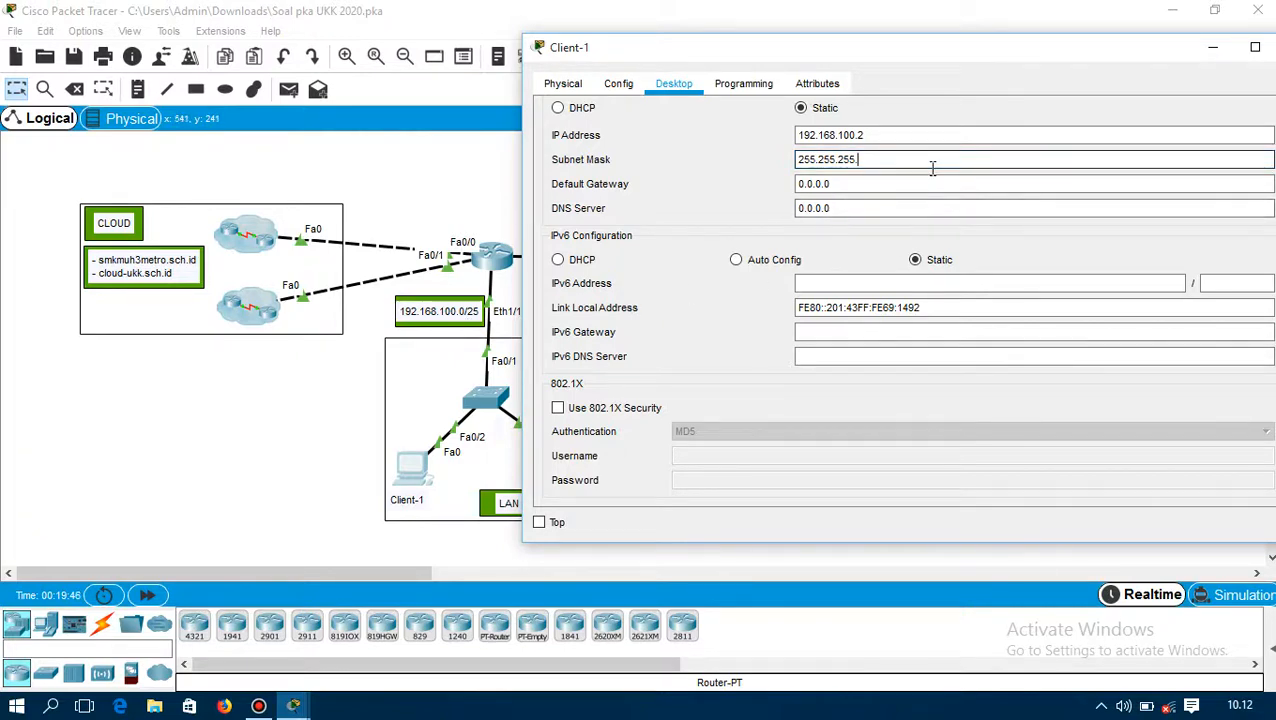
text(128)
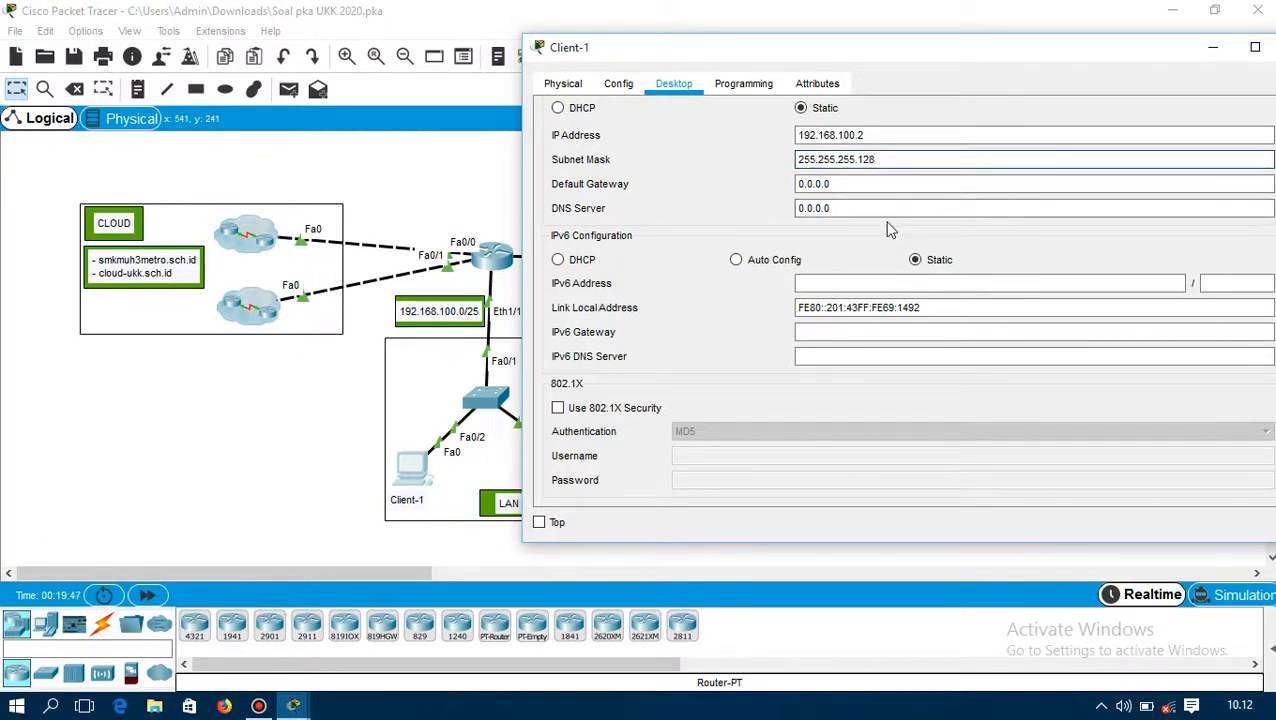
Set Client-1's default gateway to 192.168.100.1 and its DNS server to 202.134.0.2, and close its window
key(Tab)
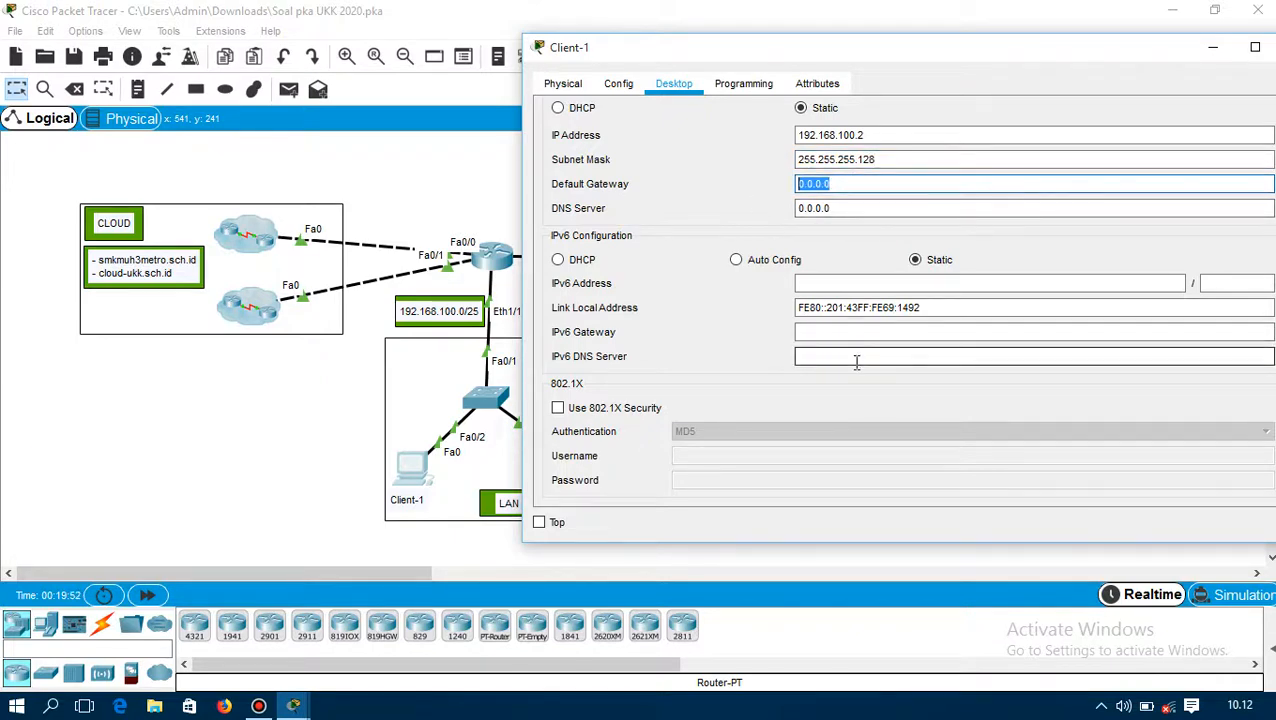
text(192.168.100.1)
click(849, 205)
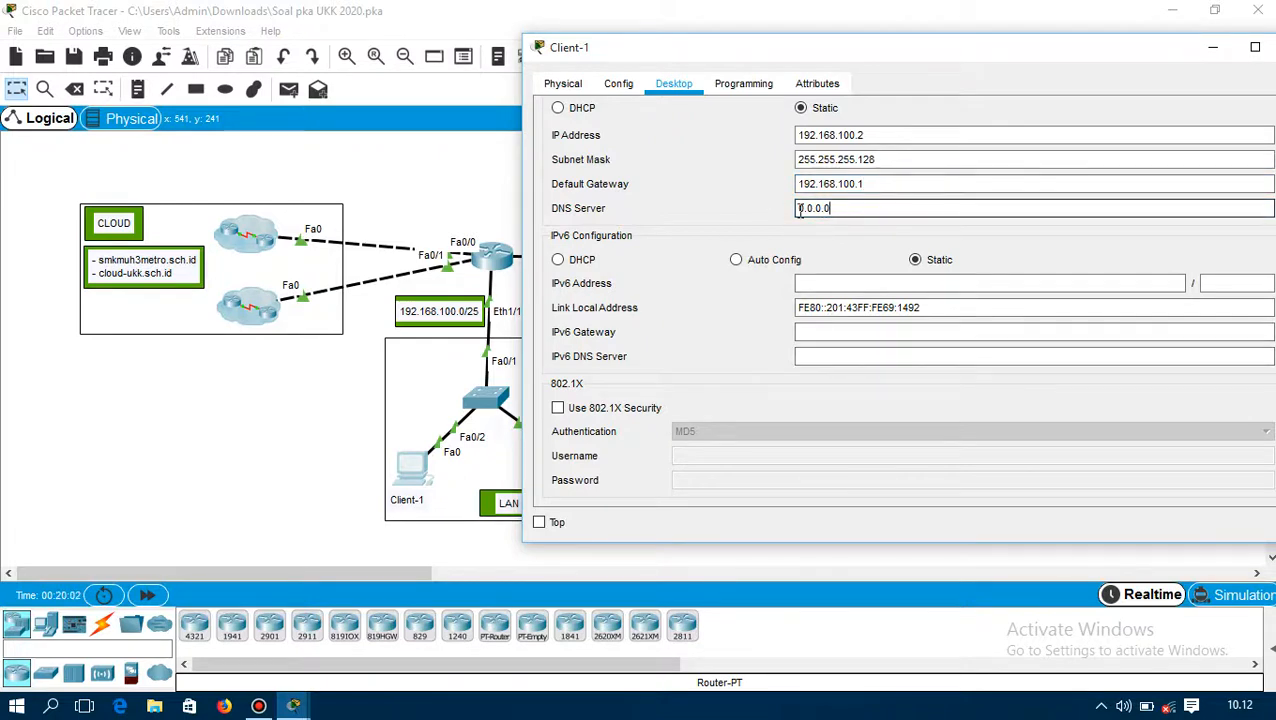
double_click(800, 208)
text(202)
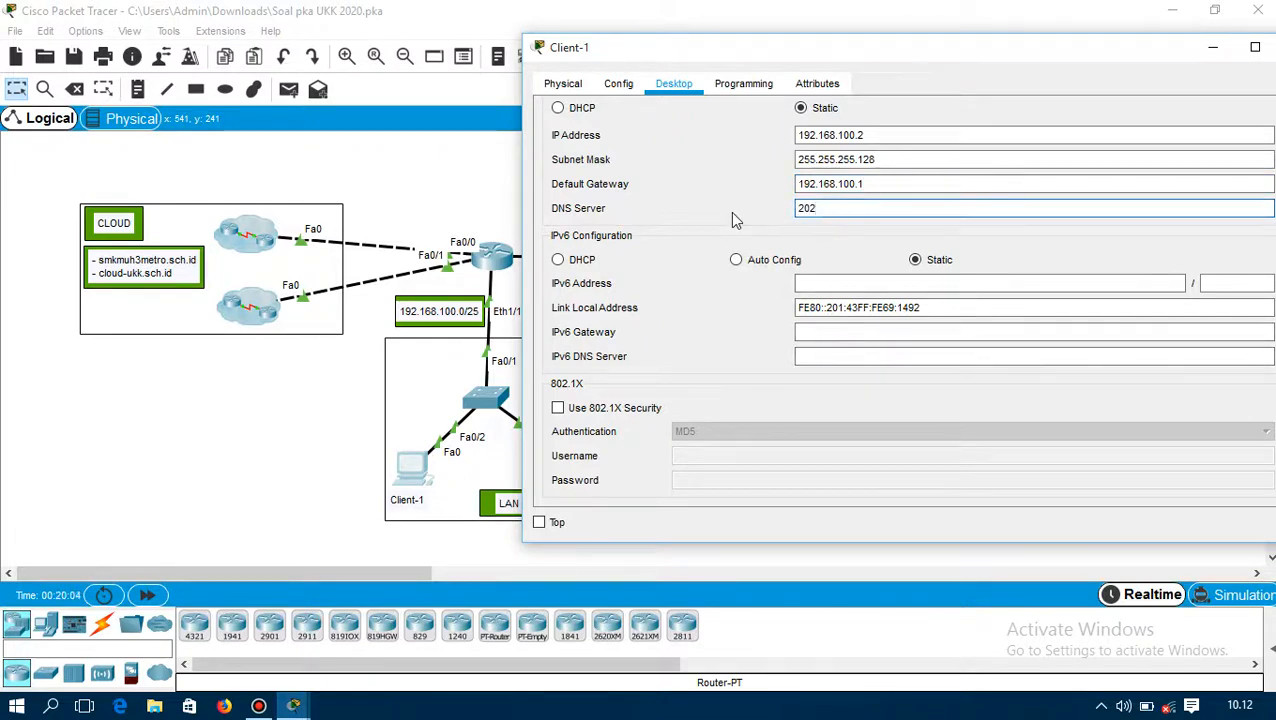
text(.134.0.2)
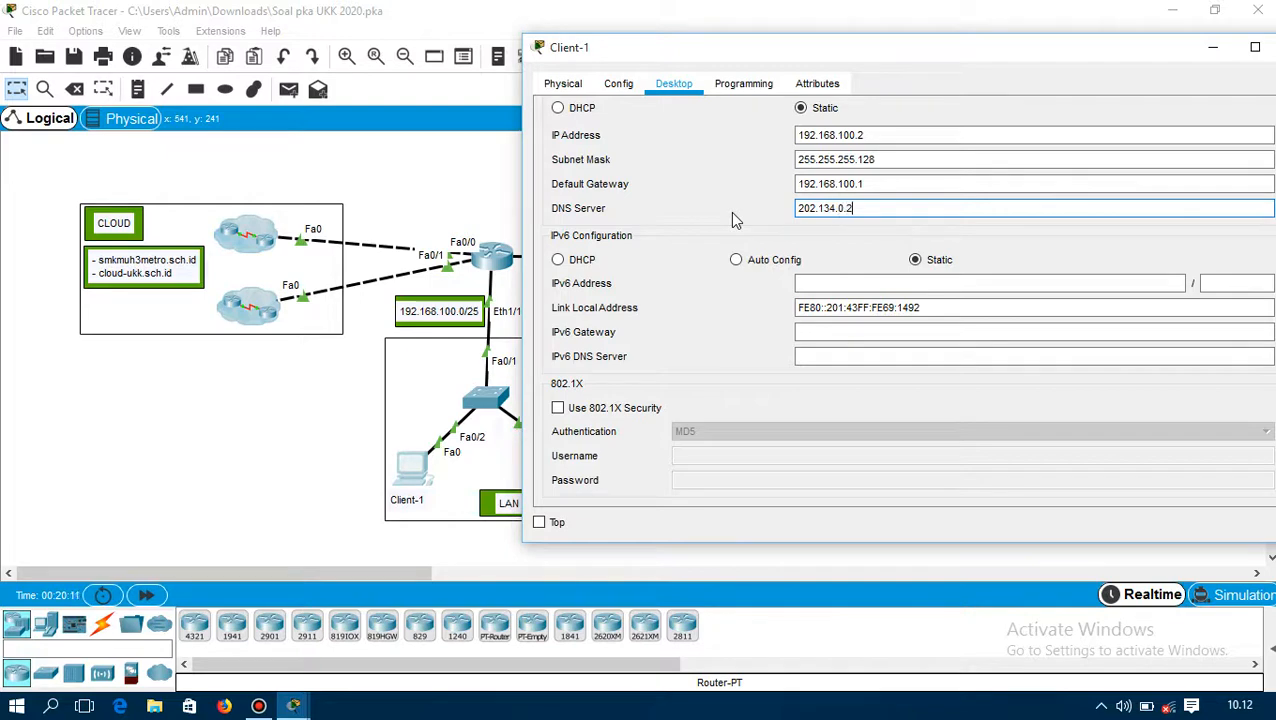
drag(754, 60, 573, 53)
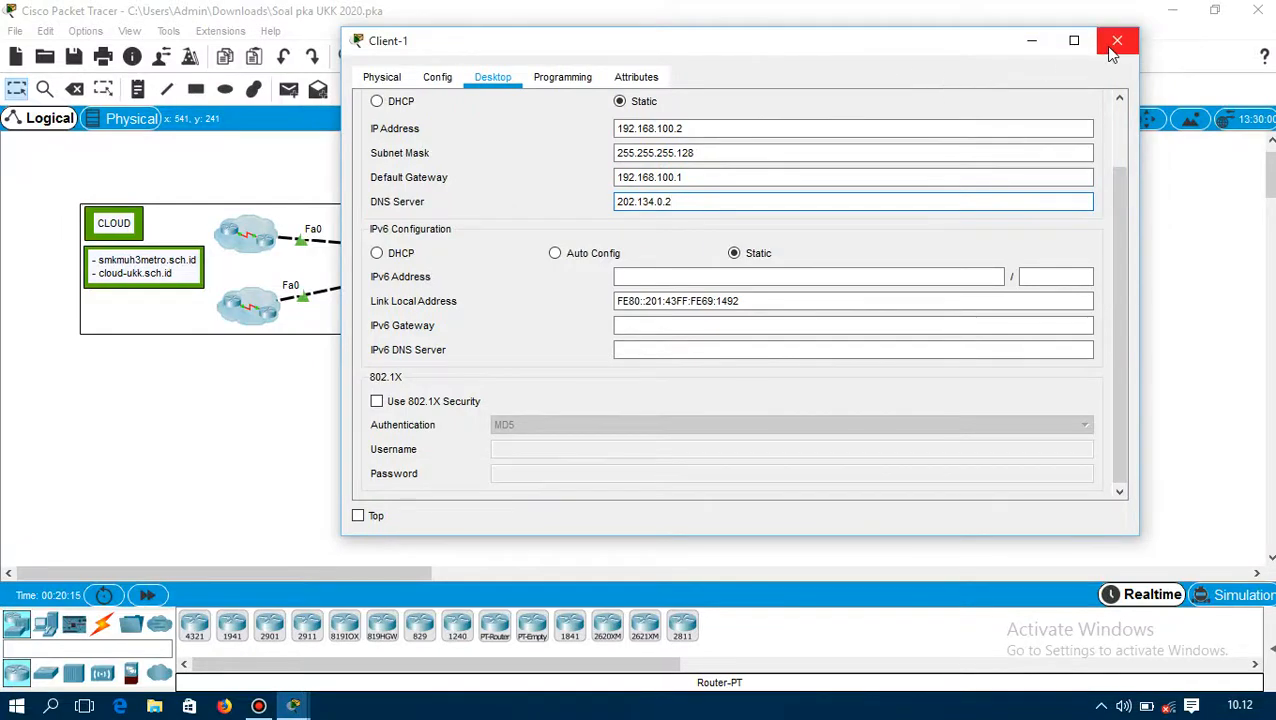
click(1108, 44)
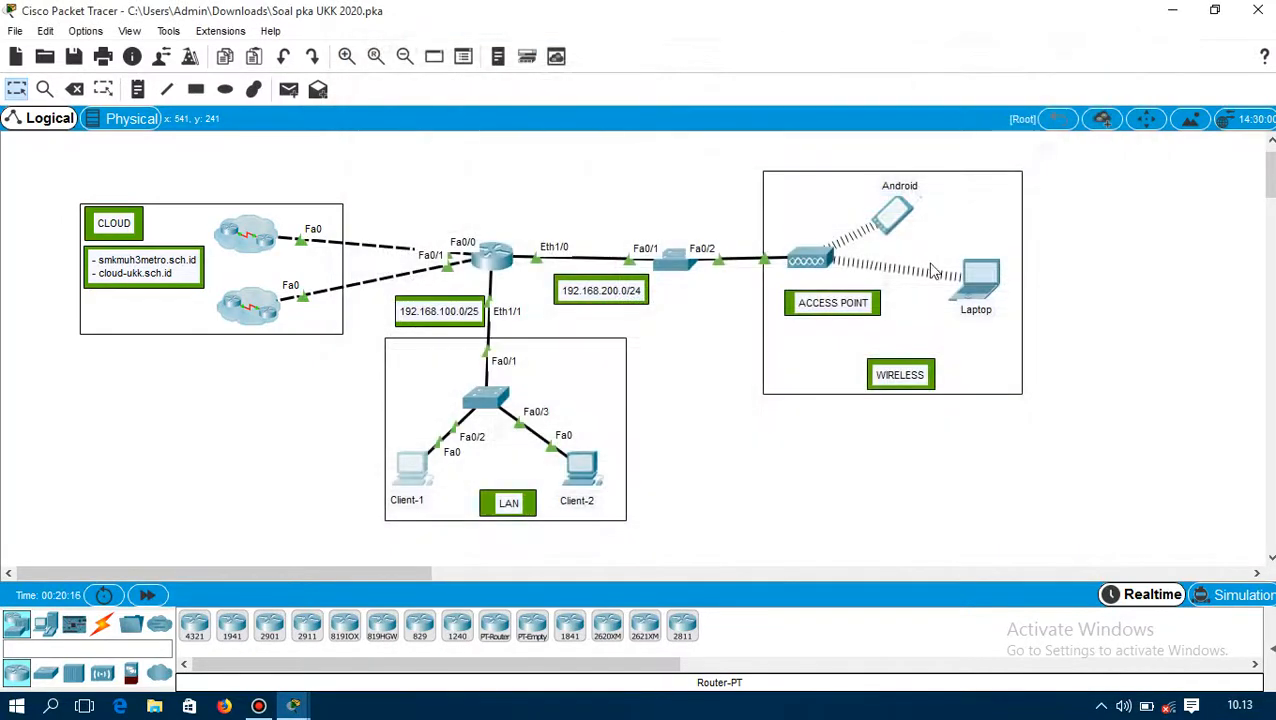
Open Client-2's IP configuration and set its static IP address to 192.168.100.3 with subnet mask 255.255.255.128
click(578, 470)
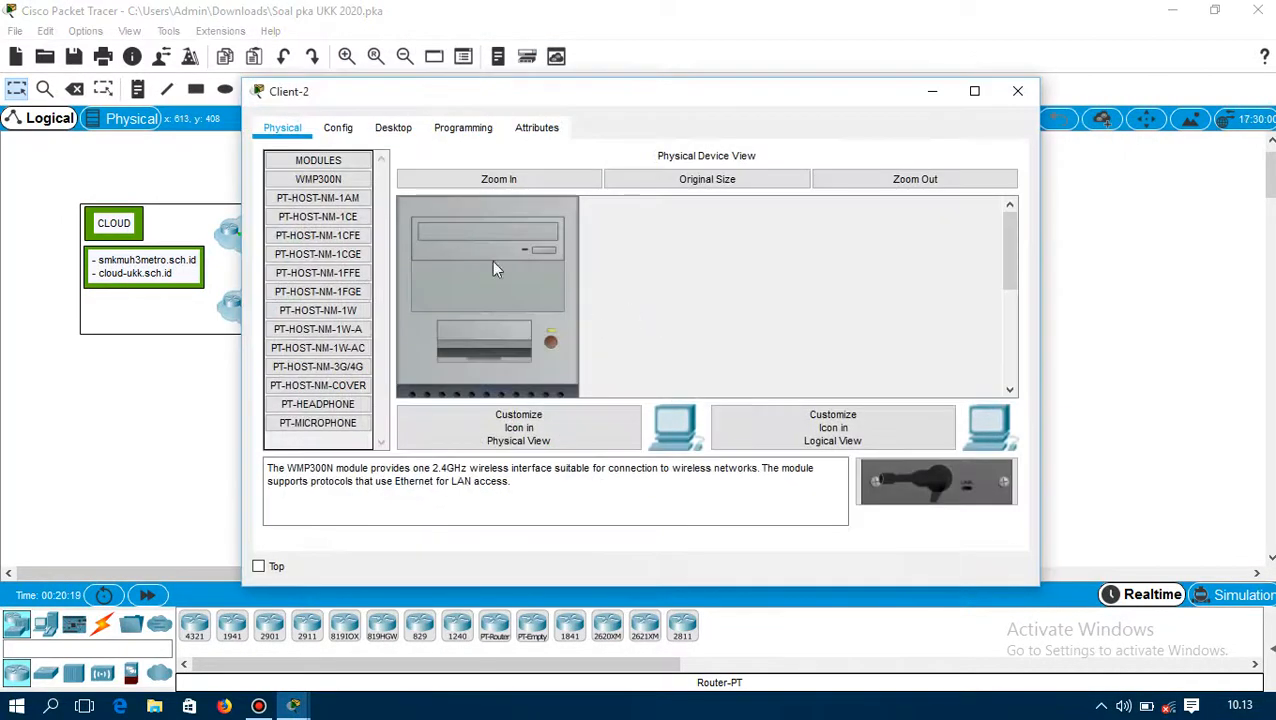
click(389, 131)
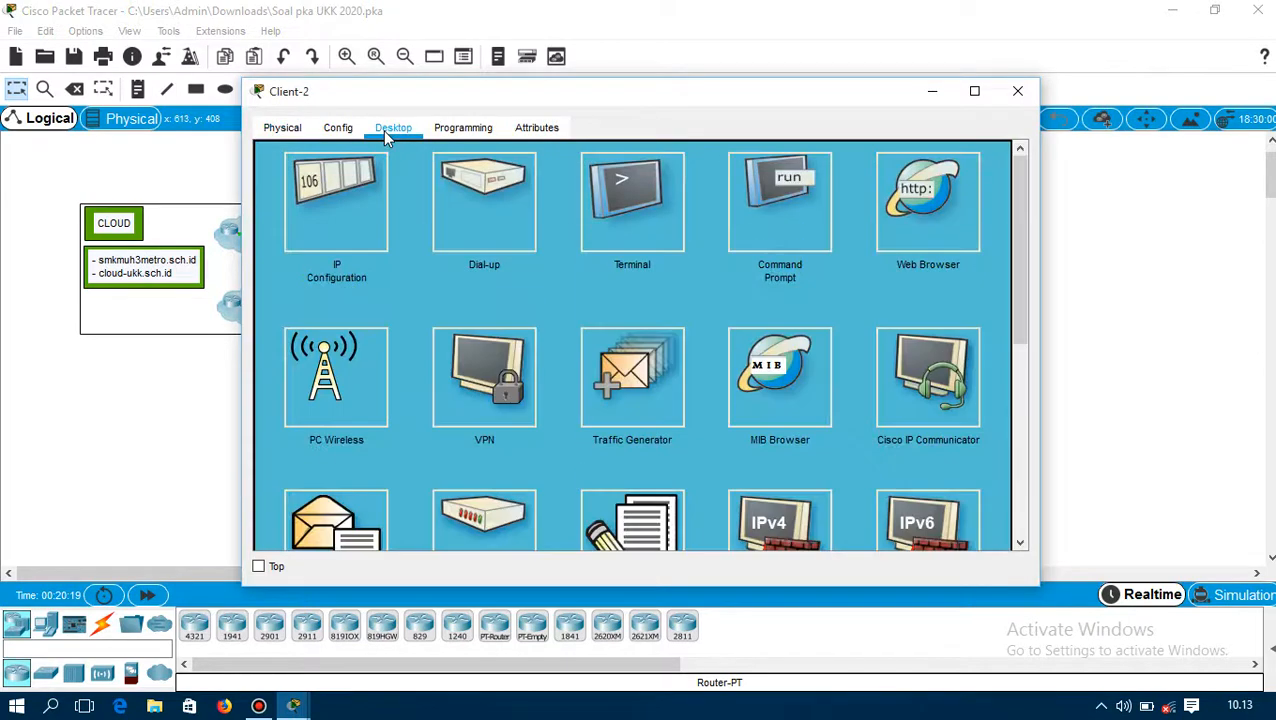
click(345, 244)
click(571, 180)
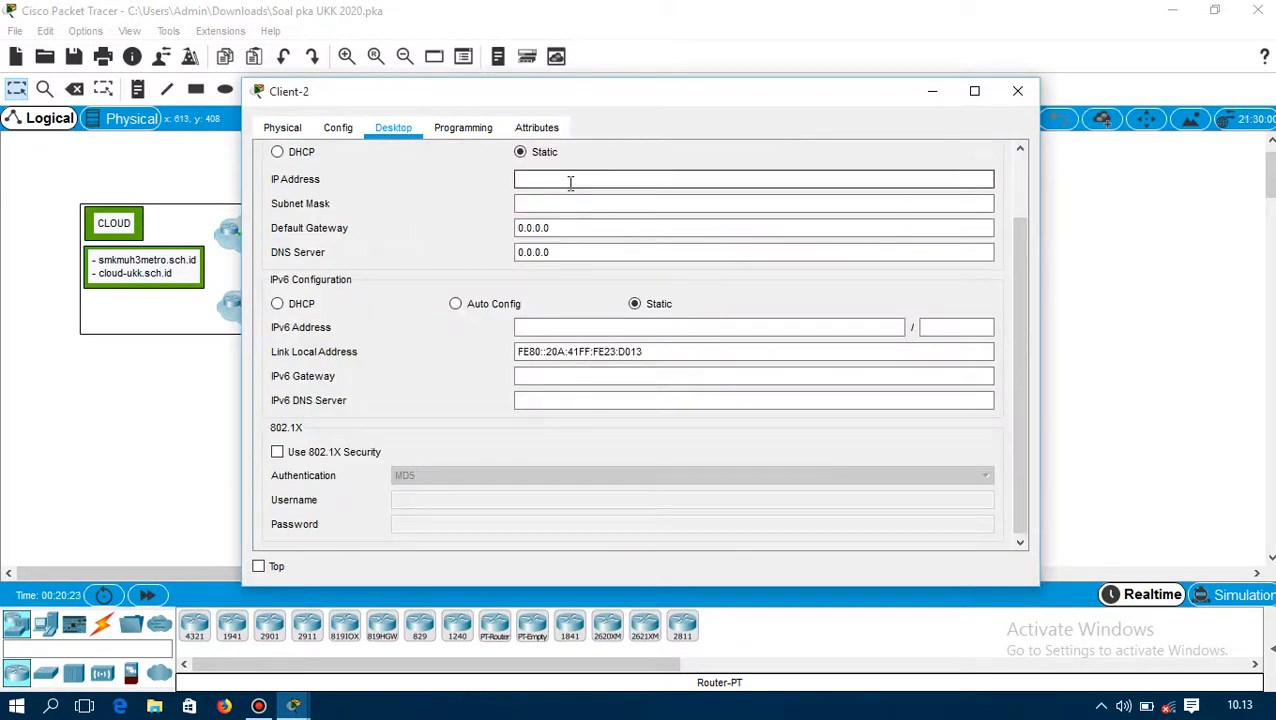
text(192.168.100.3)
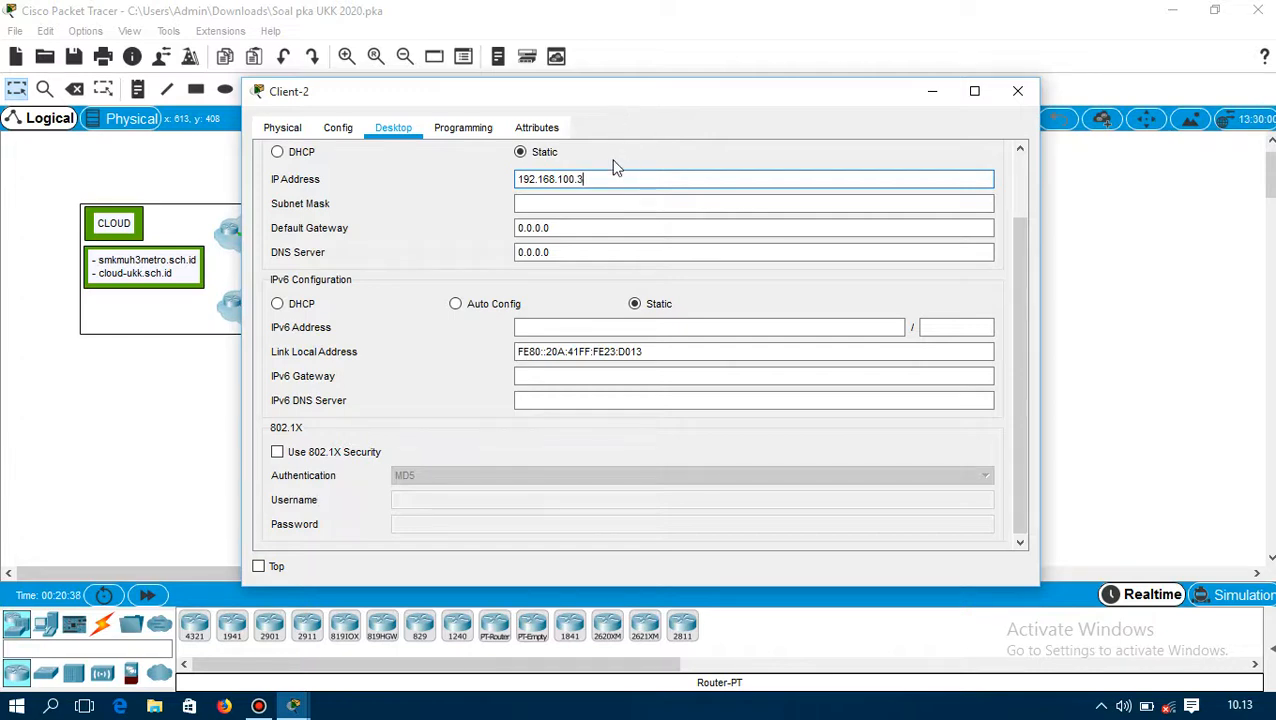
click(584, 201)
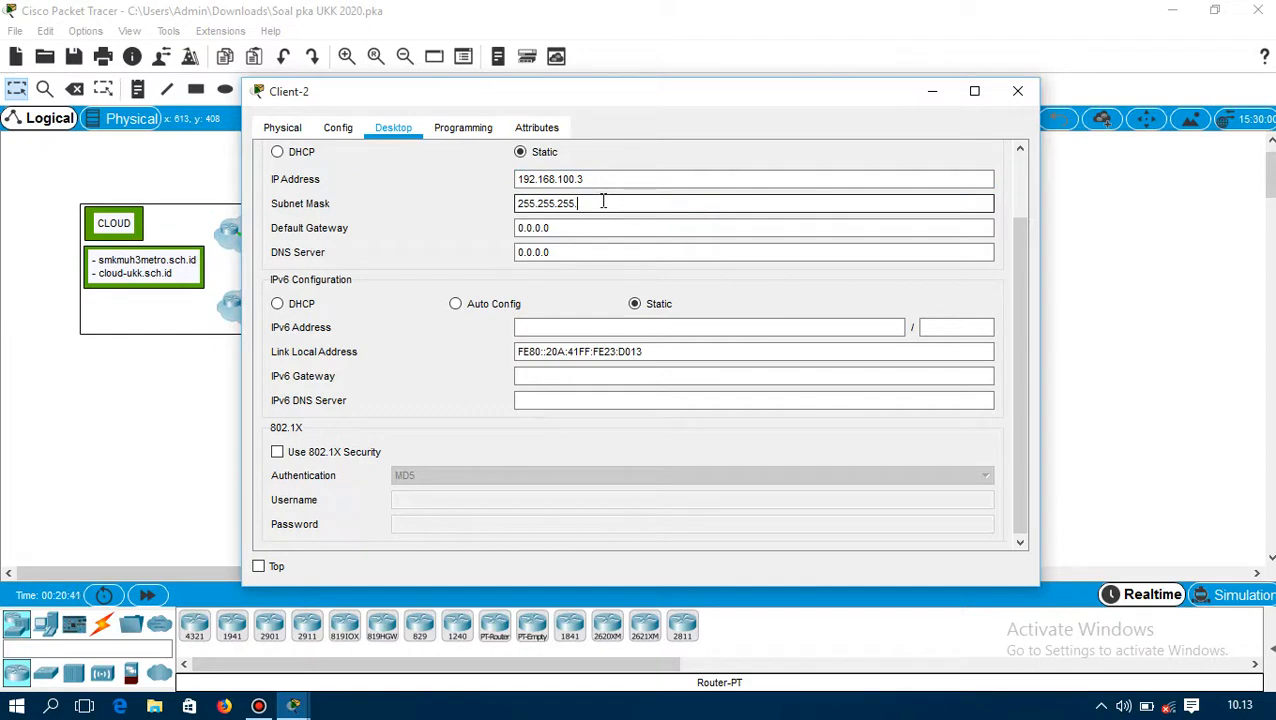
text(128)
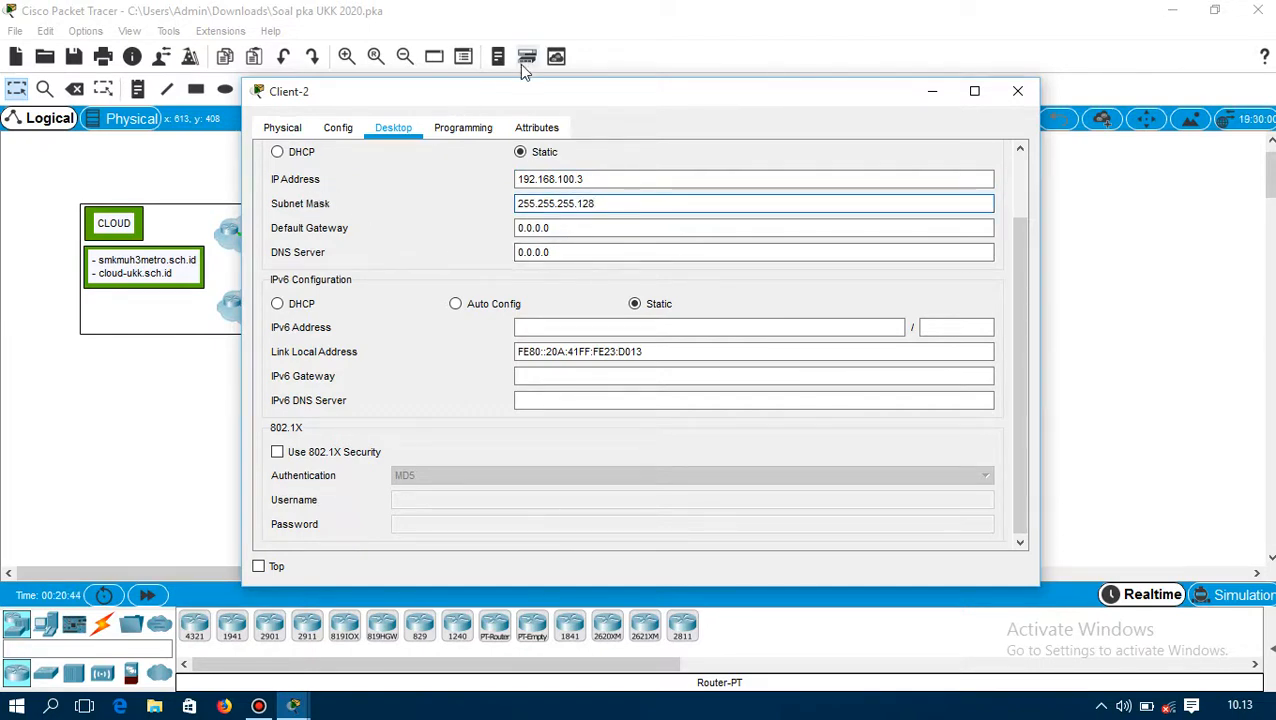
Set Client-2's default gateway to 192.168.100.1 and its DNS server to 202.134.0.2, and close its window
drag(510, 97, 774, 80)
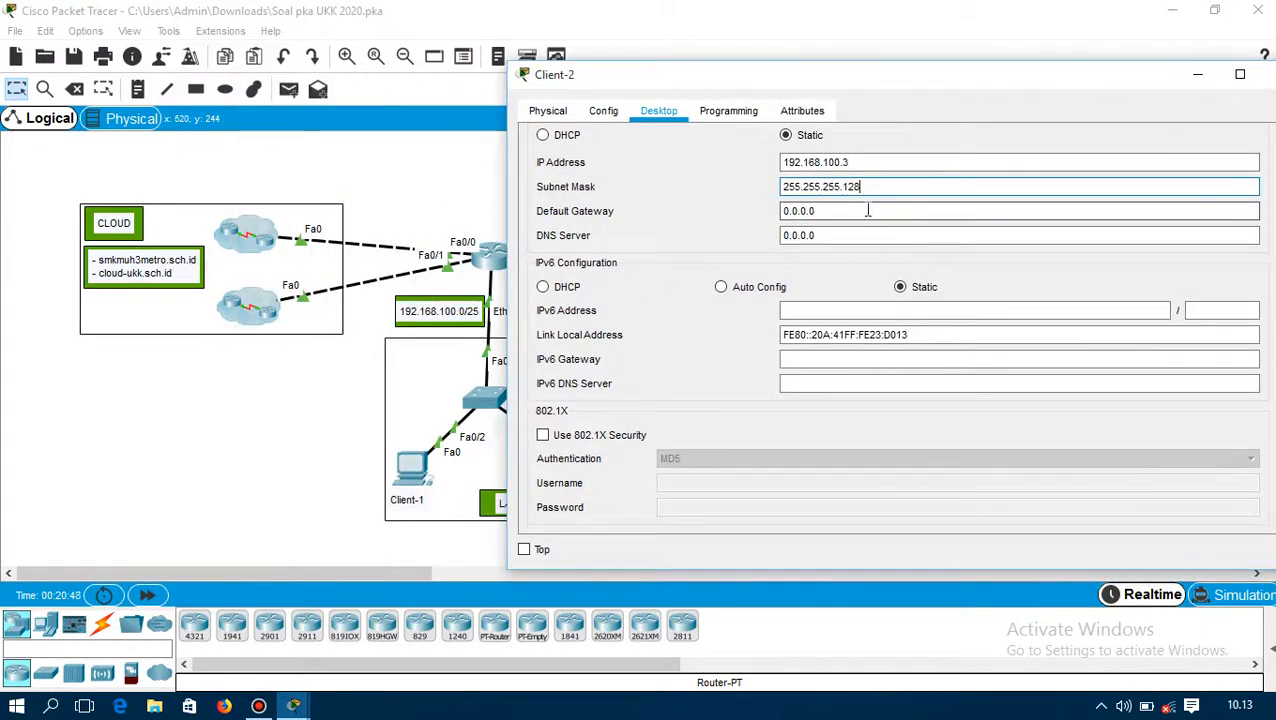
key(Tab)
text(192)
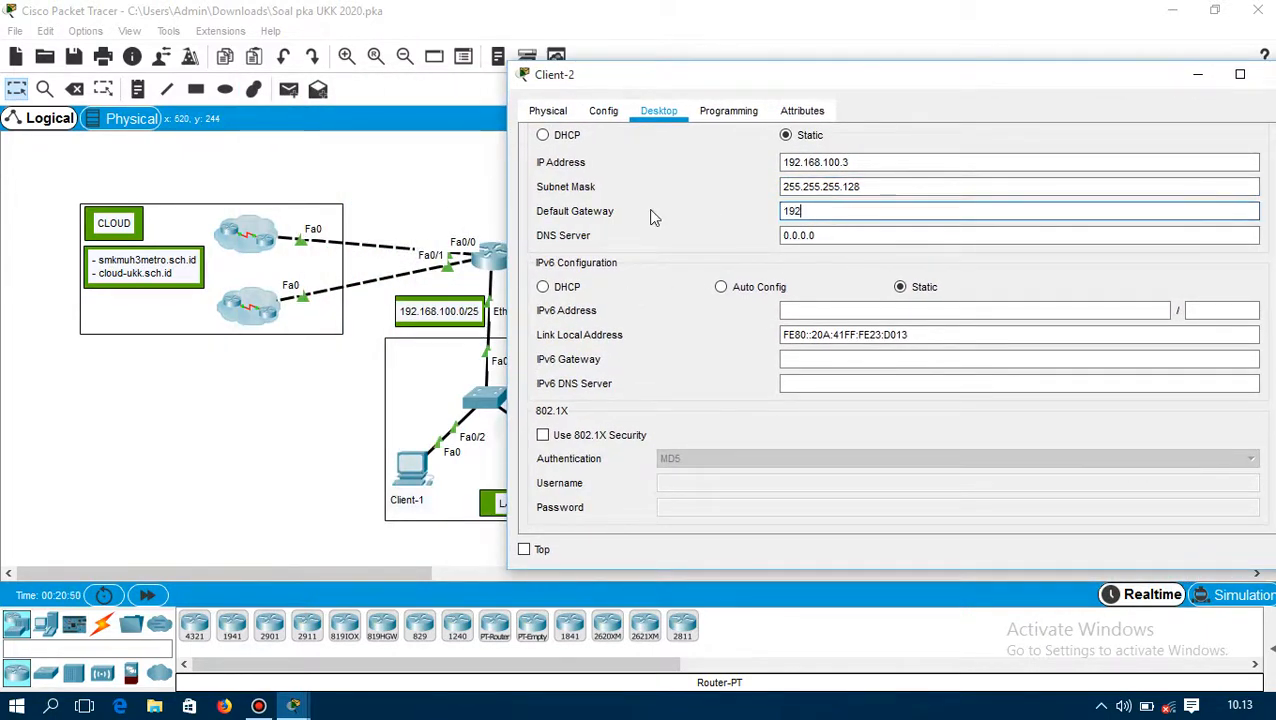
text(.168)
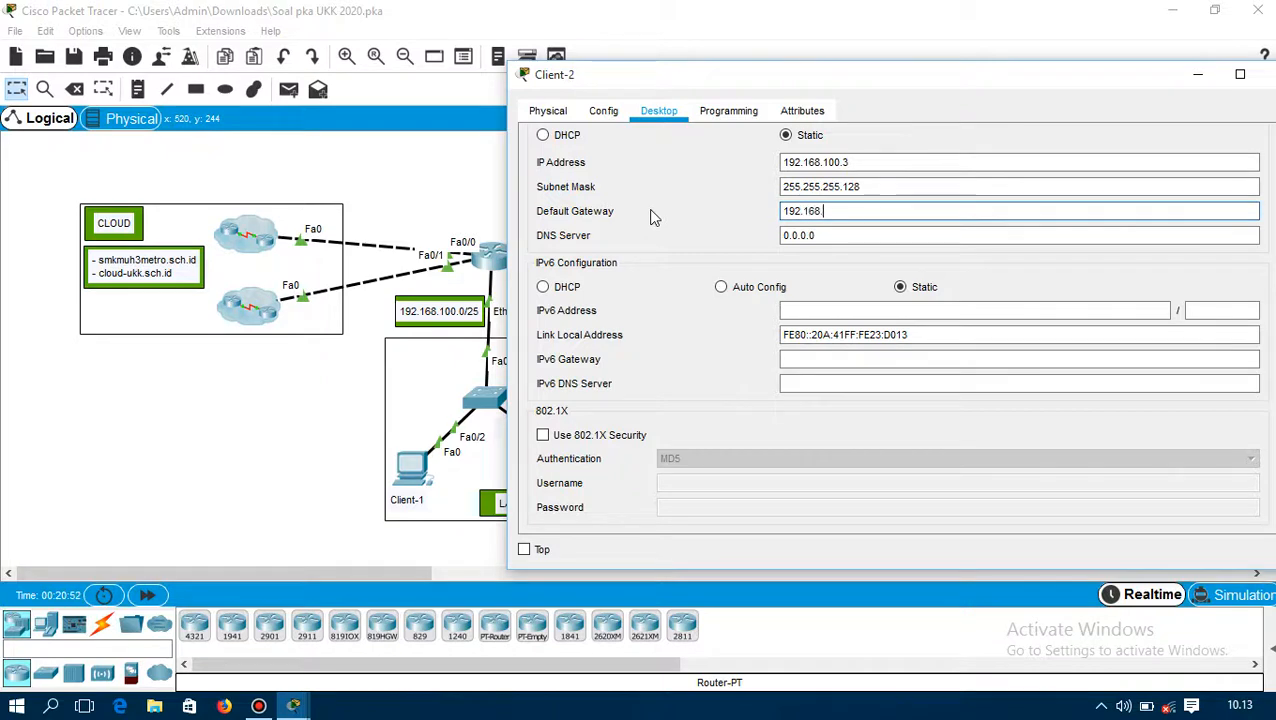
text(.100.1)
text(1)
text(.1)
click(814, 234)
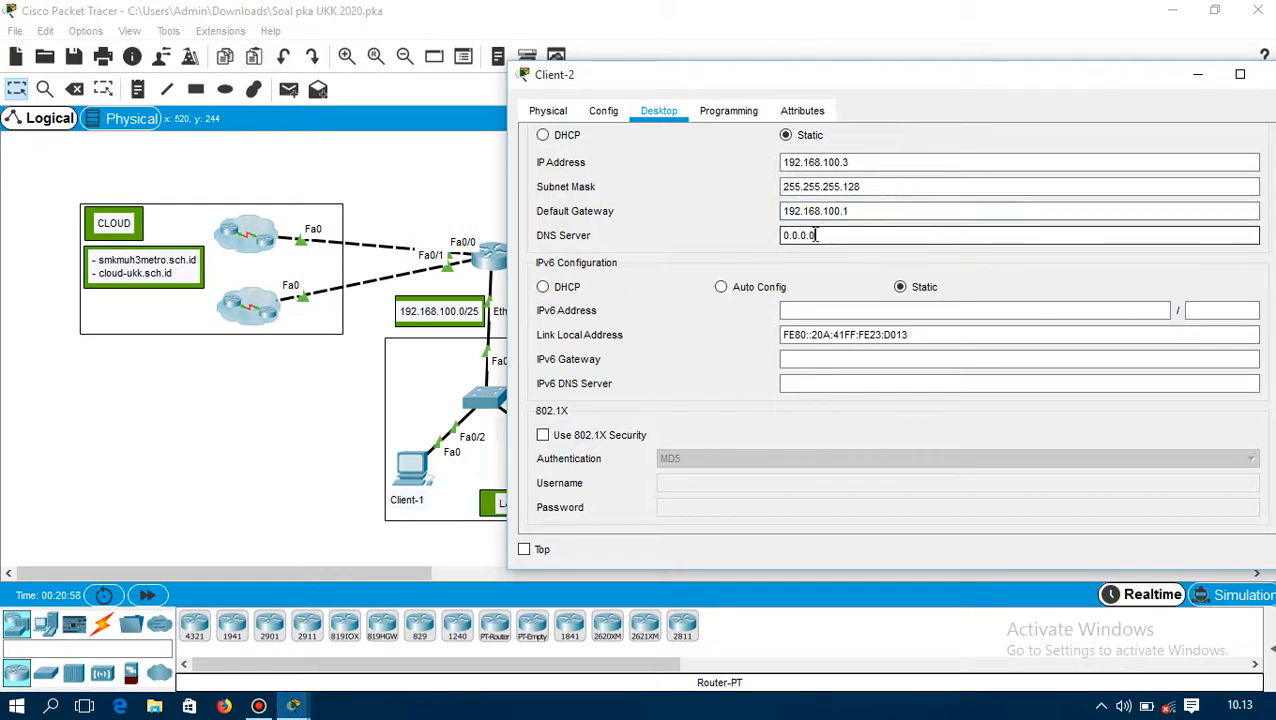
drag(814, 234, 722, 233)
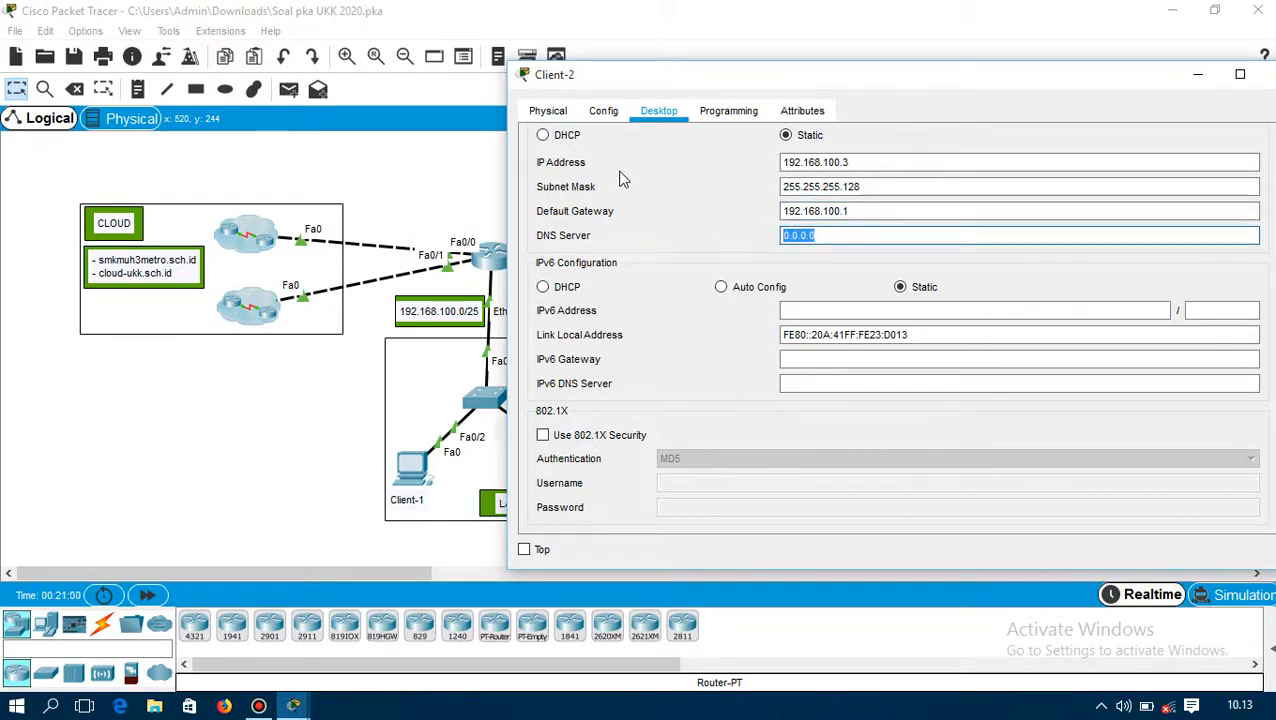
text(202.134.0)
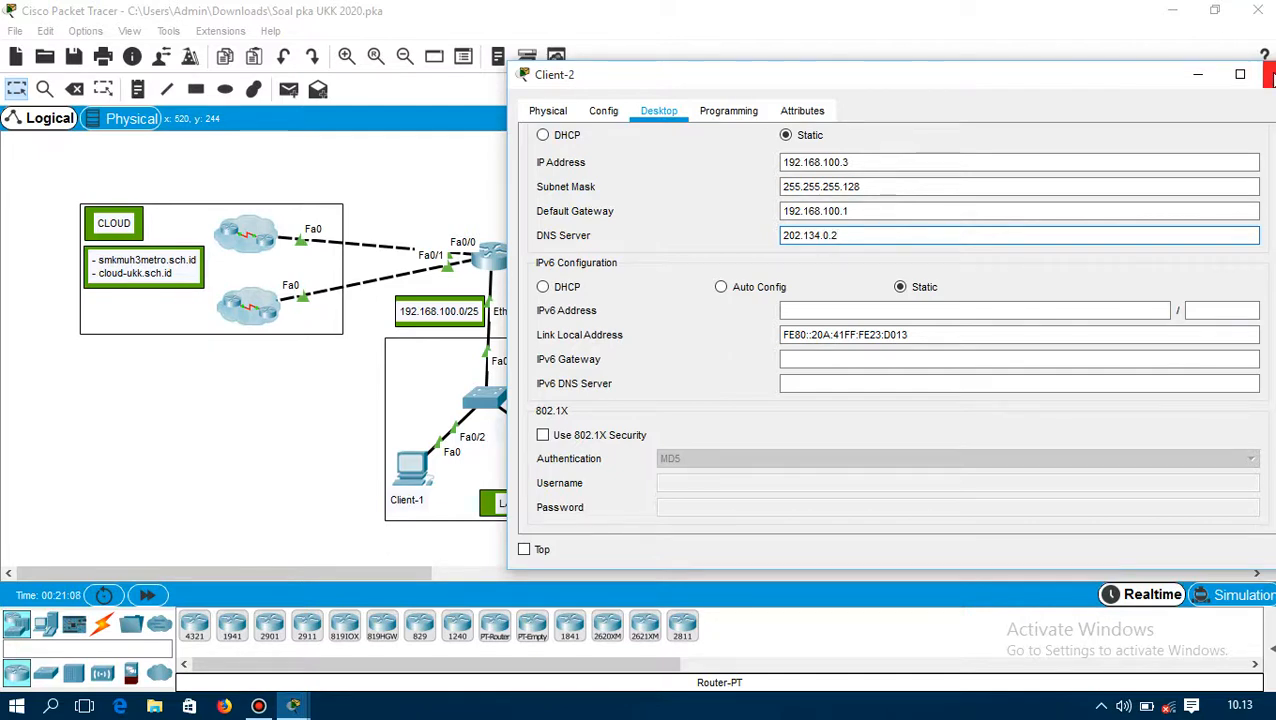
click(1267, 78)
Read the activity instructions for the client configuration, the Android and Laptop DHCP connection, and the tests
mouse_move(293, 708)
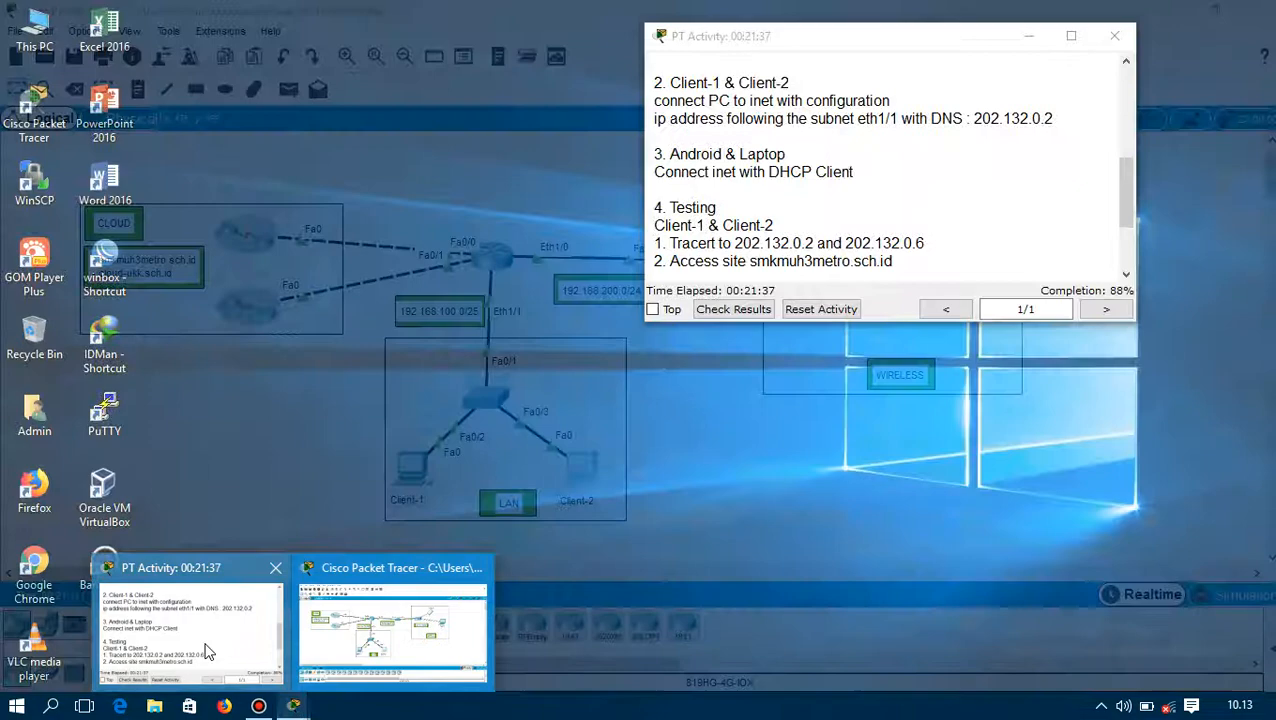
click(190, 628)
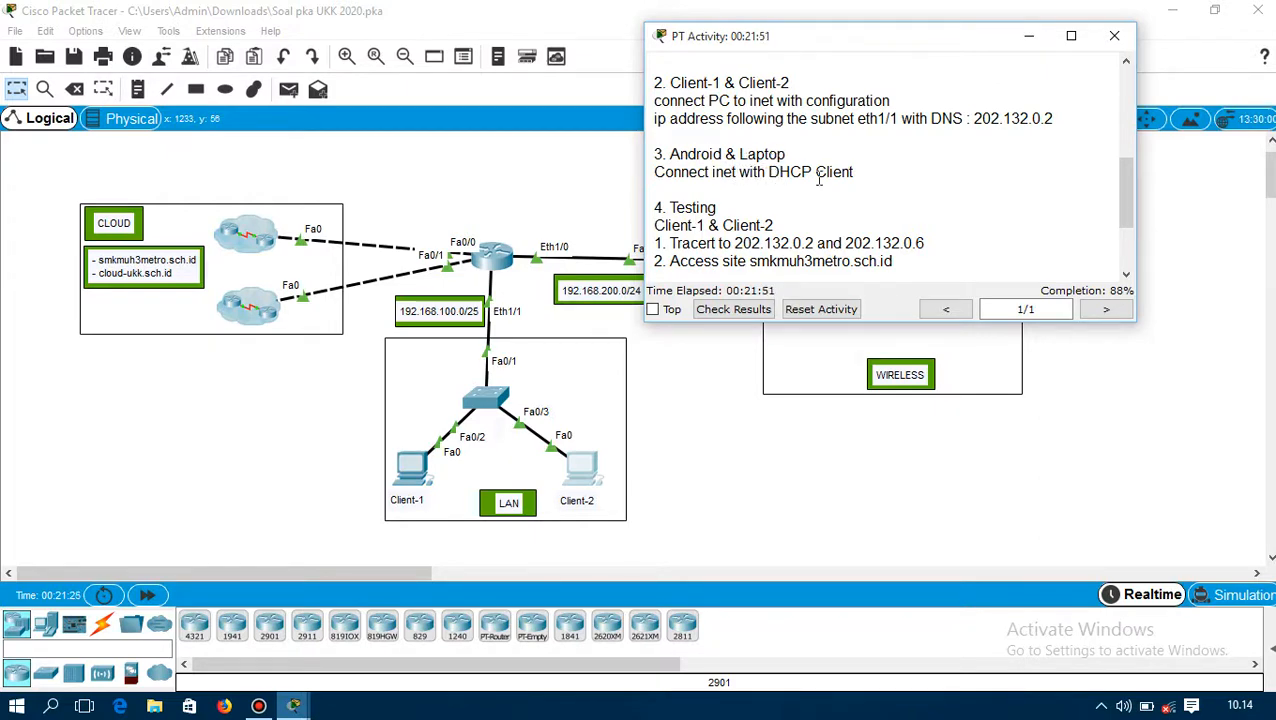
drag(803, 42, 827, 372)
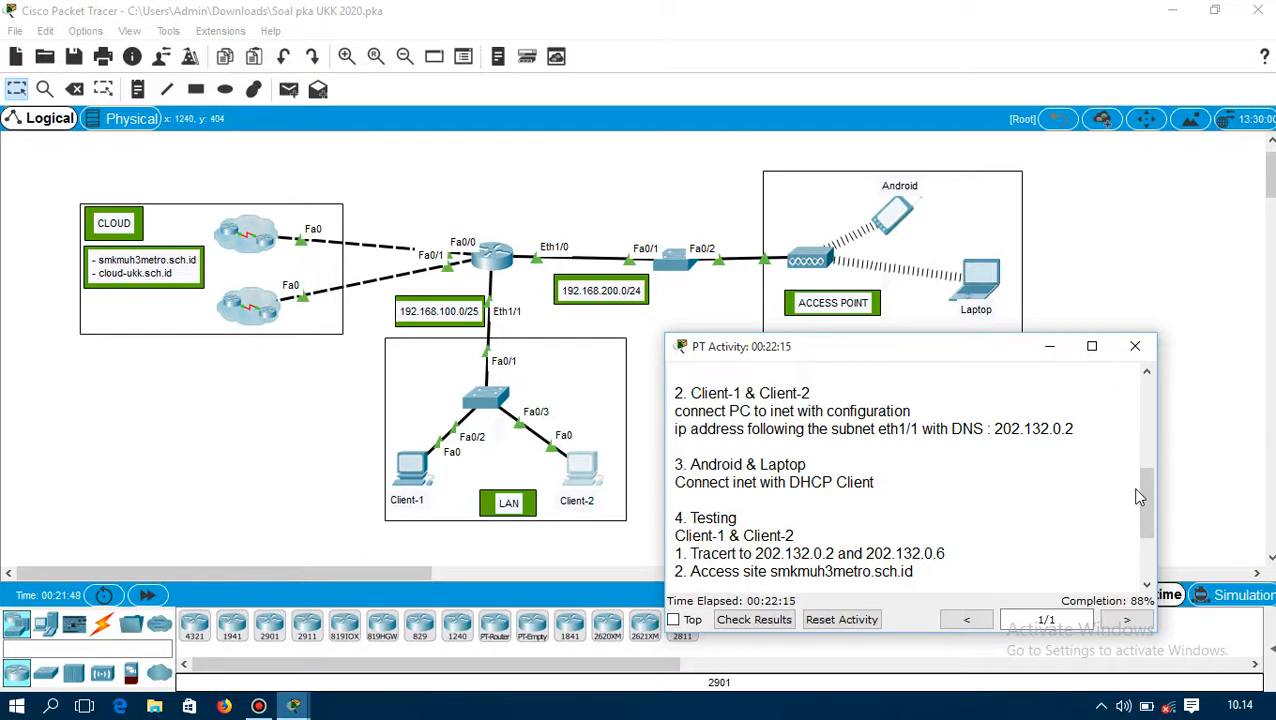
drag(1146, 533, 1140, 547)
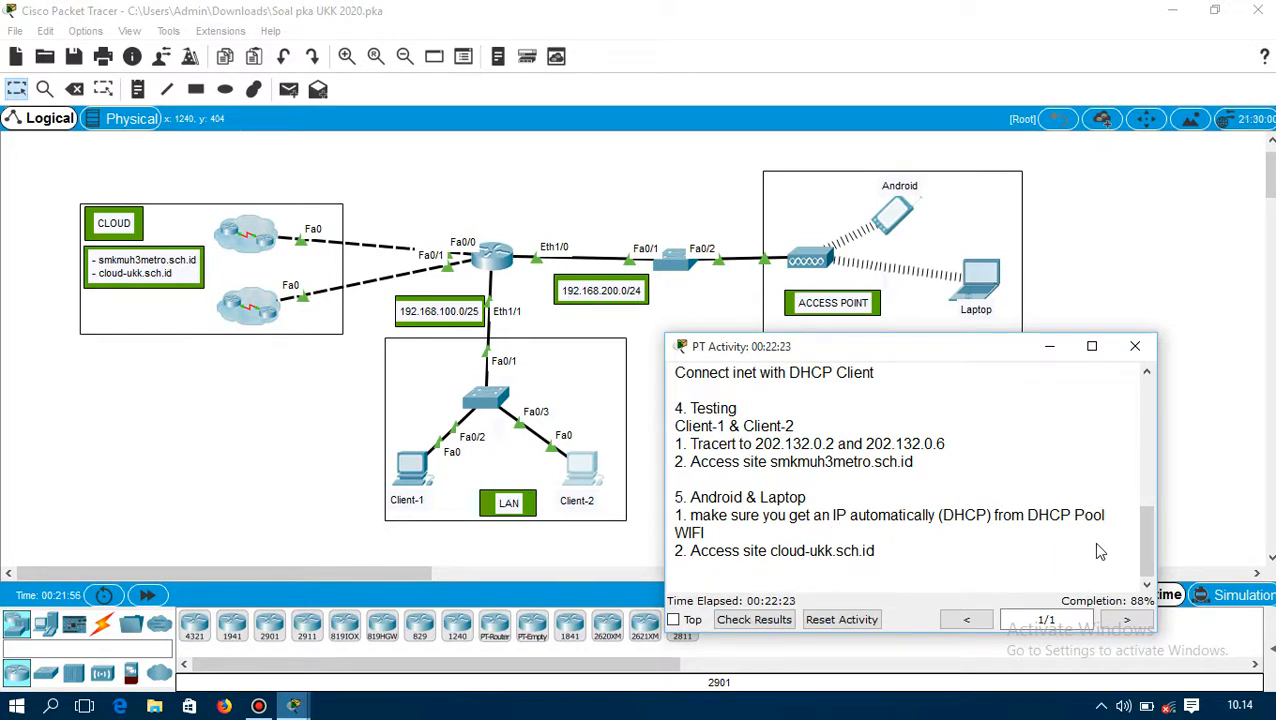
drag(1150, 537, 1150, 482)
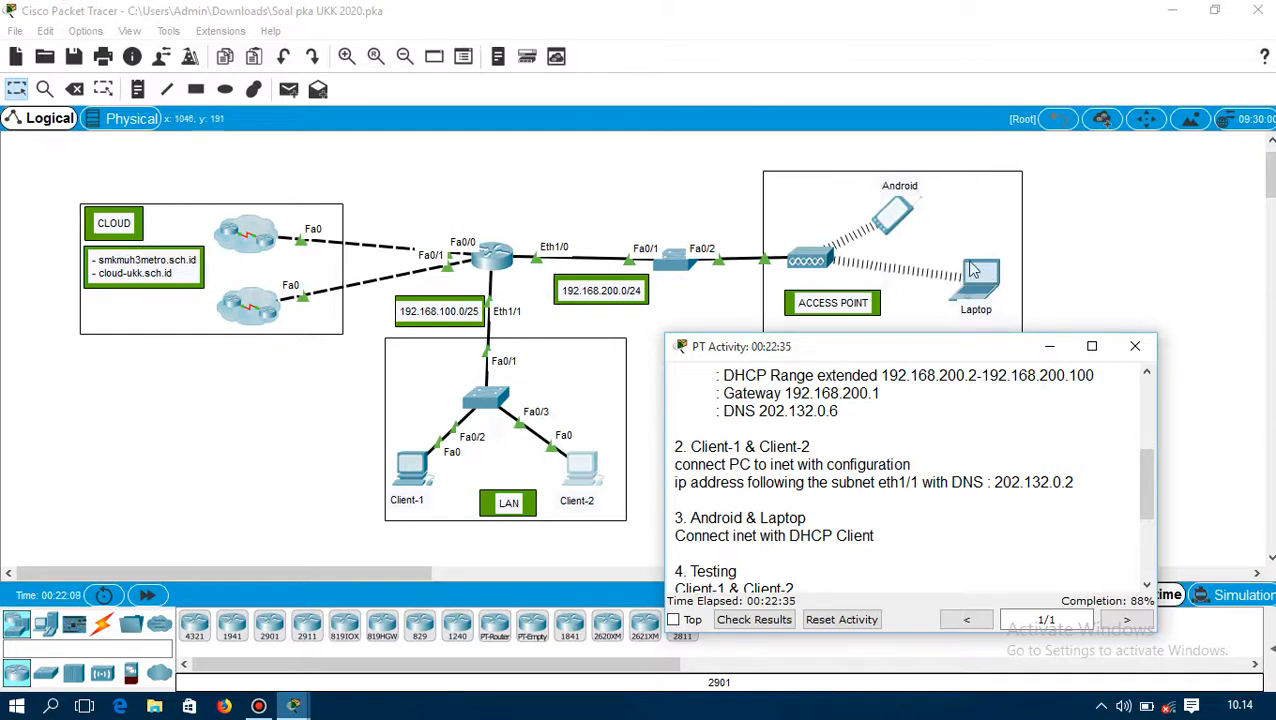
Set the Android smartphone's wireless IP configuration to DHCP and close its window
click(905, 225)
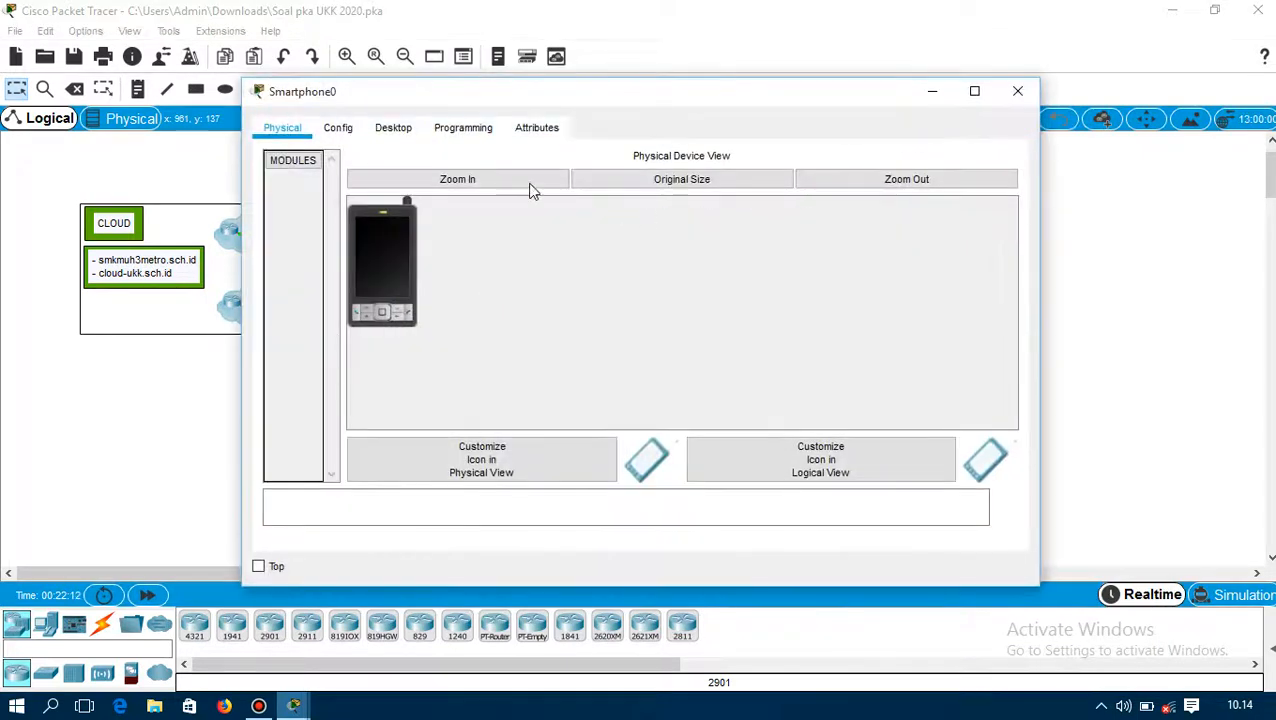
click(397, 124)
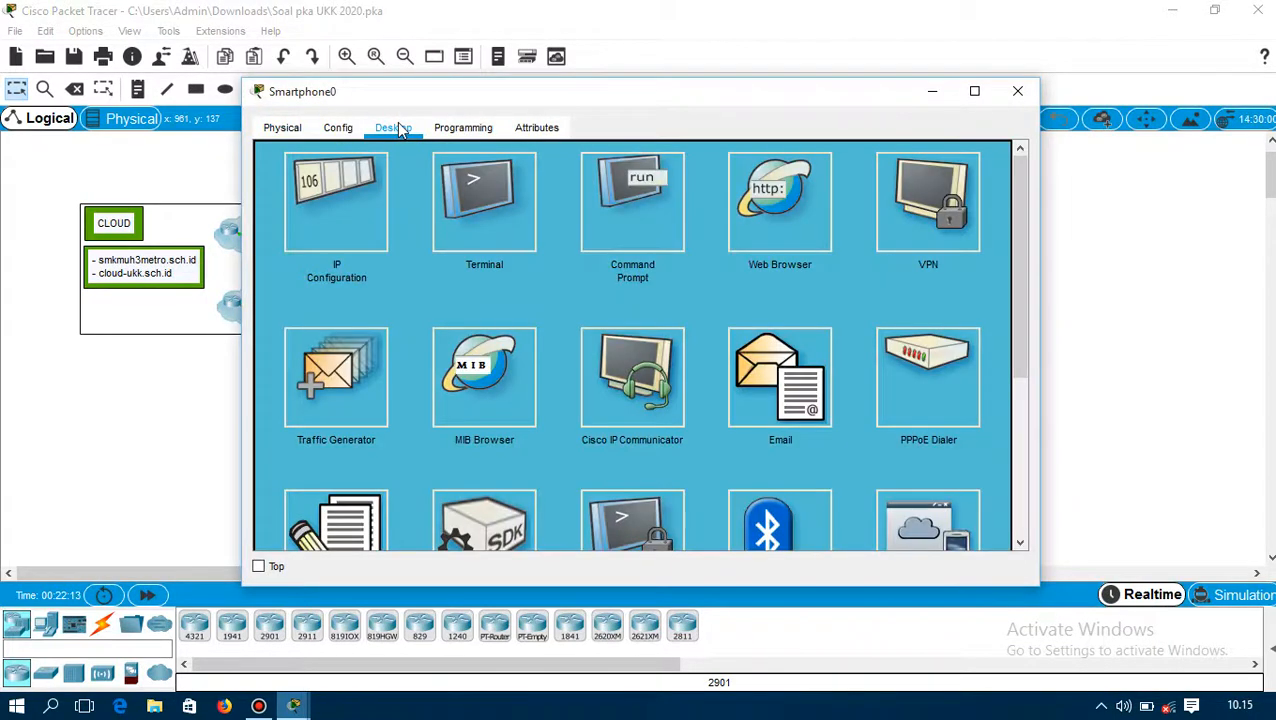
click(350, 200)
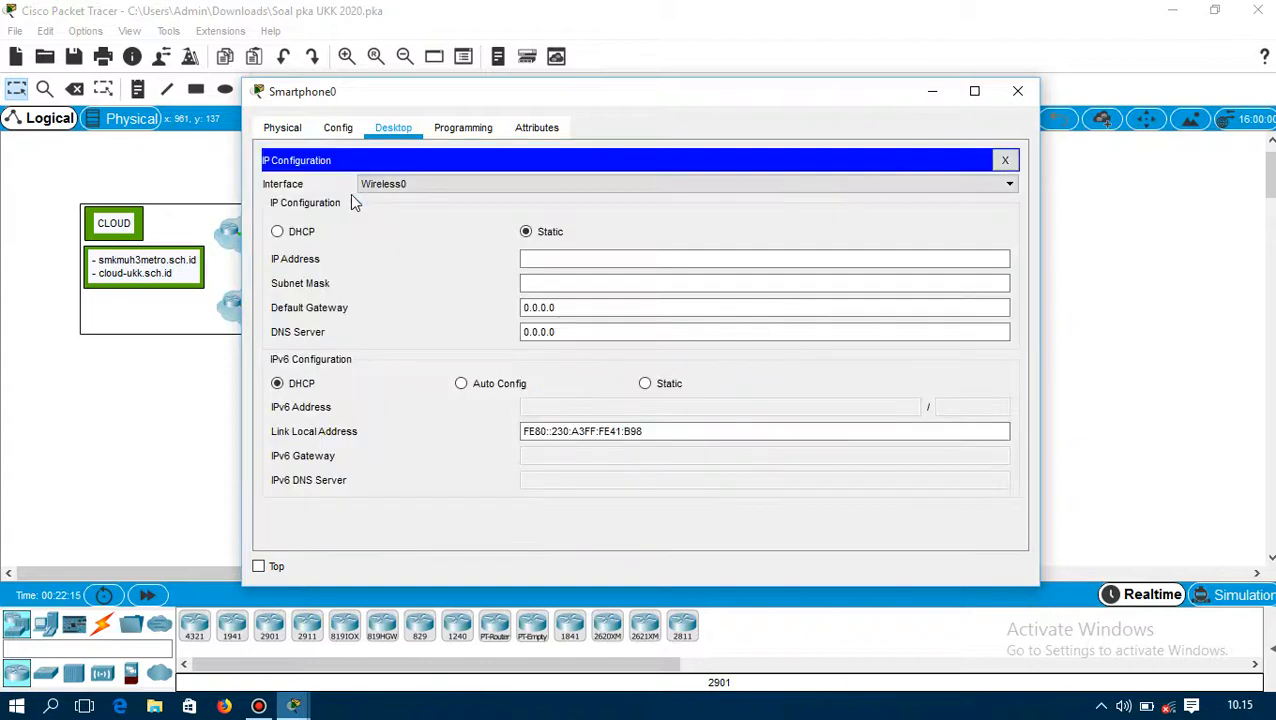
click(278, 232)
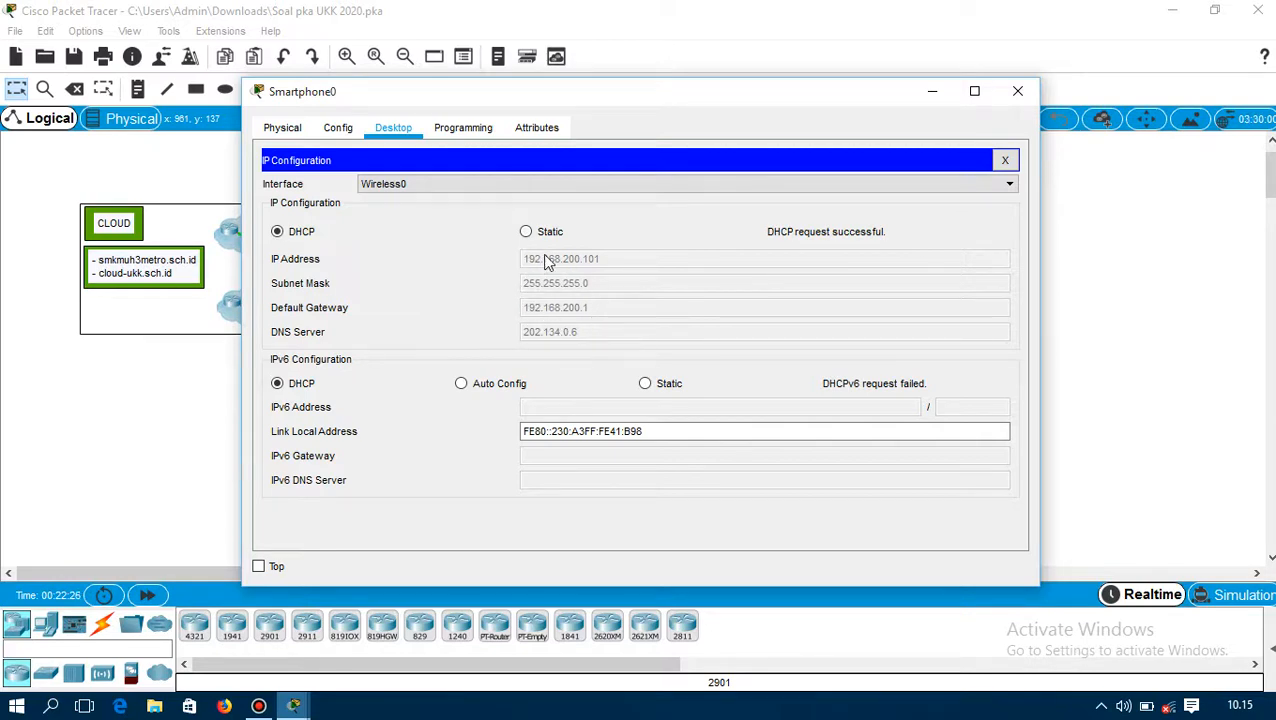
click(1013, 92)
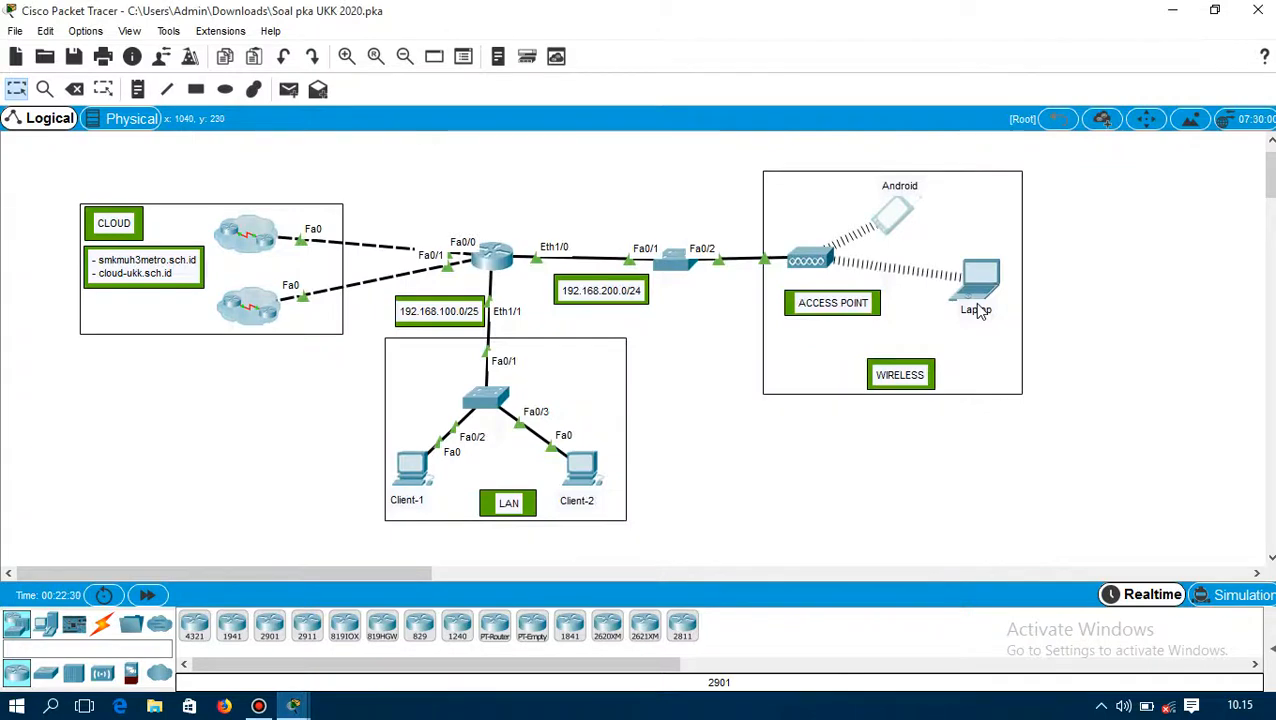
Set the Laptop's wireless IP configuration to DHCP and close its window
click(977, 310)
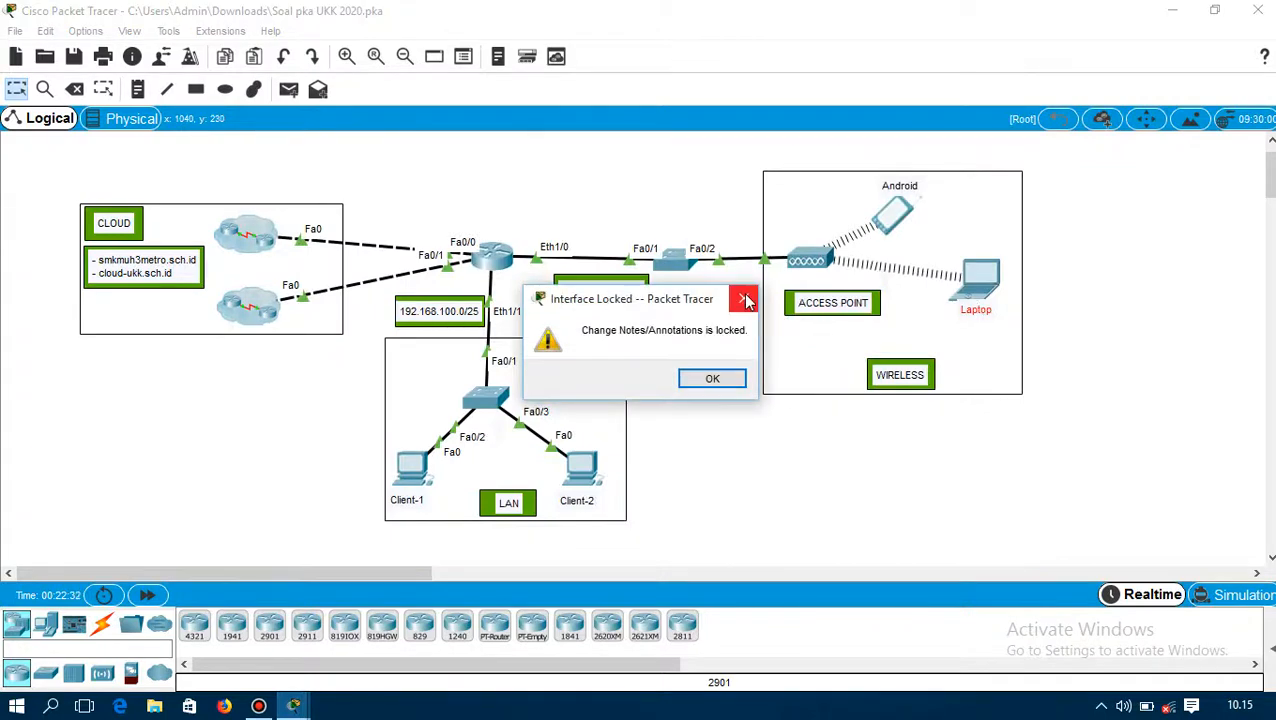
click(745, 300)
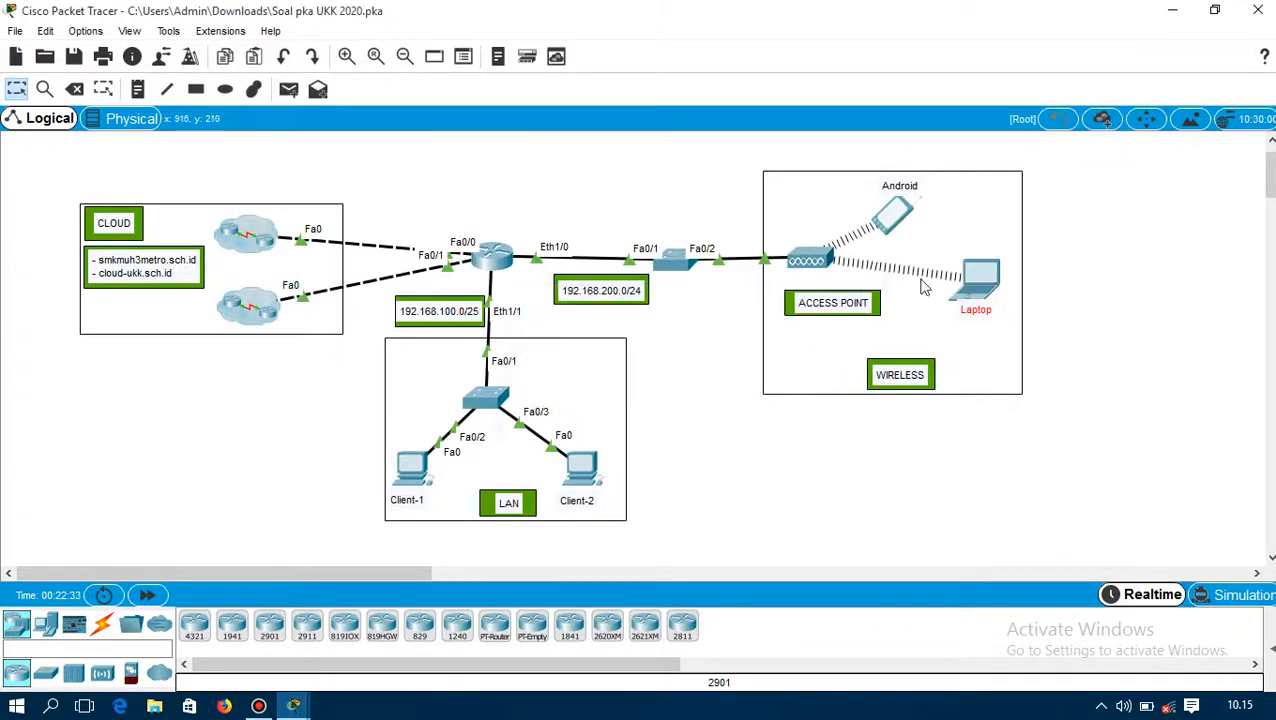
click(983, 278)
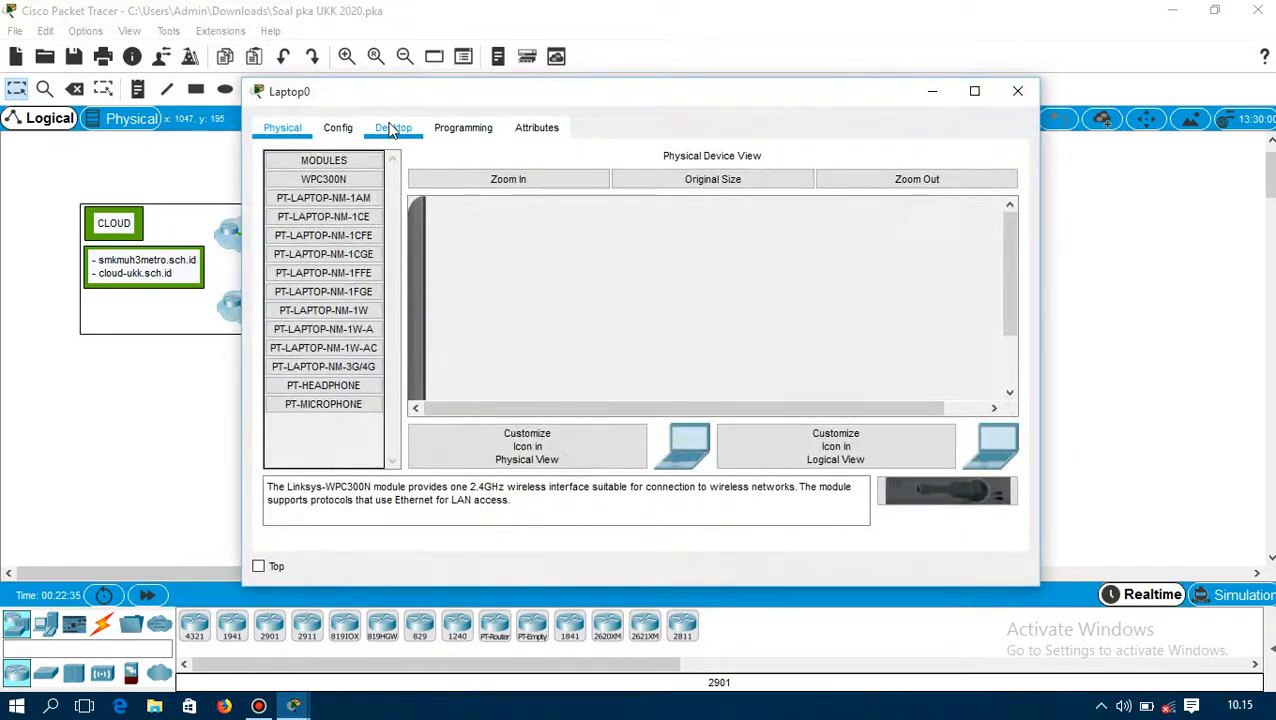
click(392, 130)
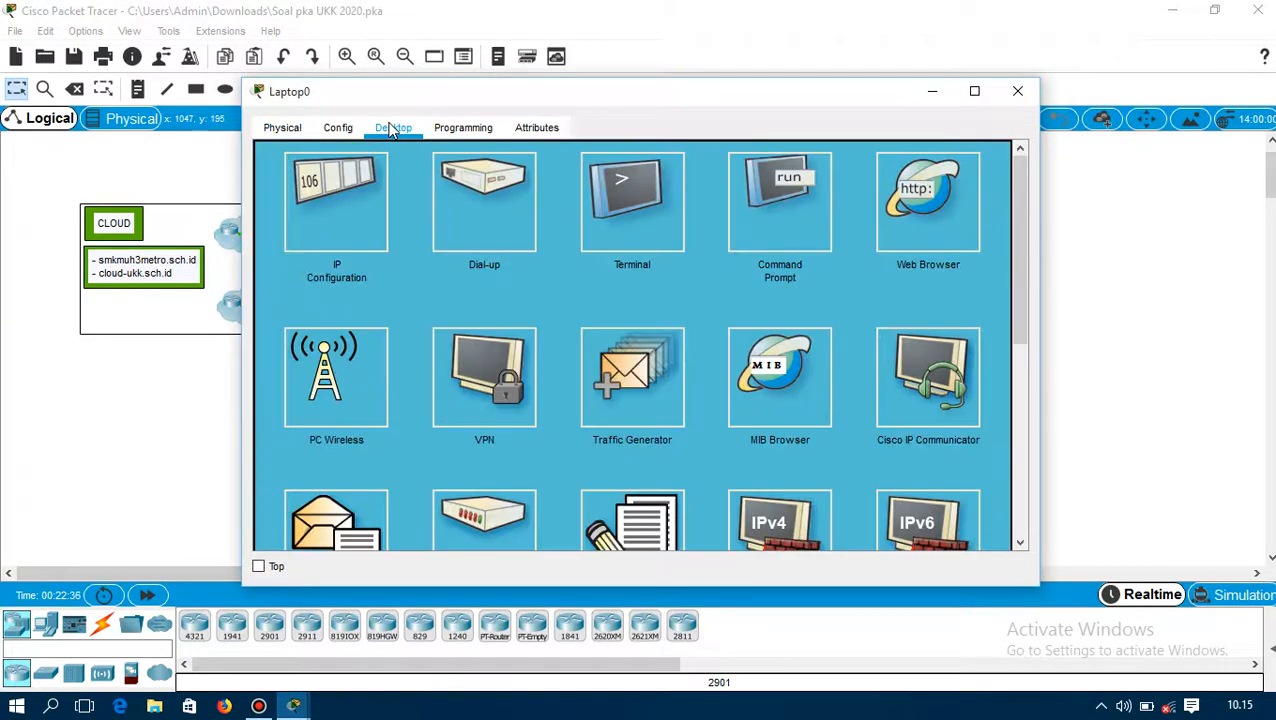
click(362, 207)
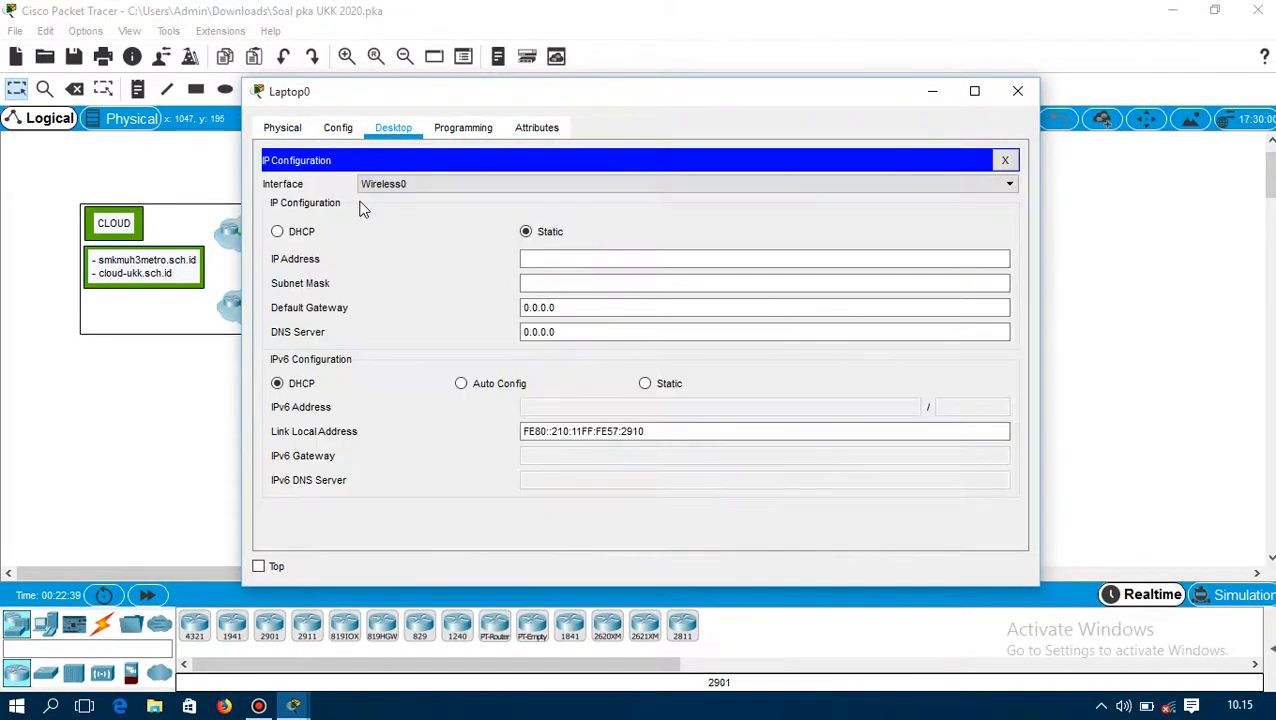
click(278, 232)
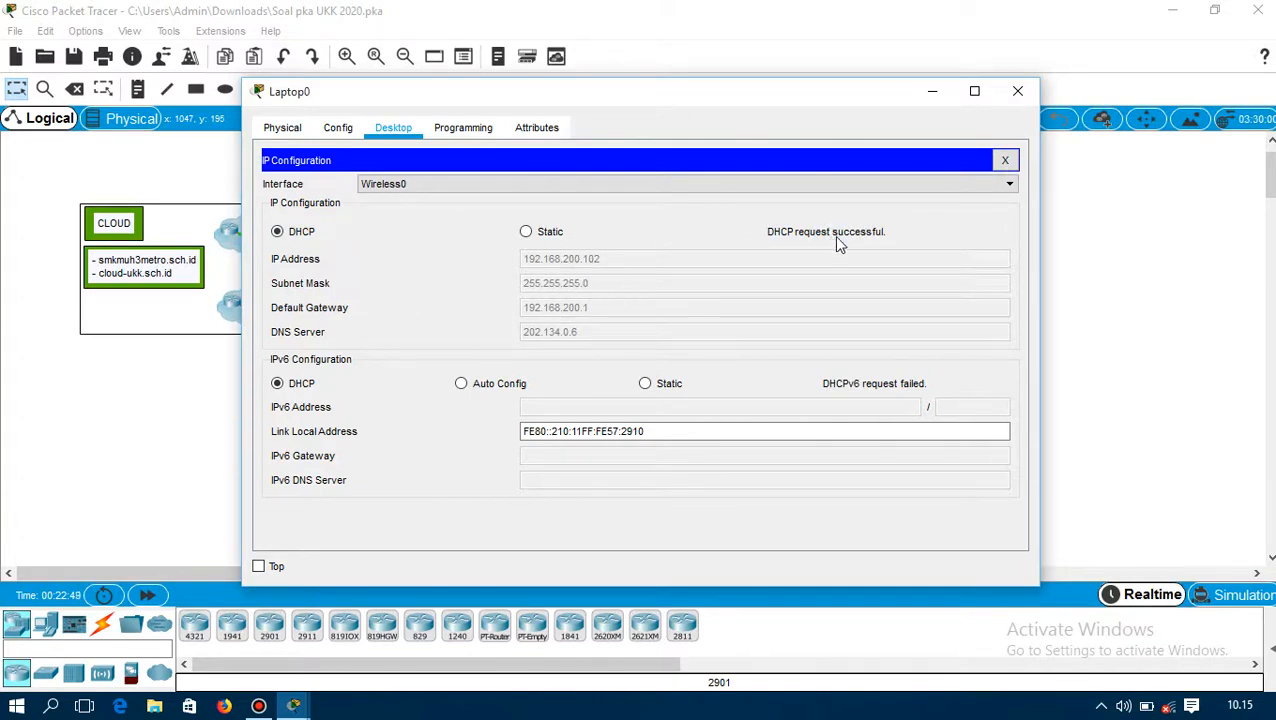
click(1018, 91)
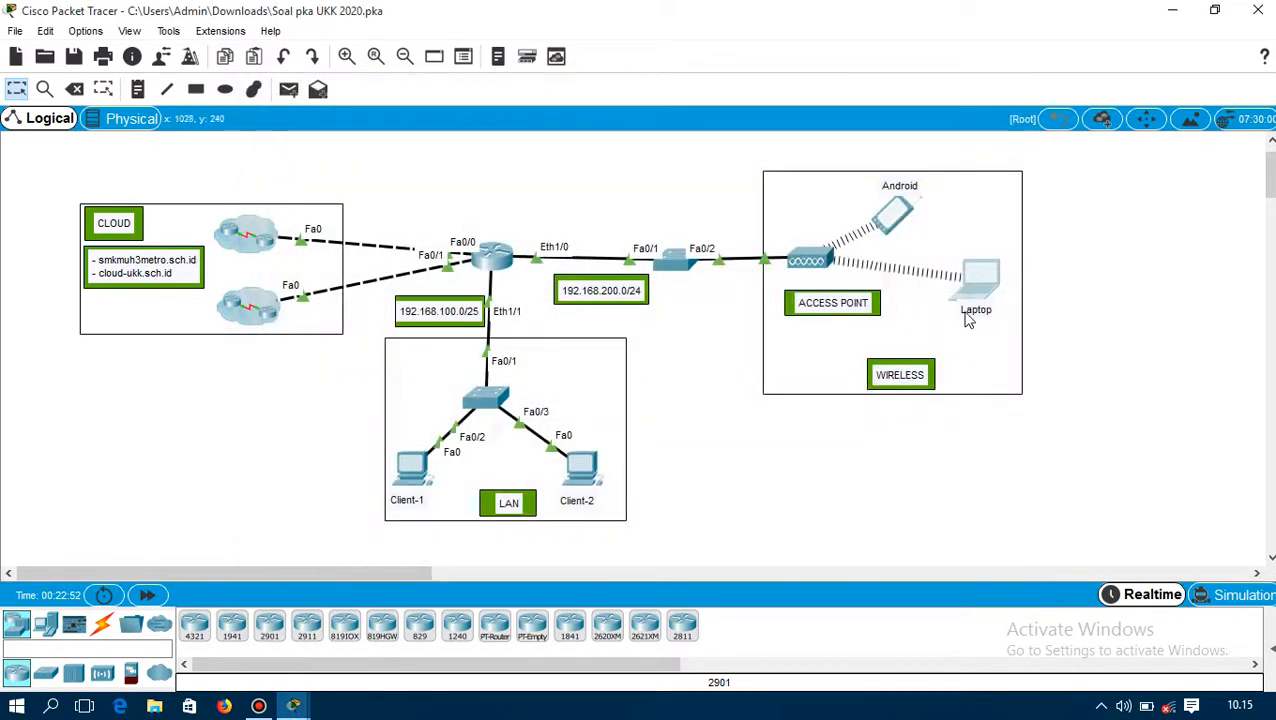
click(977, 347)
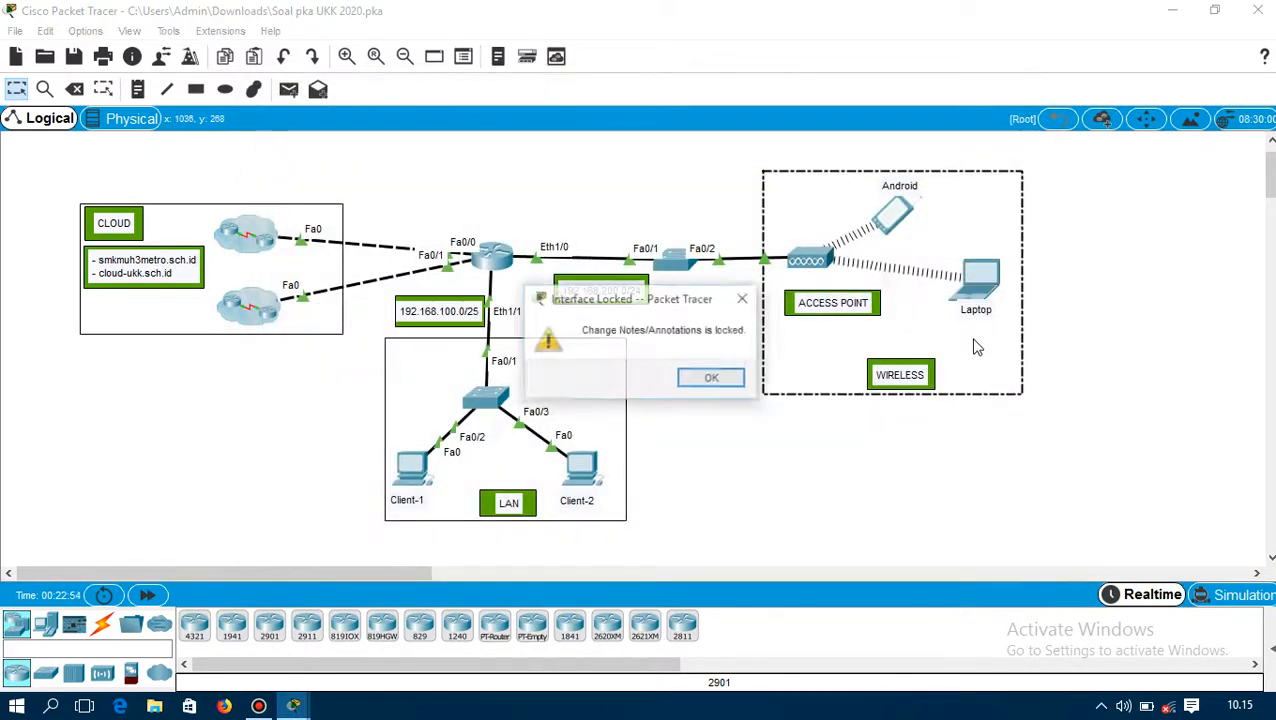
click(694, 380)
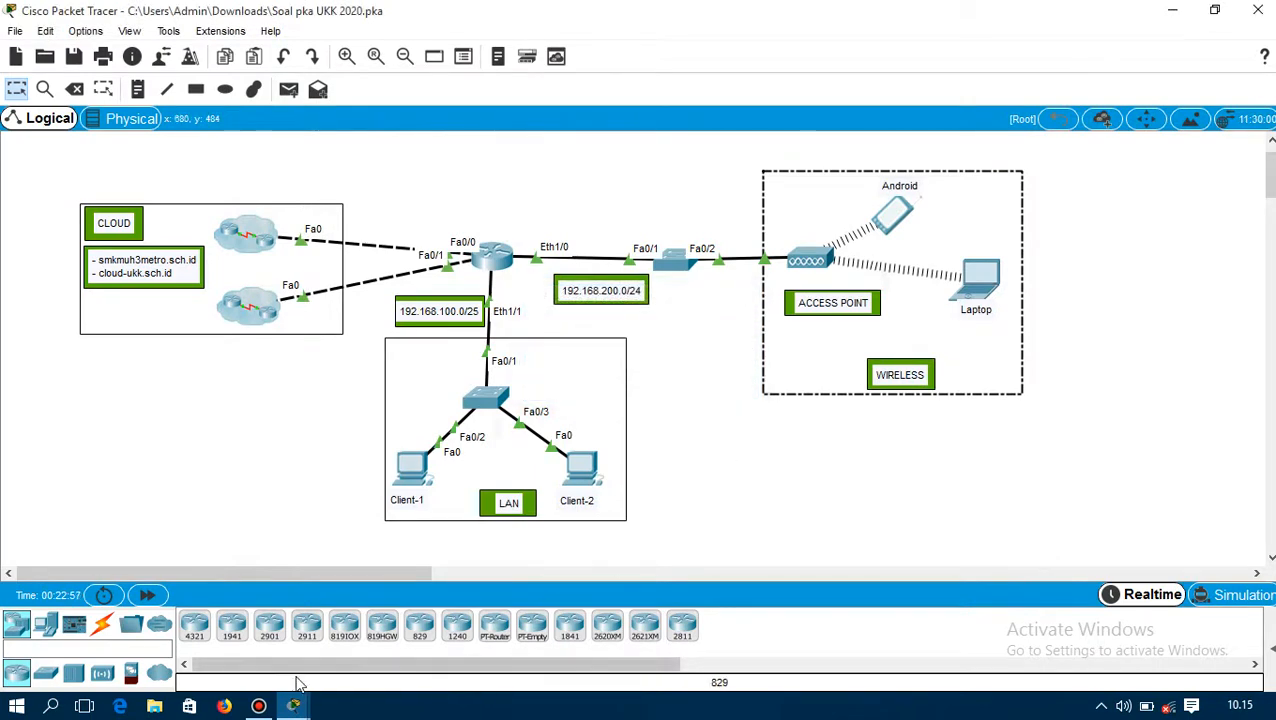
Bring up the activity instructions and read the testing tasks for Client-1 and Client-2
mouse_move(293, 706)
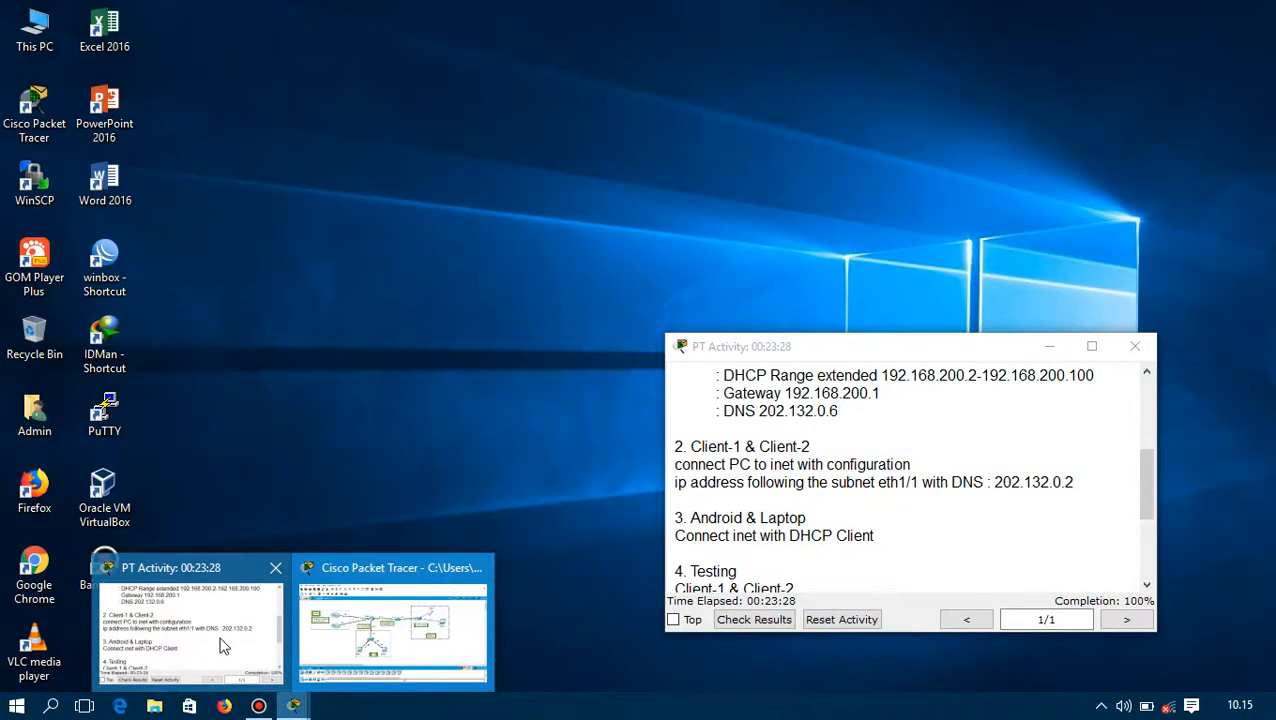
click(222, 646)
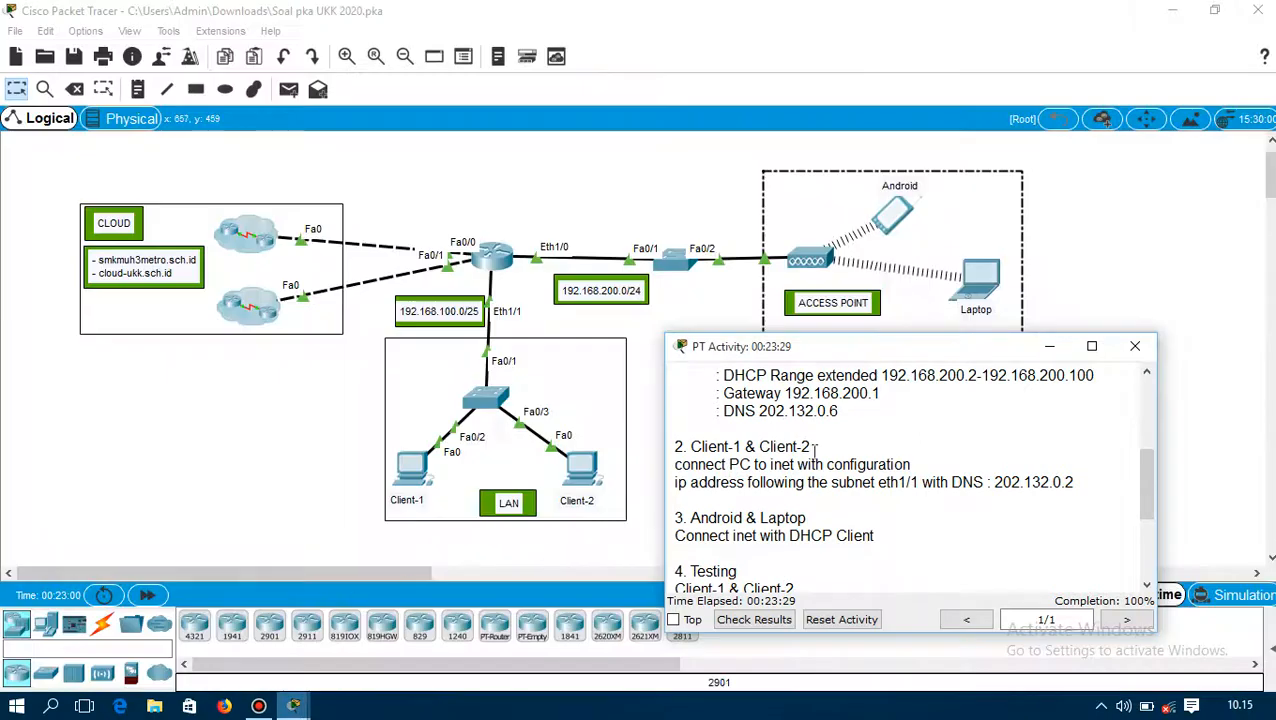
drag(983, 350, 1053, 119)
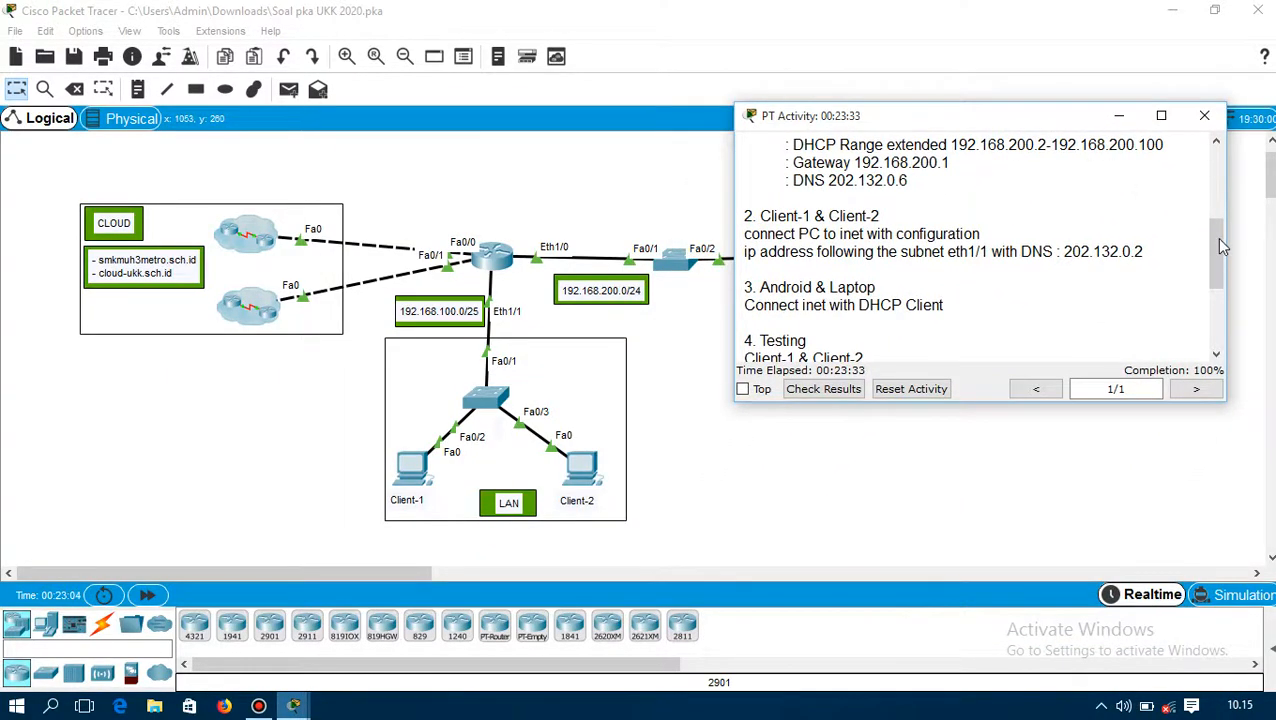
drag(1220, 240, 1220, 281)
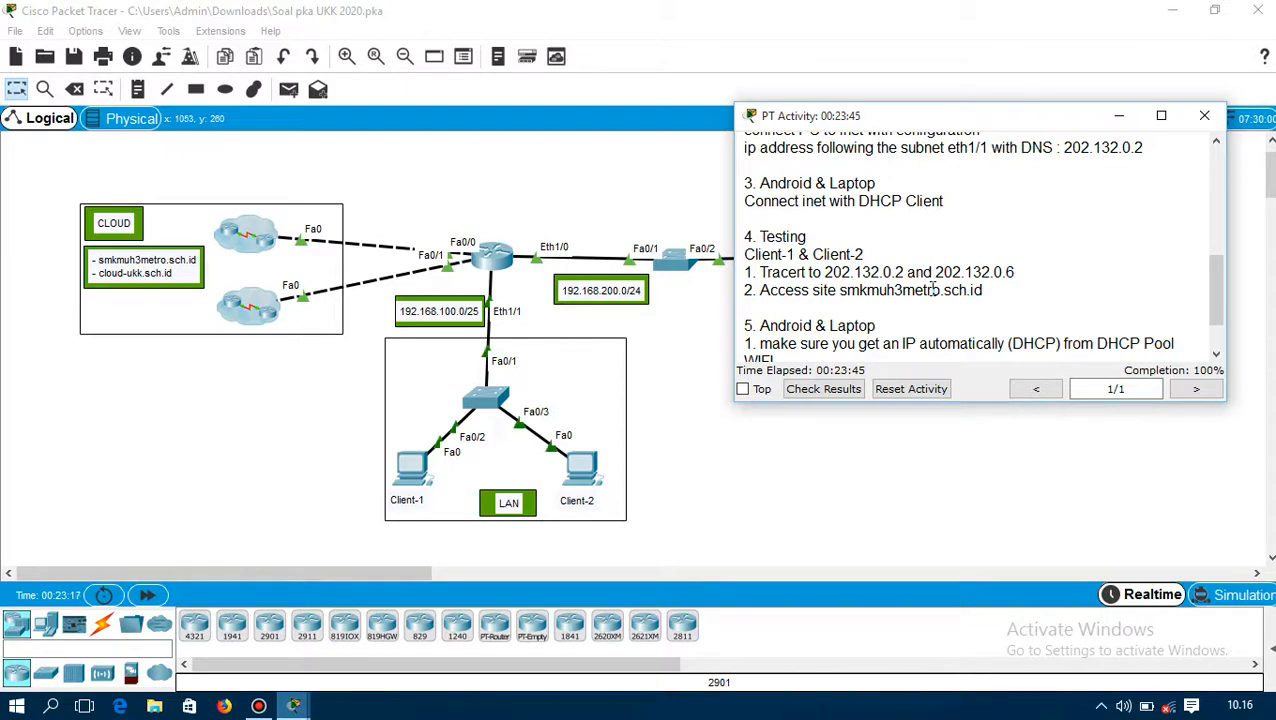
Open the Windows Command Prompt through the Run dialog with cmd and reposition its window over the topology
click(20, 708)
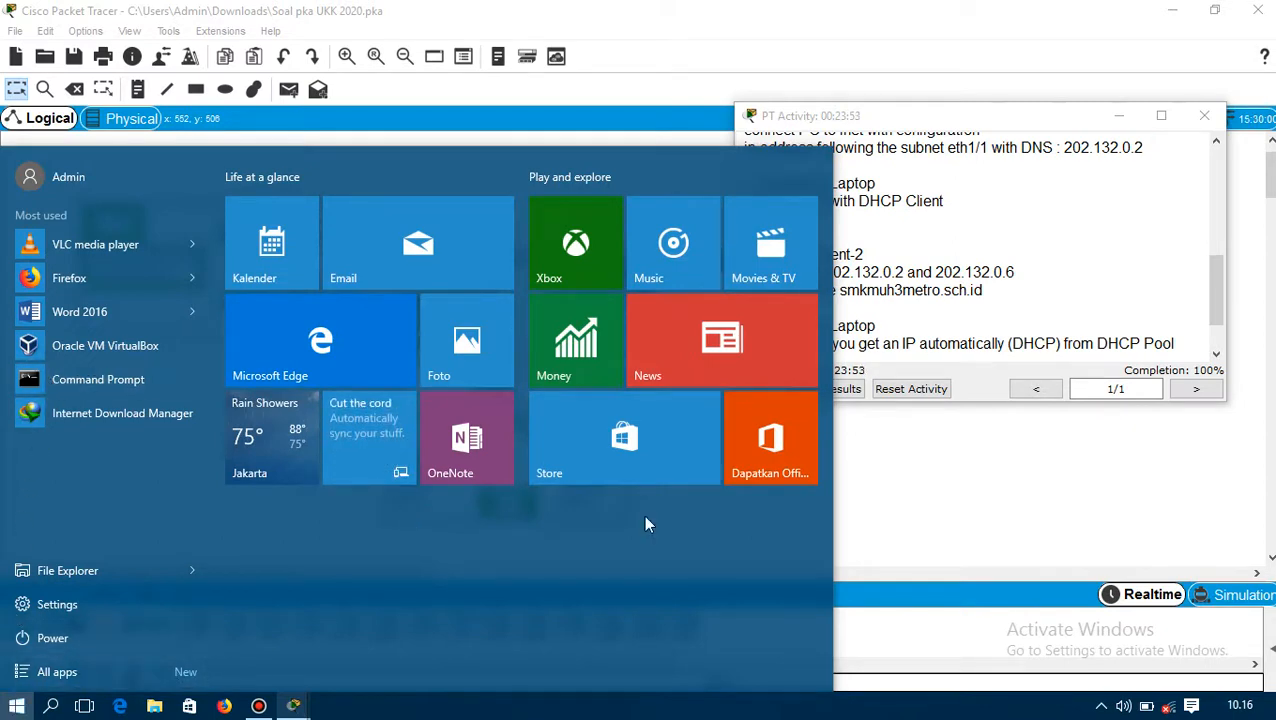
click(938, 511)
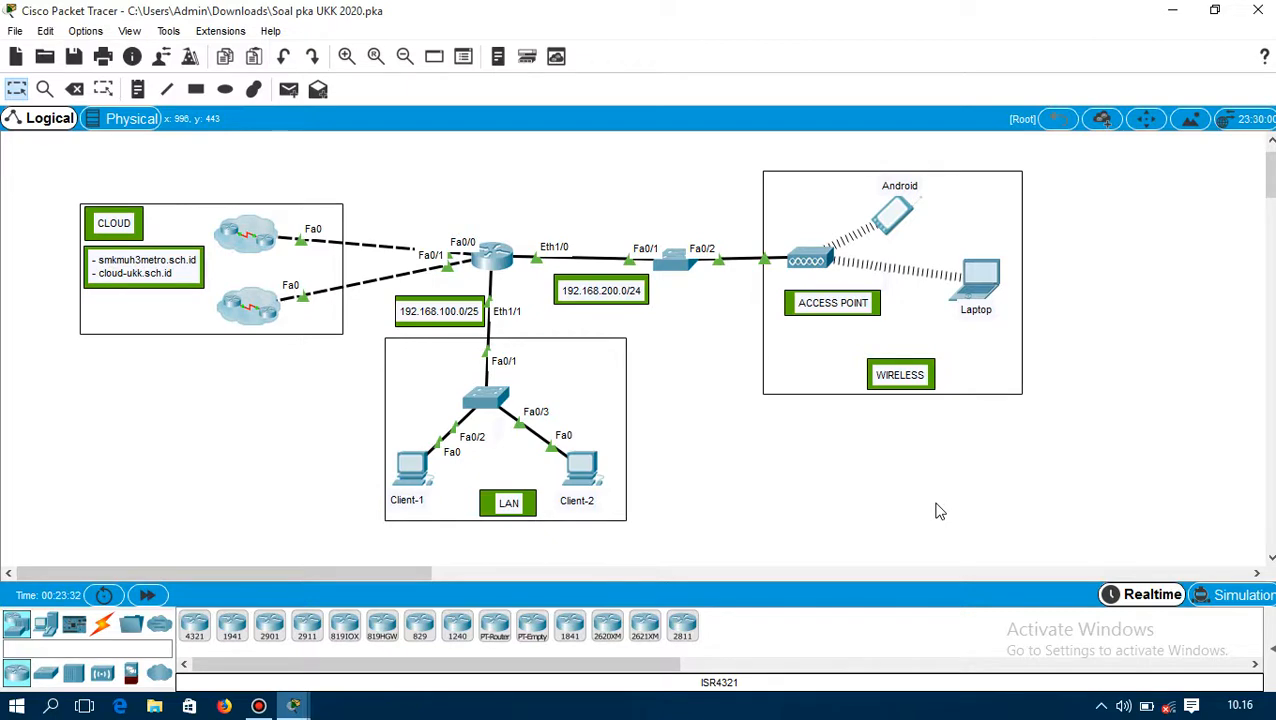
key(super+r)
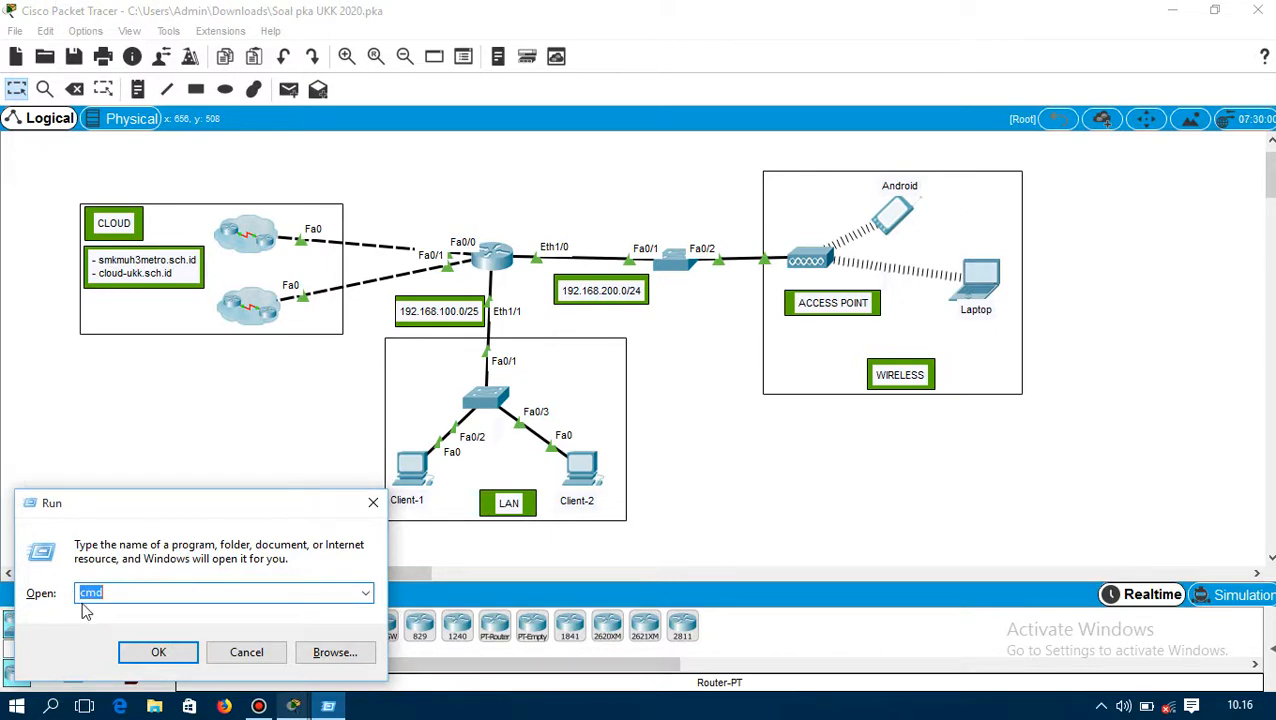
click(156, 660)
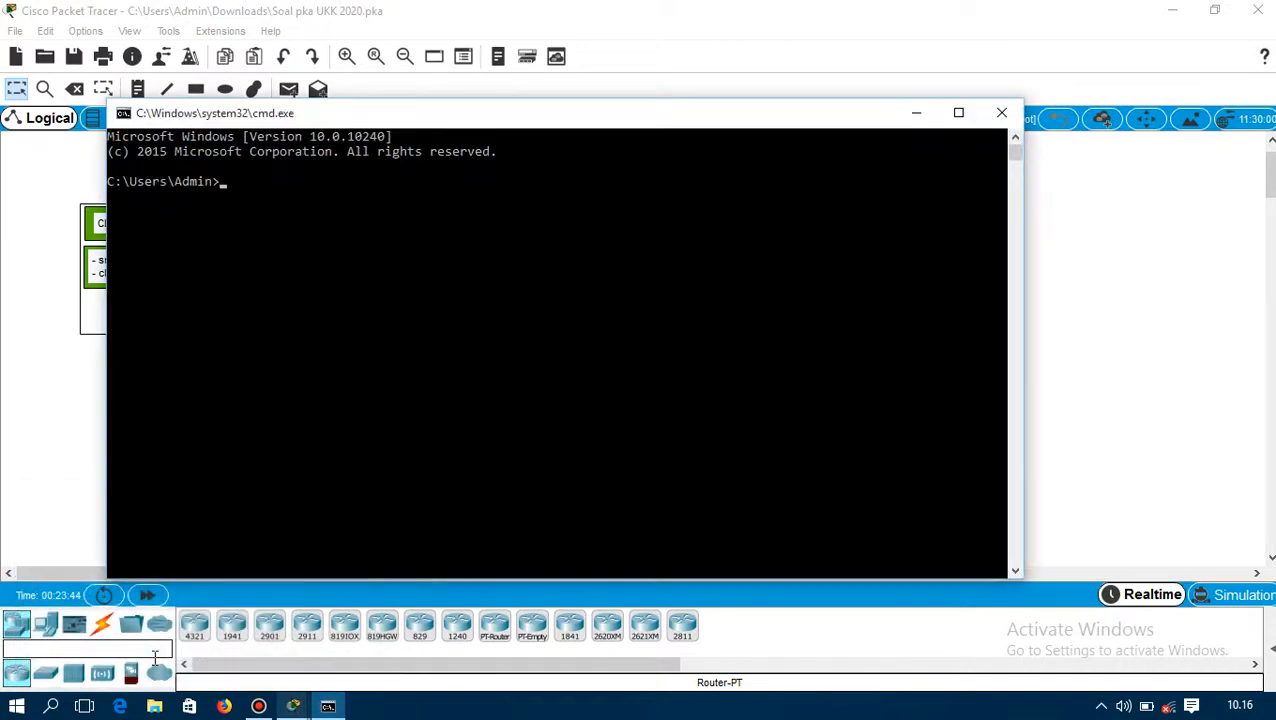
drag(471, 122, 384, 90)
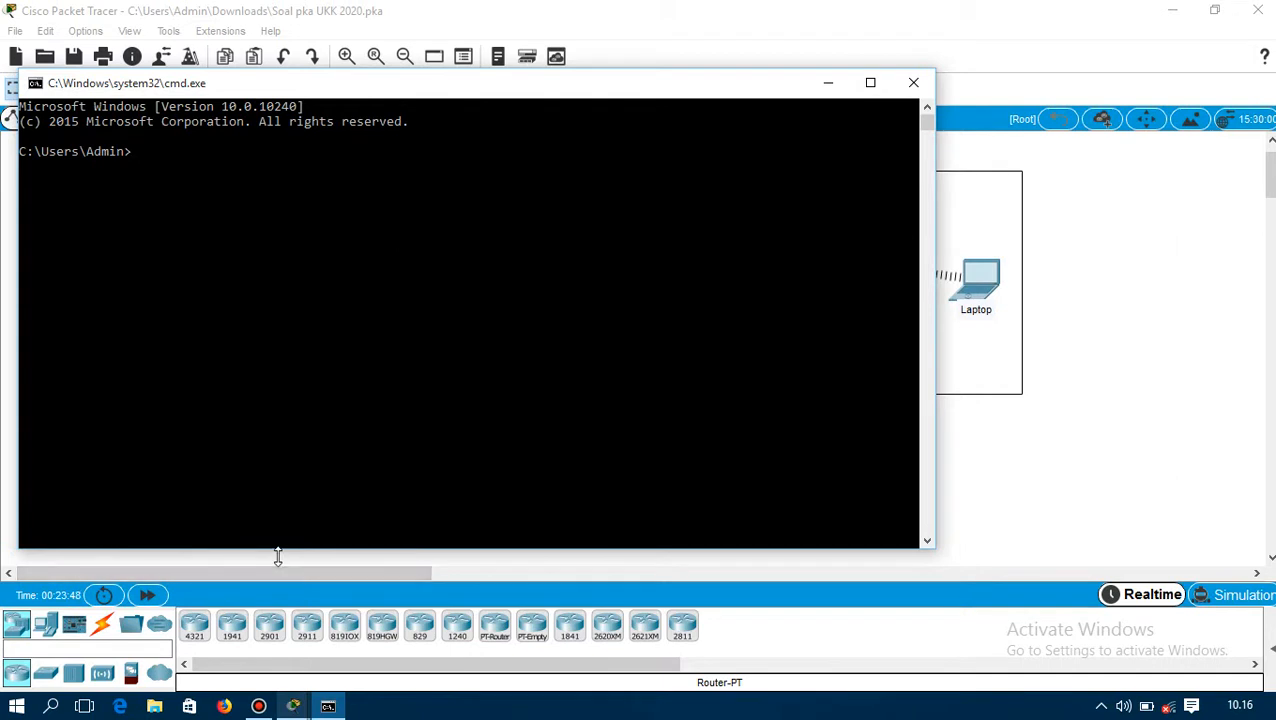
Begin a tracert command in the Command Prompt and place the activity instructions beside it so the test addresses are readable
text(tracert)
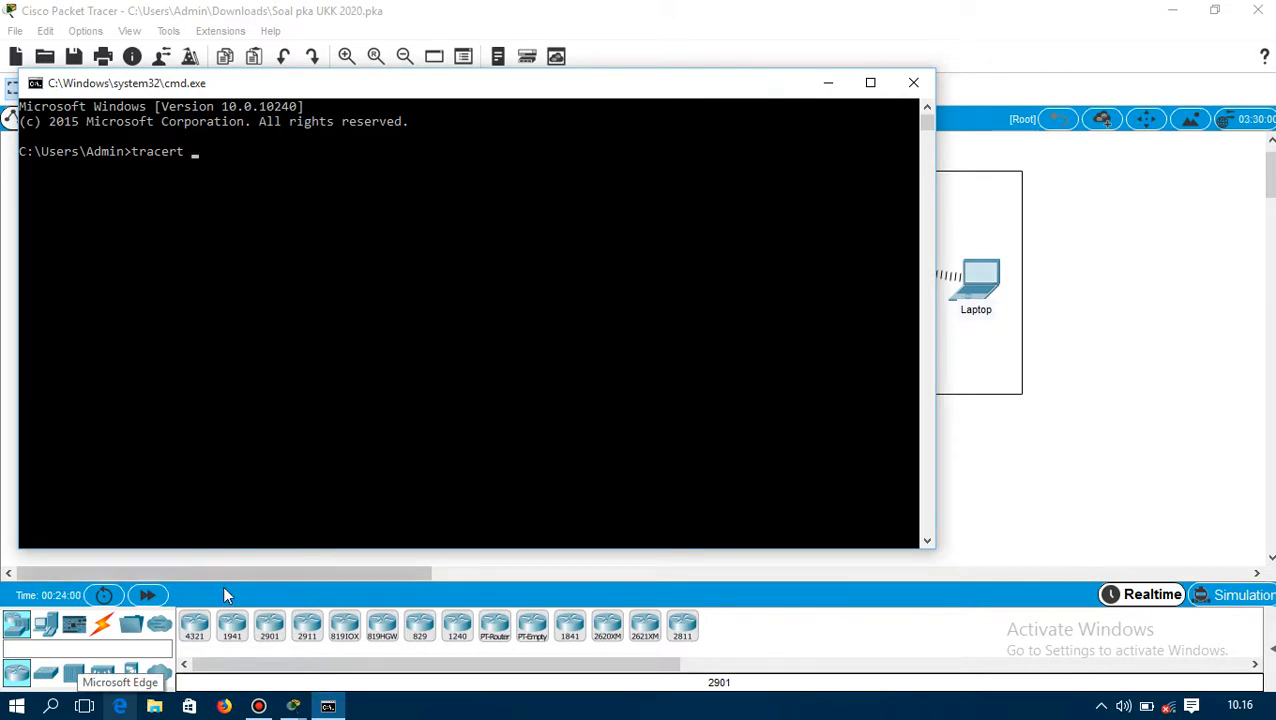
mouse_move(328, 706)
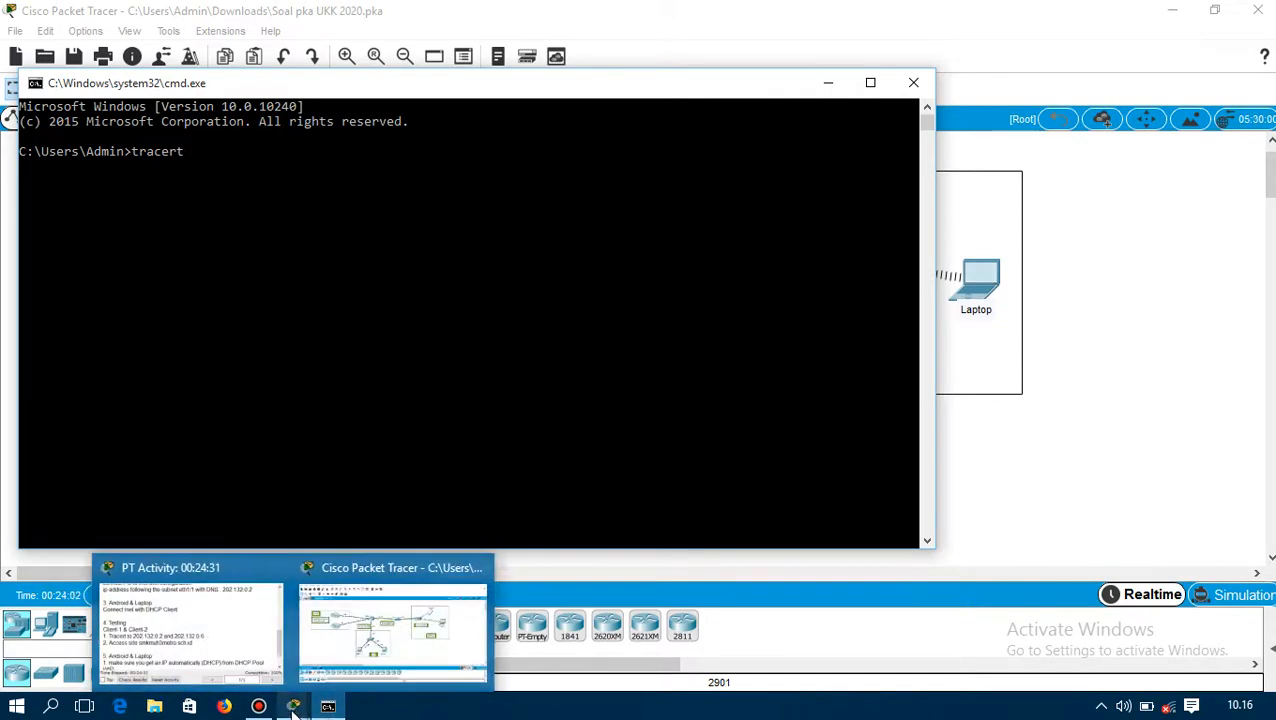
click(220, 652)
click(603, 268)
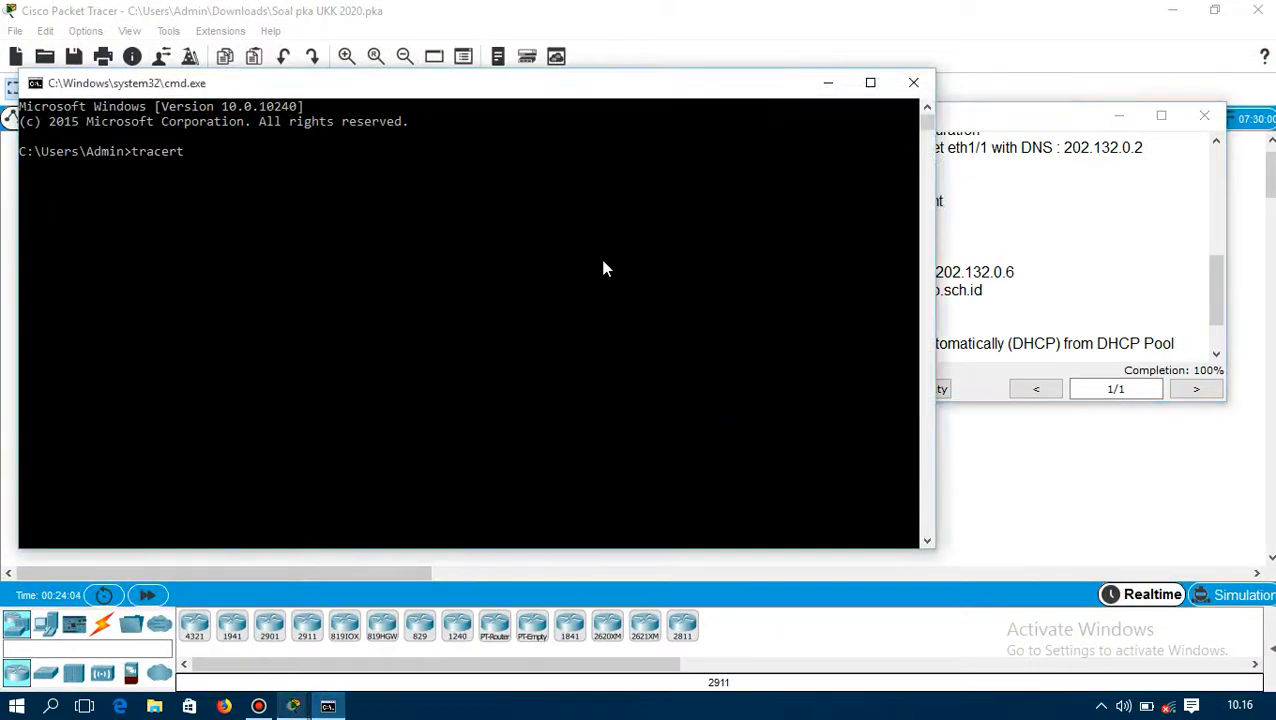
drag(1049, 120, 1275, 107)
click(785, 302)
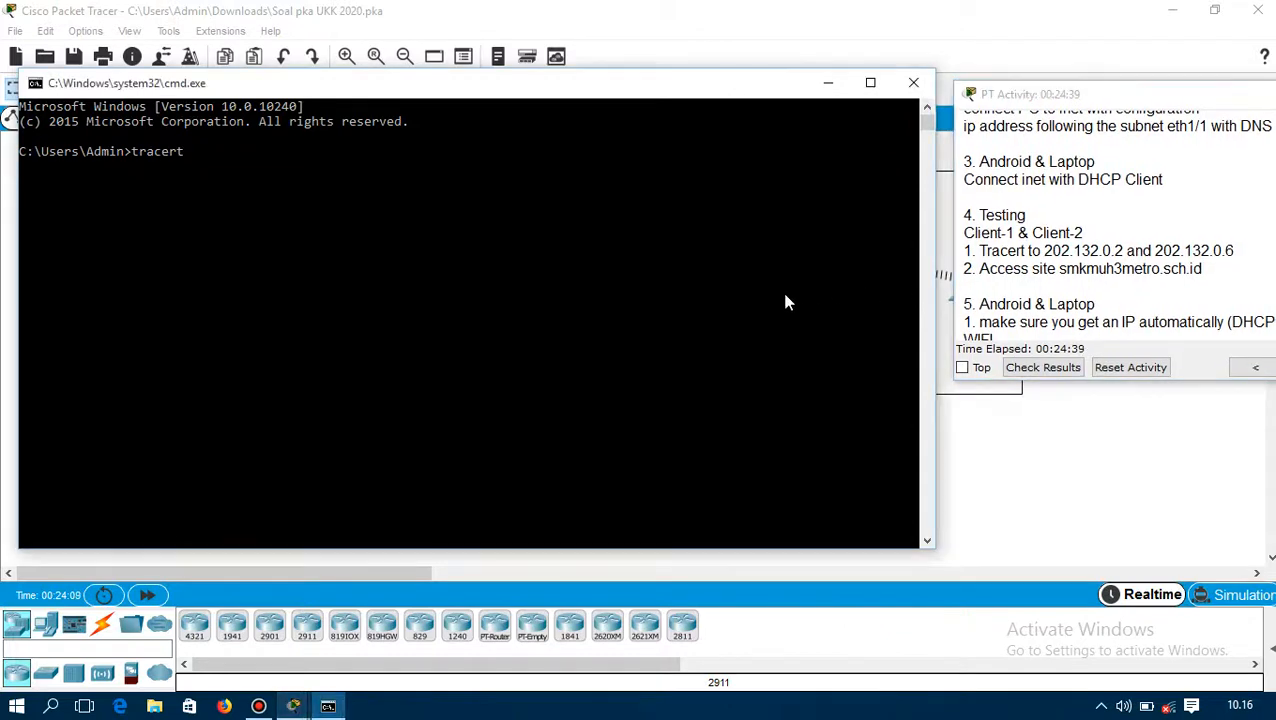
Complete the tracert command with the address 202.134.0.2 and run it
click(135, 211)
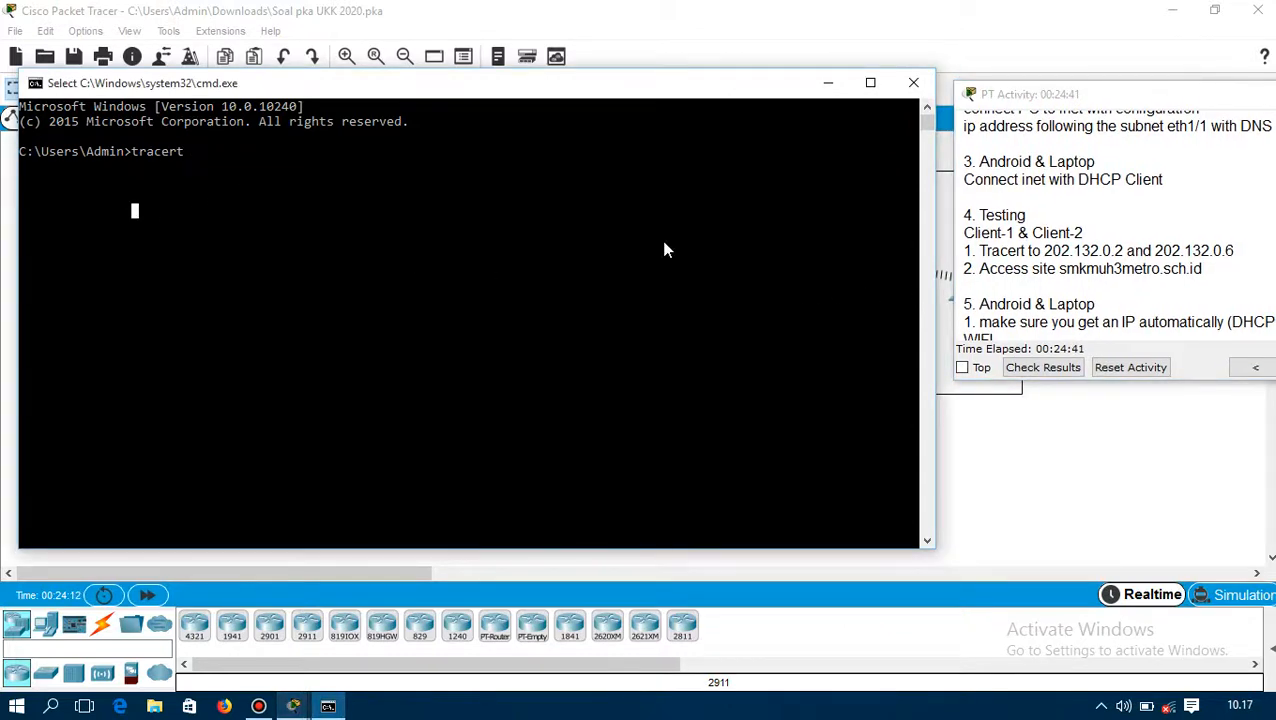
drag(1043, 251, 1125, 251)
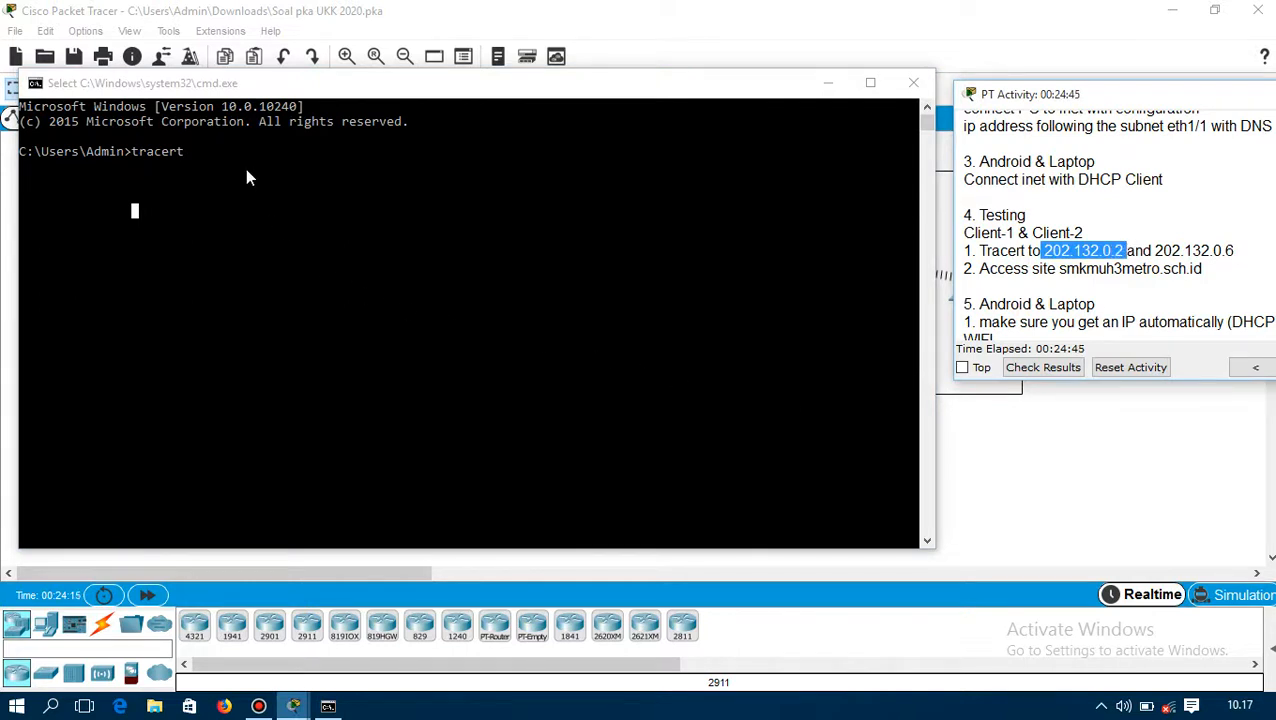
click(237, 157)
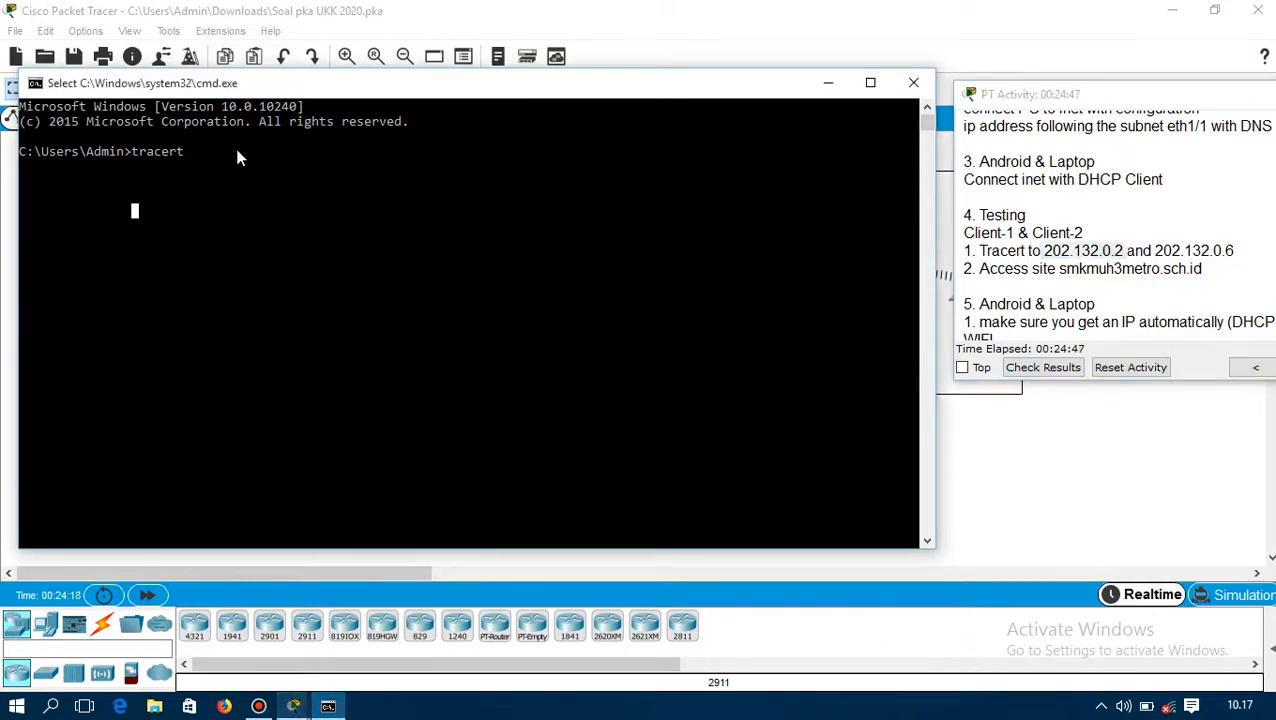
text(202)
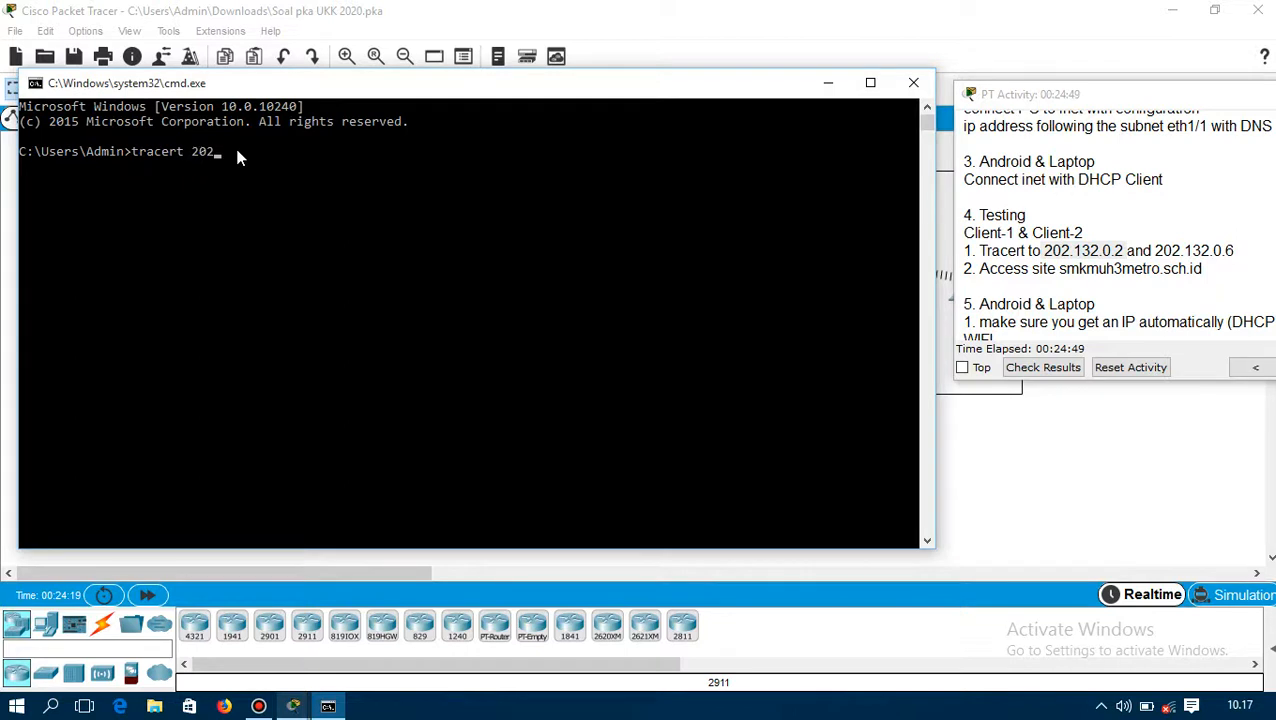
text(.134.0)
key(BackSpace)
text(.2)
key(Return)
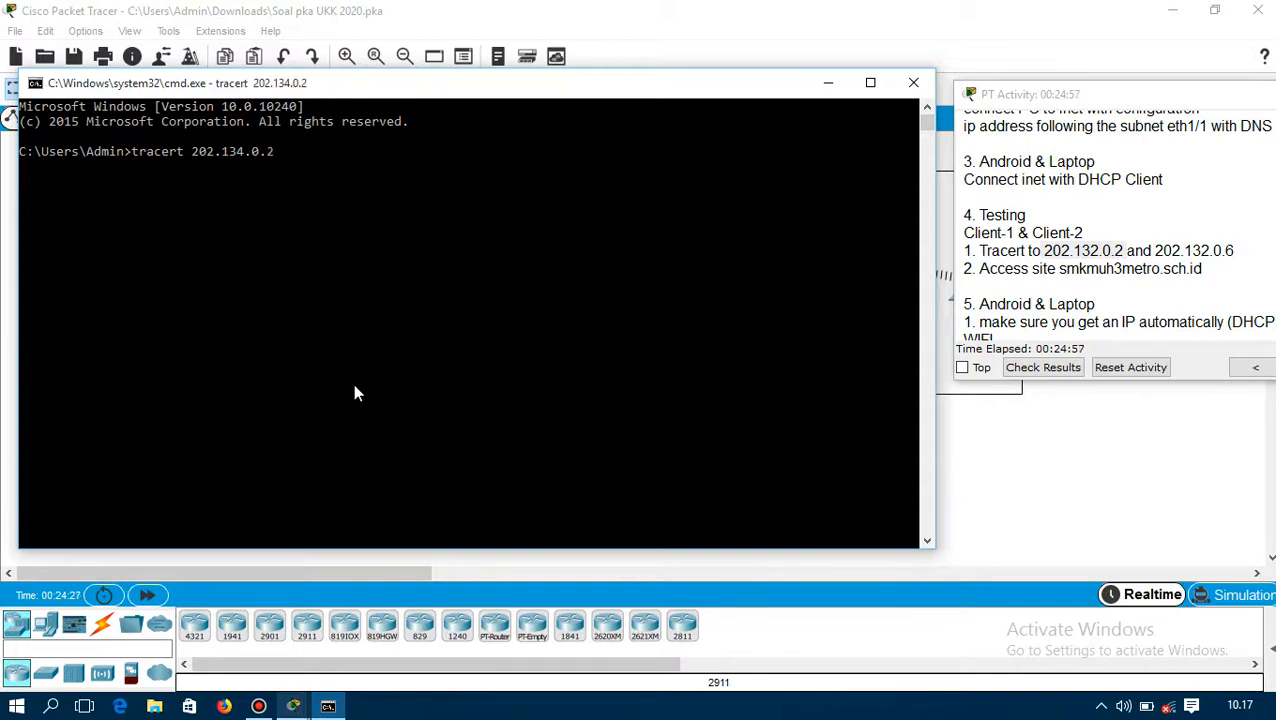
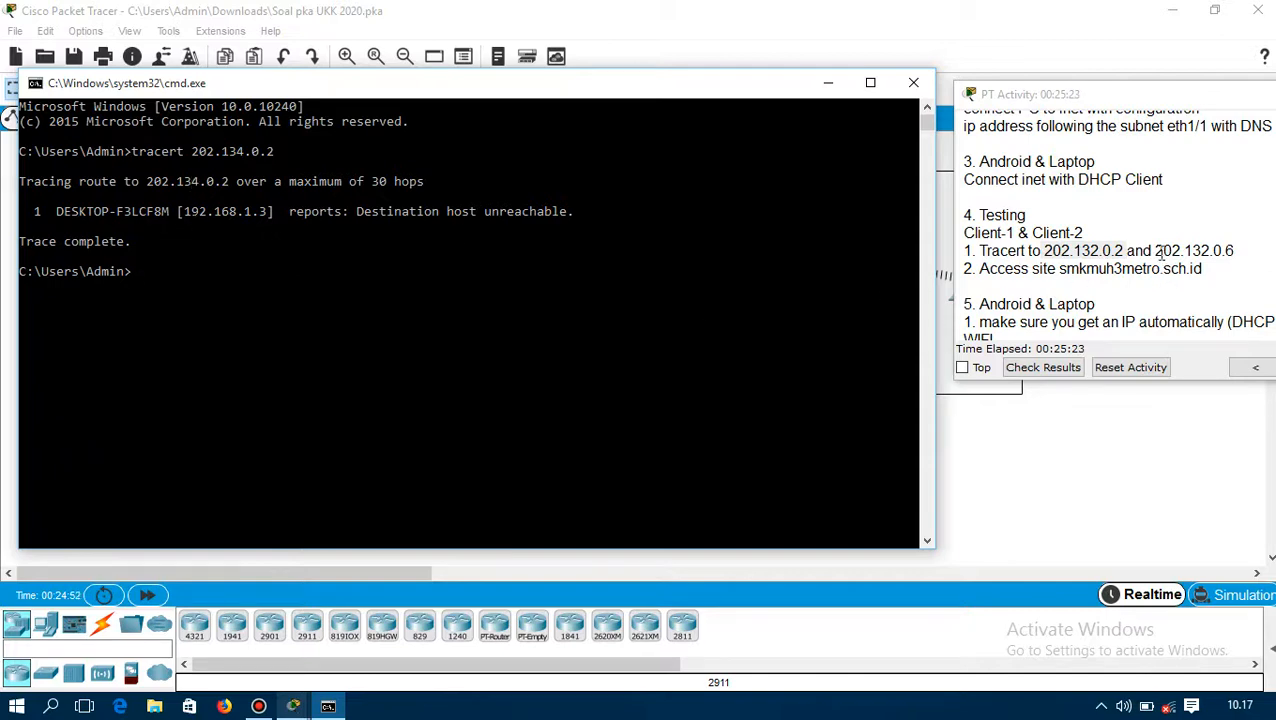
Run tracert to 202.134.0.6 in the Windows Command Prompt and close its window
drag(1156, 250, 1242, 250)
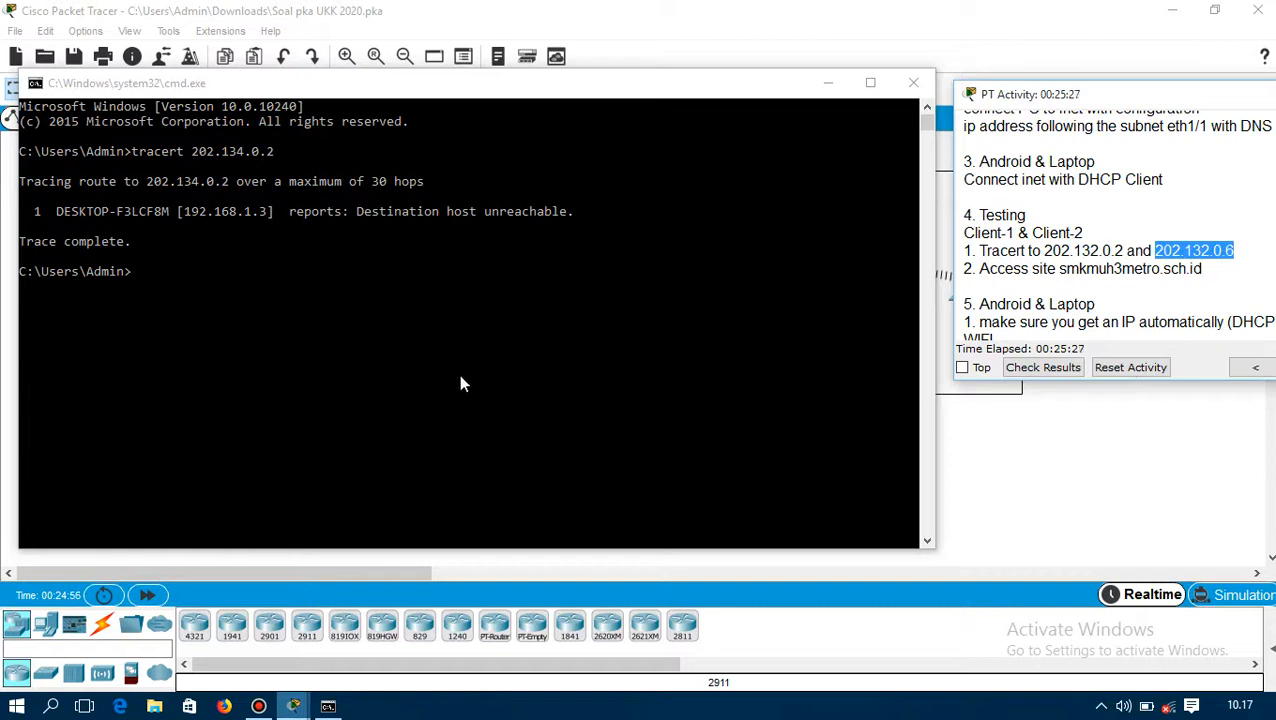
click(256, 329)
text(tra)
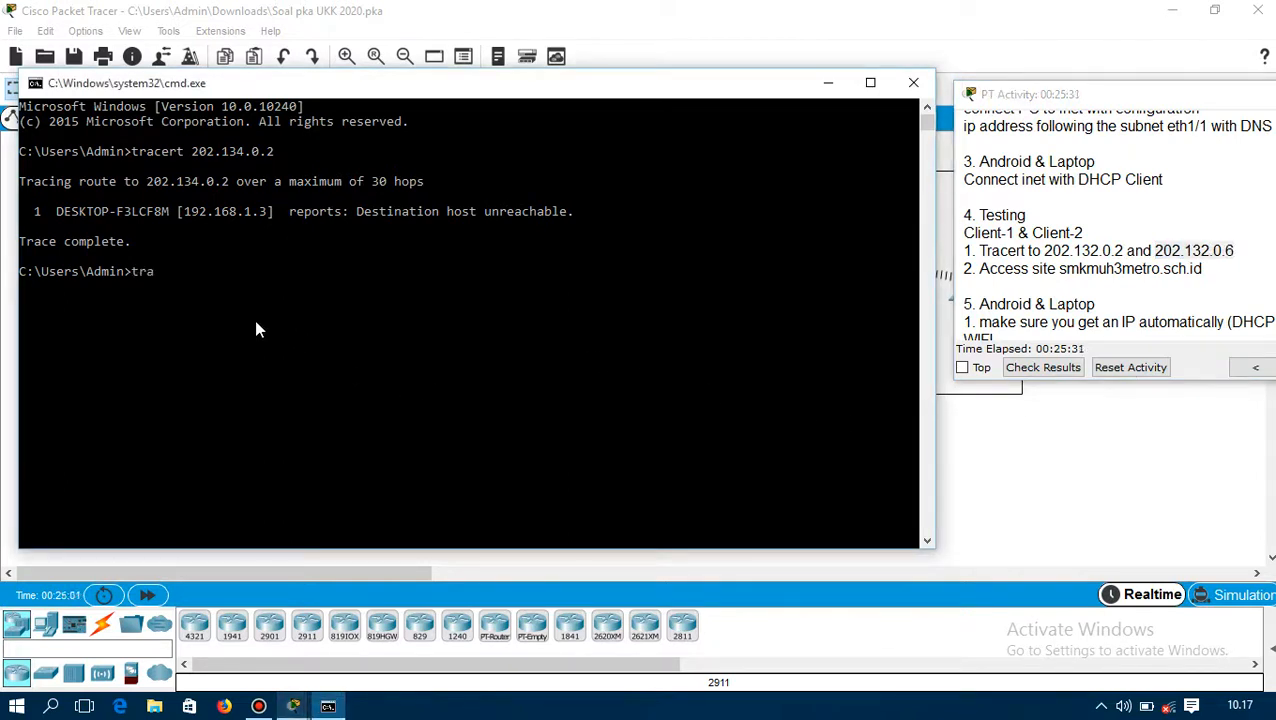
text(cert 202.134)
text(.0.6)
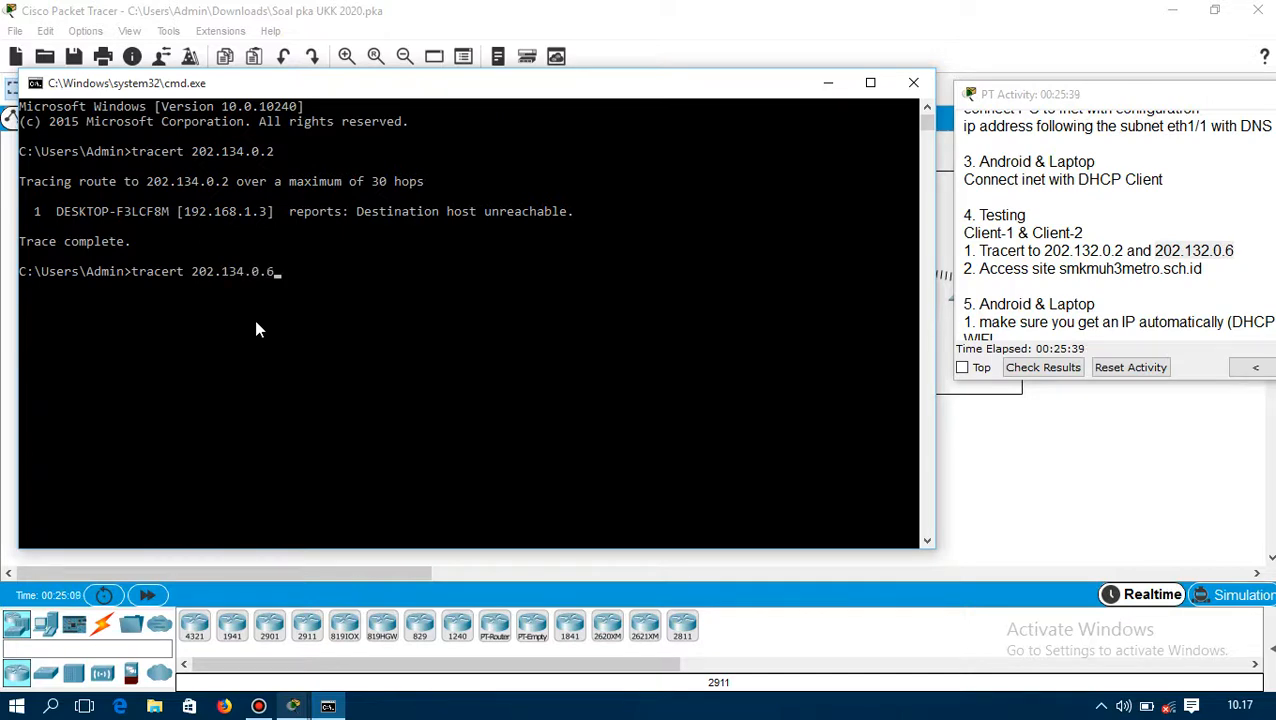
key(Return)
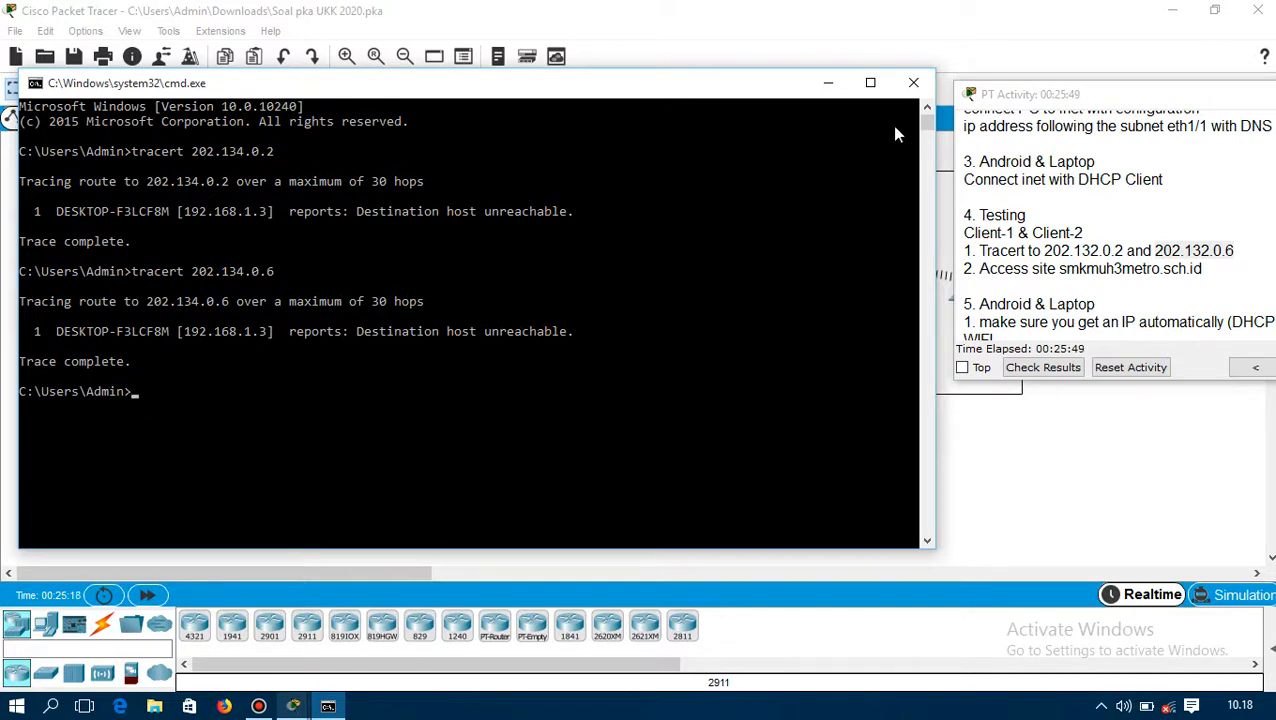
click(907, 80)
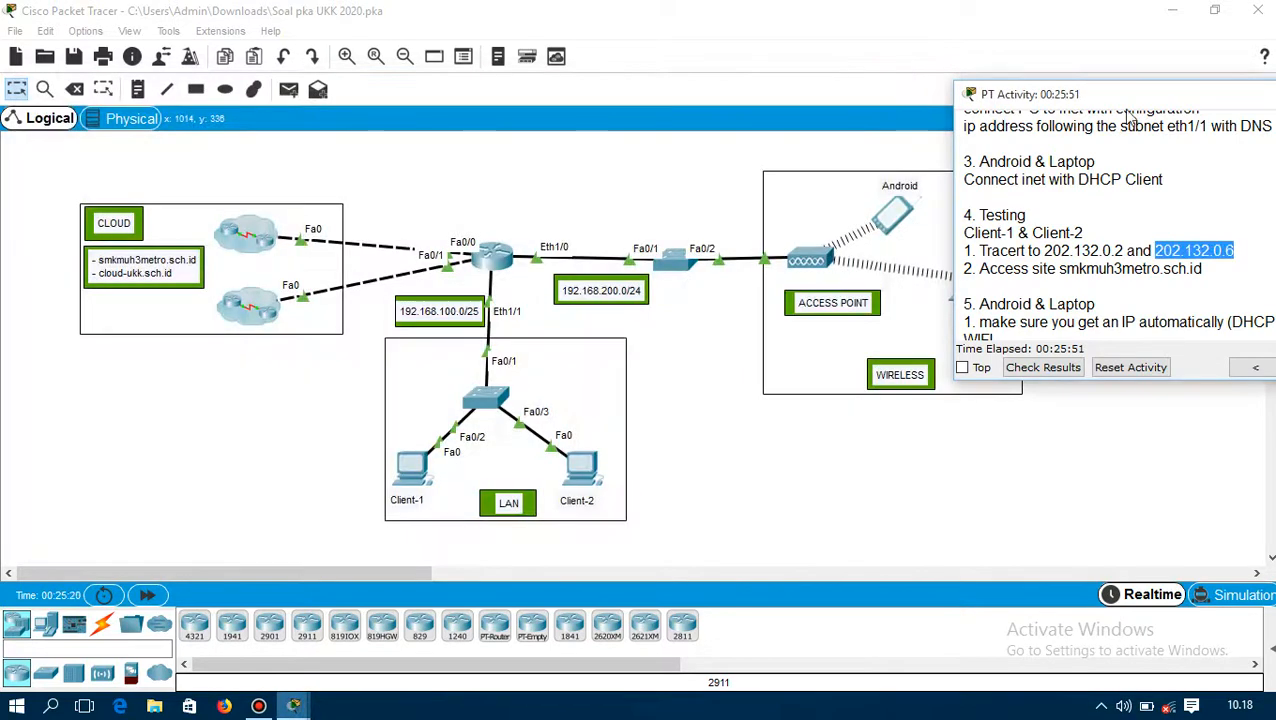
Move the activity instructions fully into view to read the site-access task, and open Client-1's Web Browser
drag(1108, 104, 856, 94)
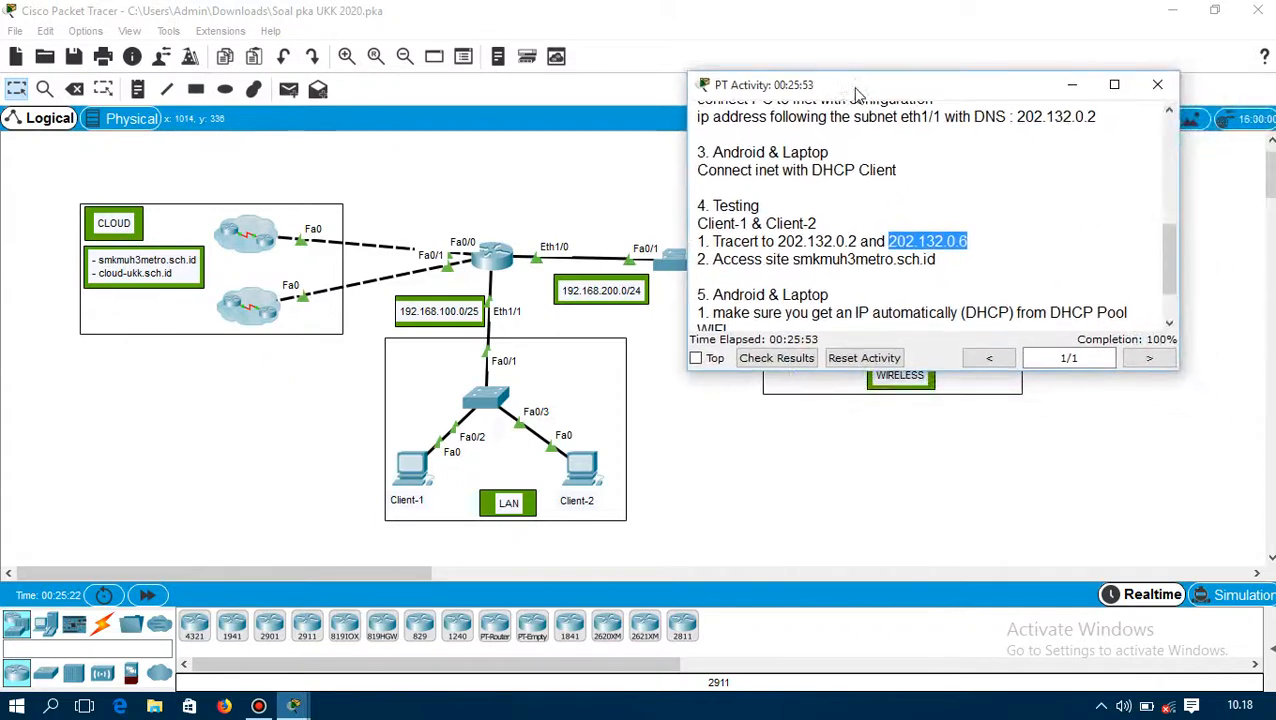
click(1008, 243)
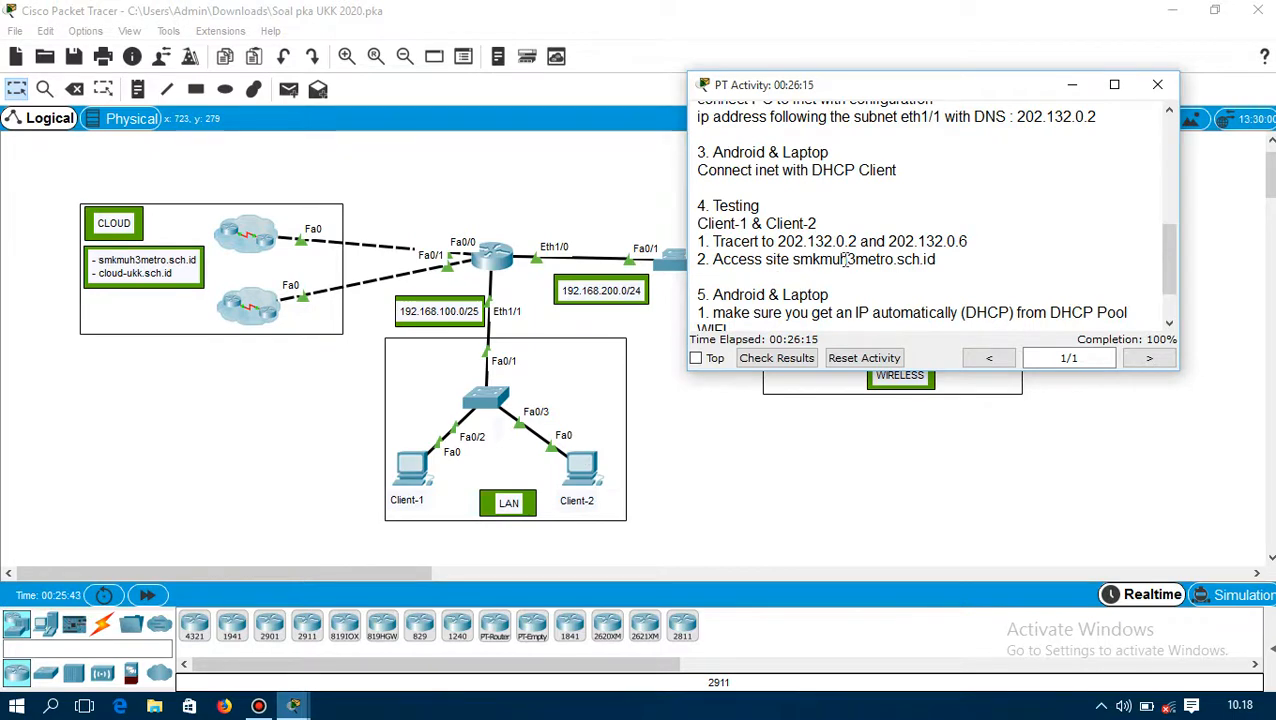
click(408, 473)
click(408, 473)
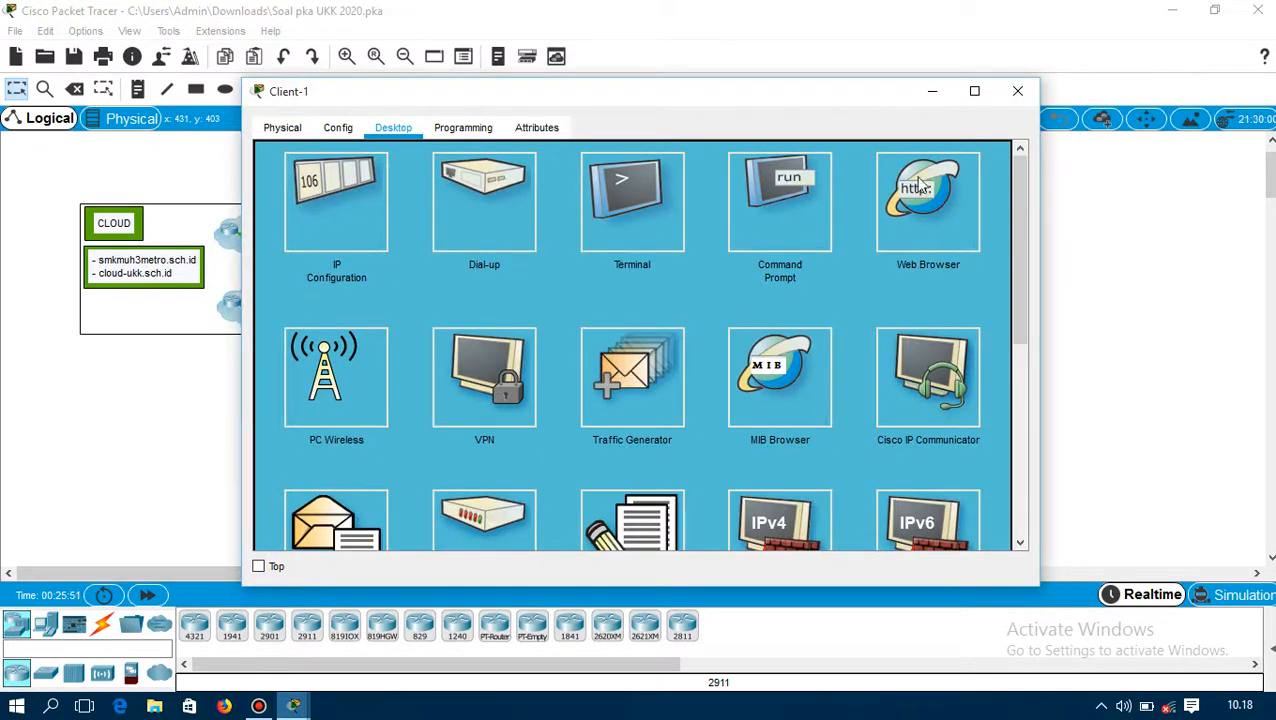
click(920, 218)
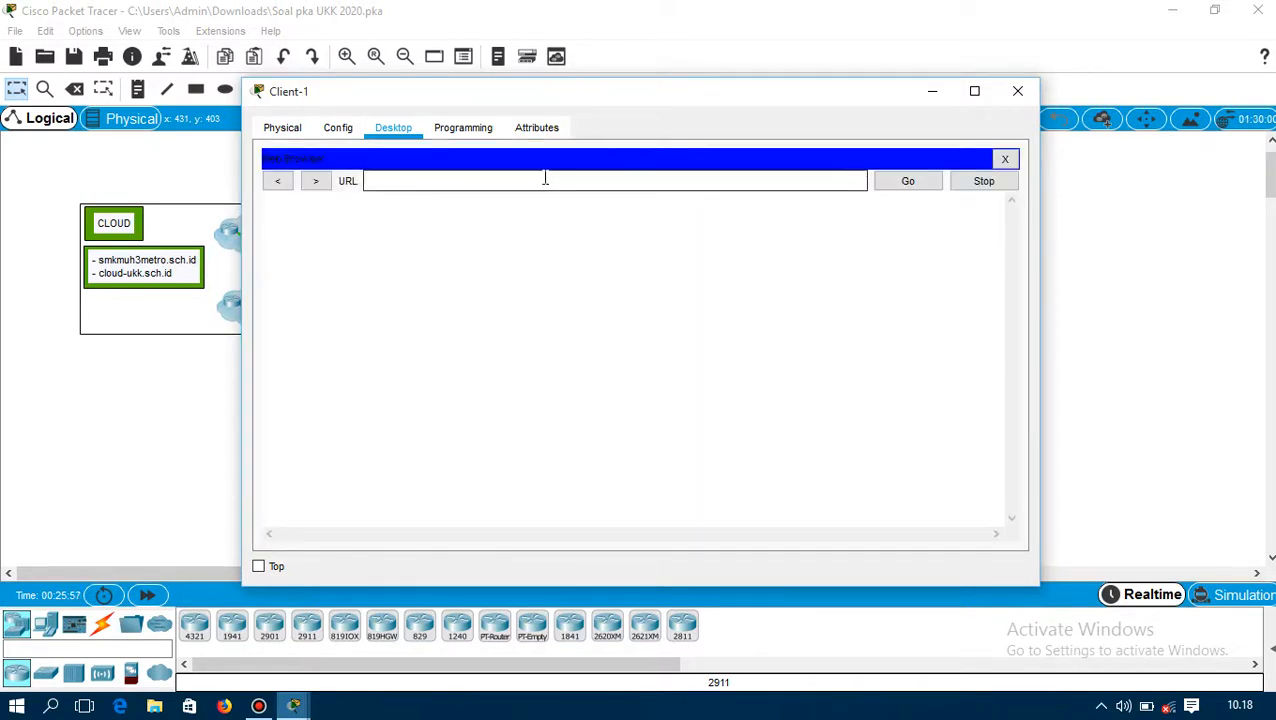
Load the site smkmuh3metro.sch.id in Client-1's browser, correcting any misspelling in the address, and close the device window
text(smk)
text(muh3meto.sch.id)
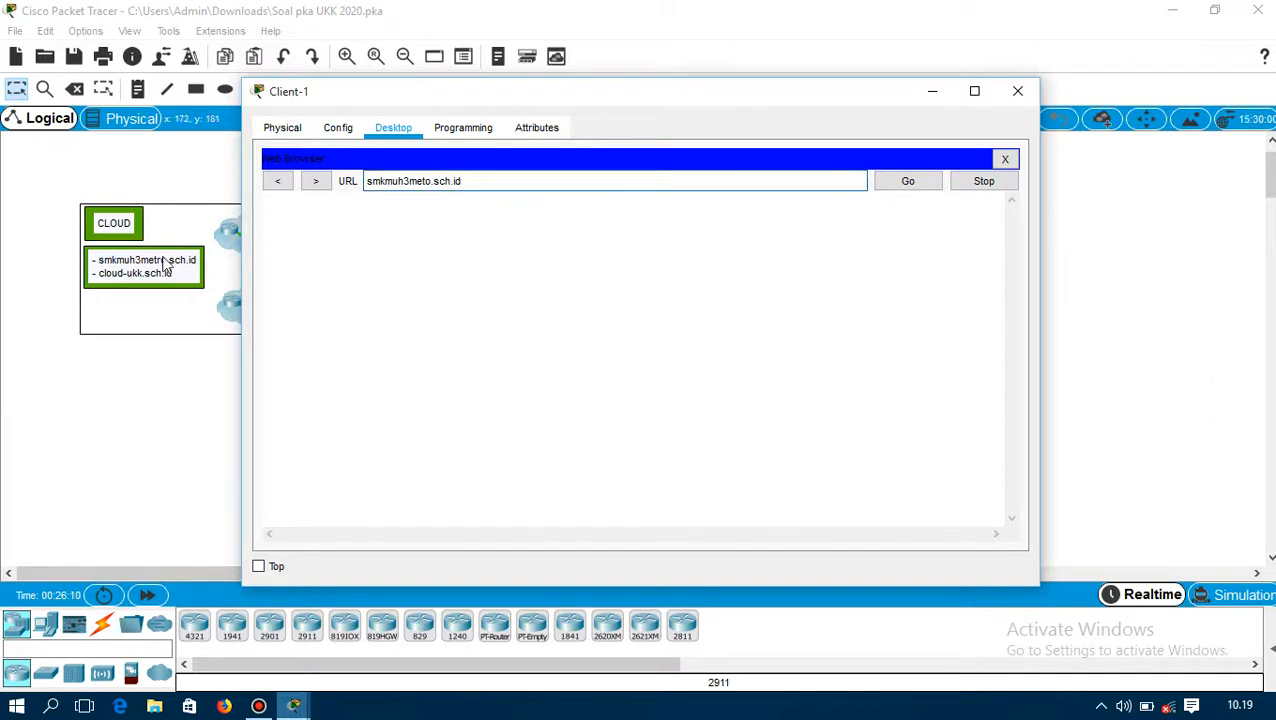
click(907, 181)
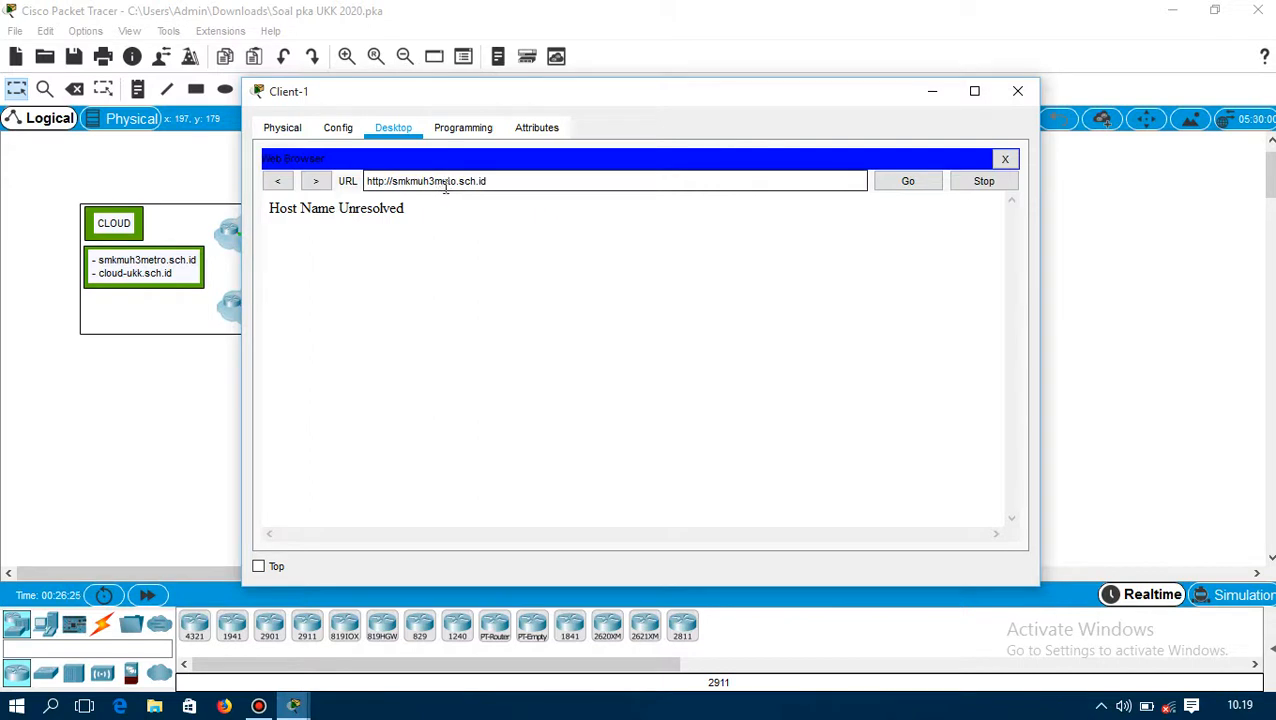
click(452, 181)
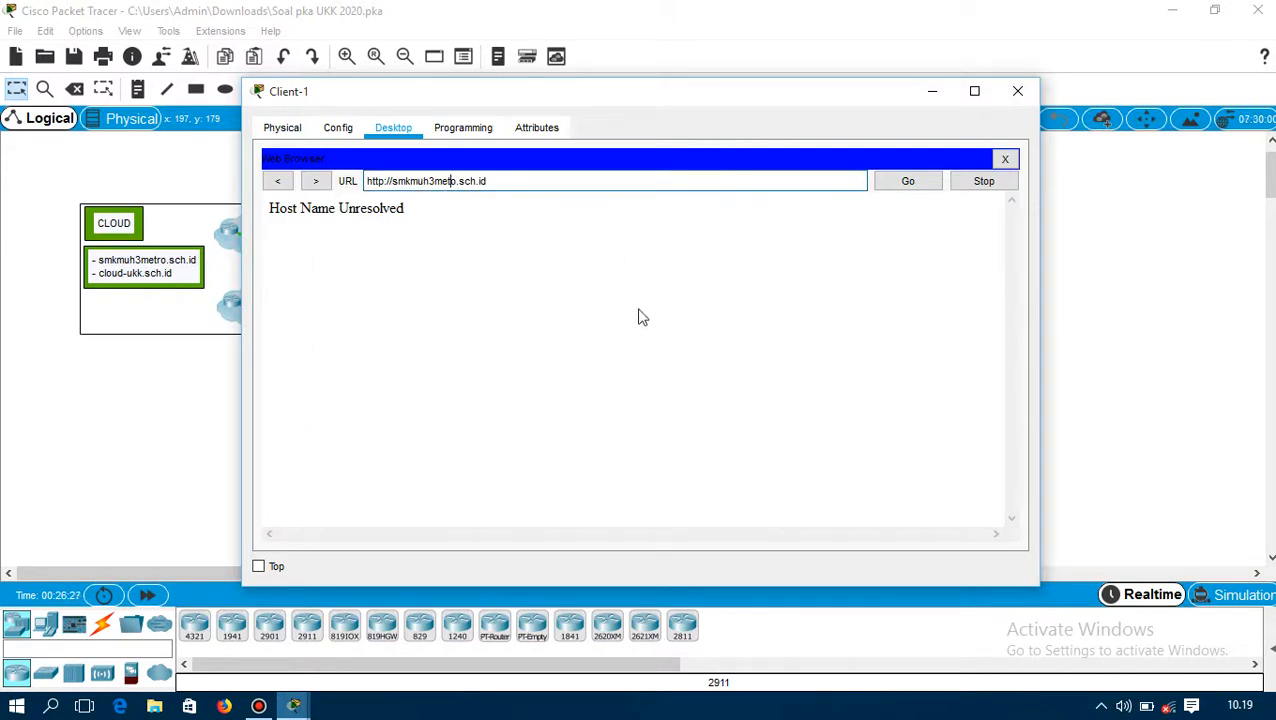
text(o)
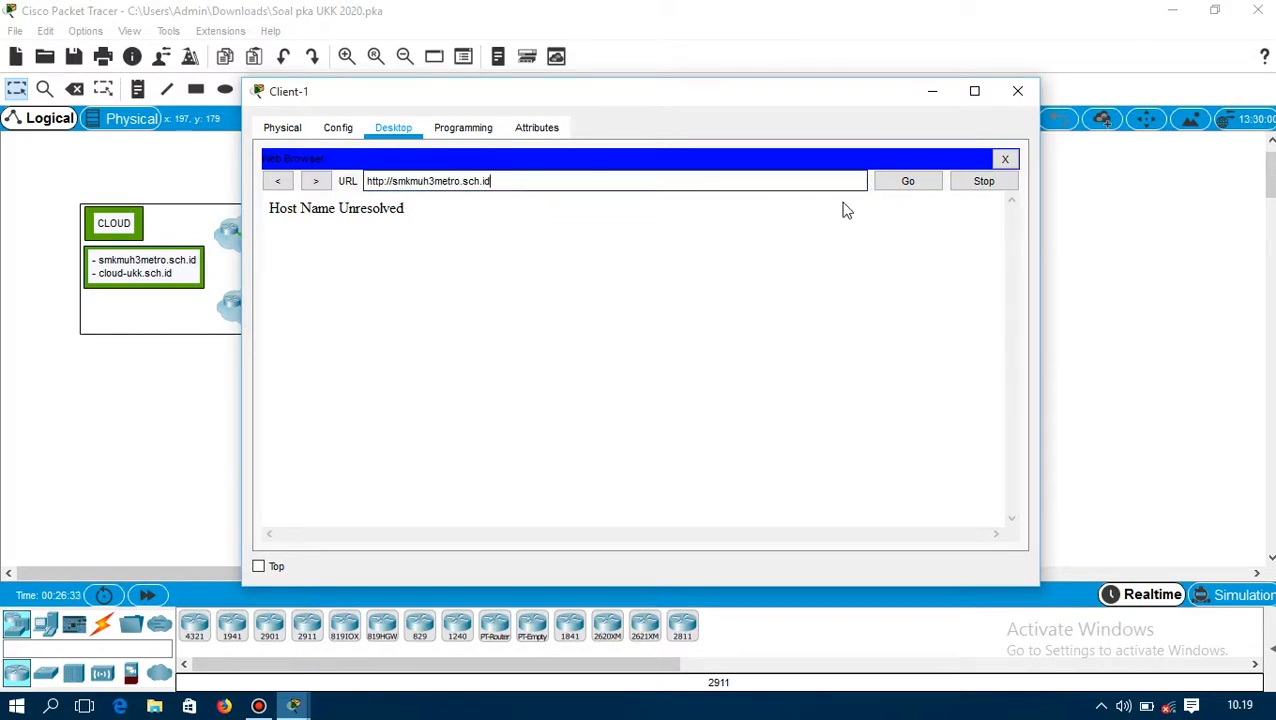
click(914, 183)
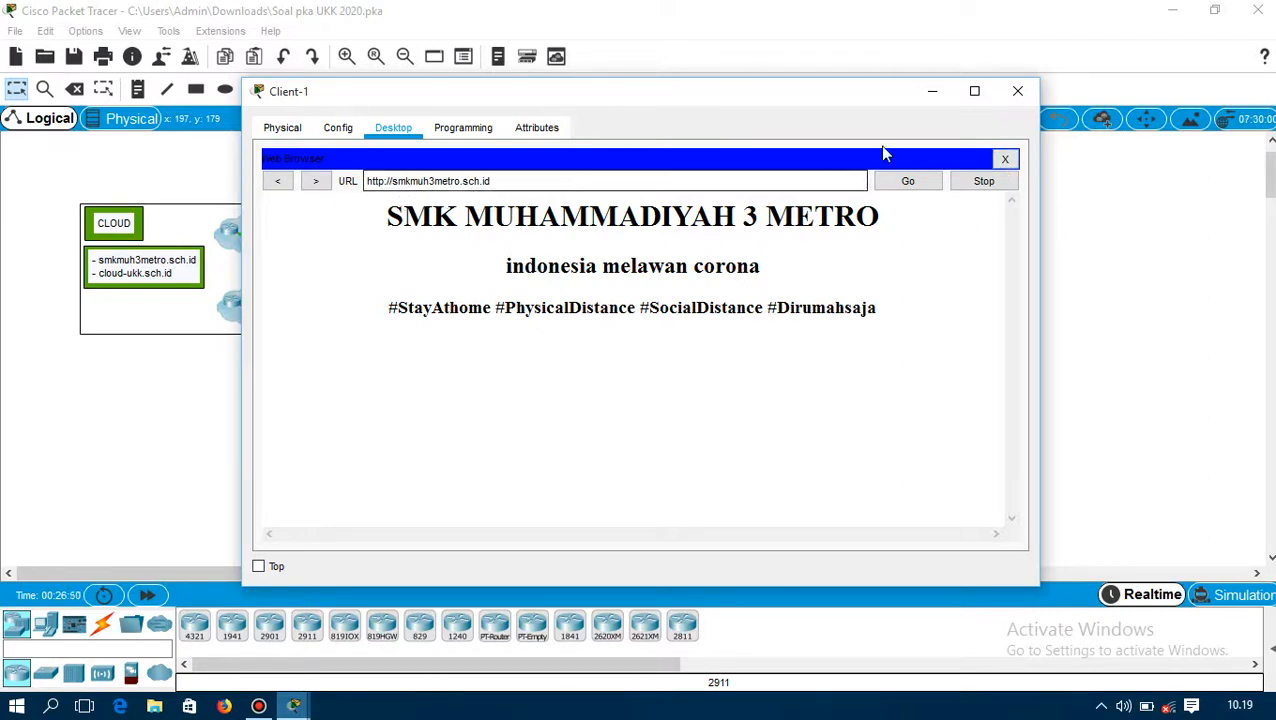
click(1018, 91)
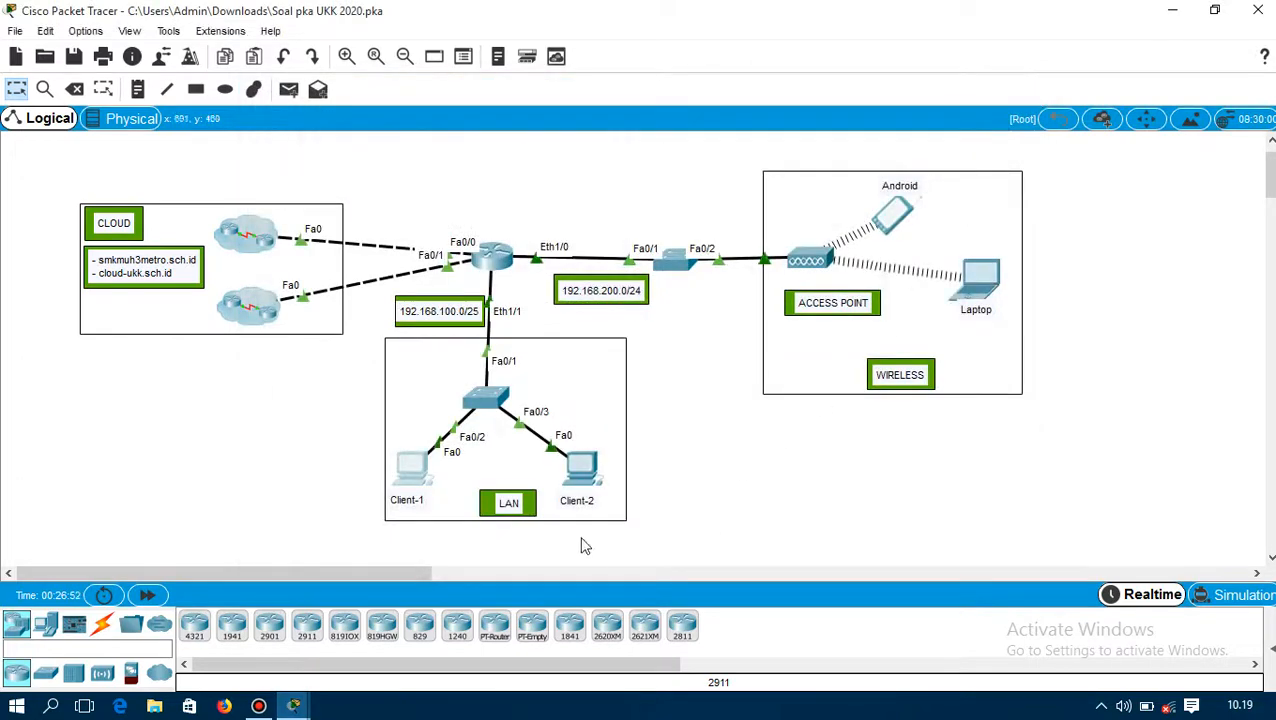
Load the site smkmuh3metro.sch.id in Client-2's Web Browser and close the device window
click(577, 452)
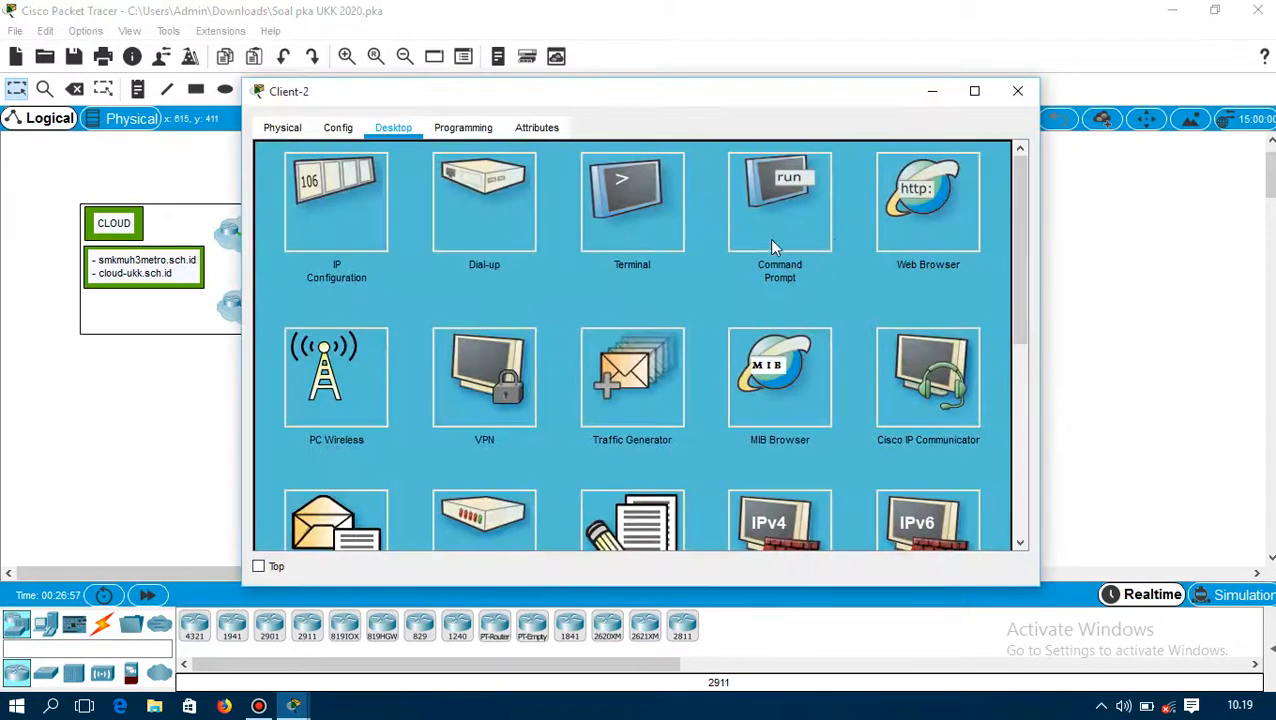
click(918, 222)
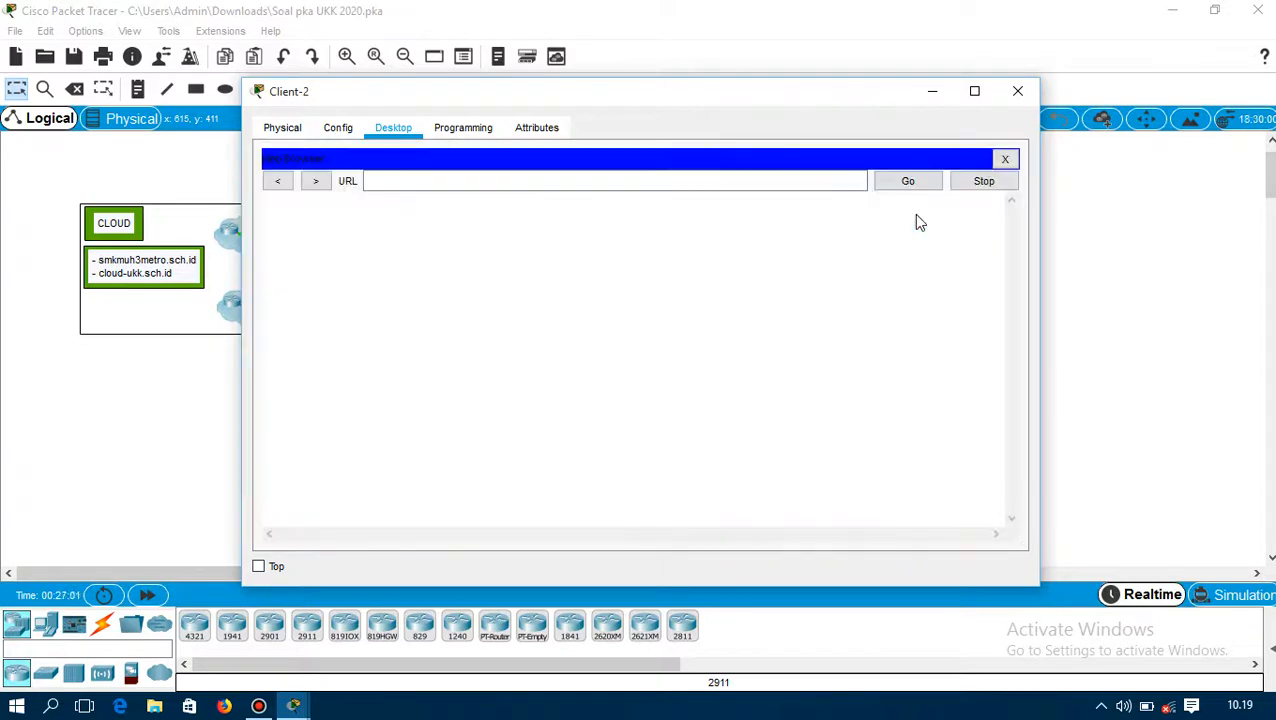
click(423, 182)
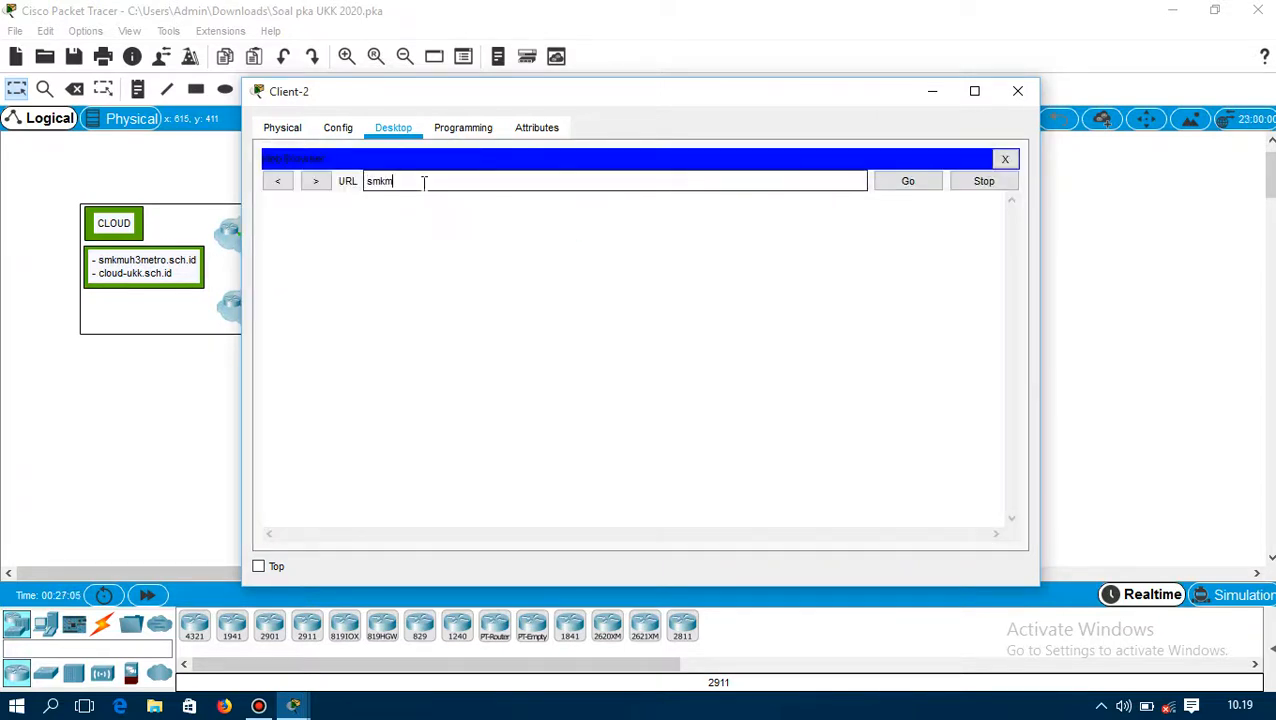
text(smkmuh3metro.sch.id)
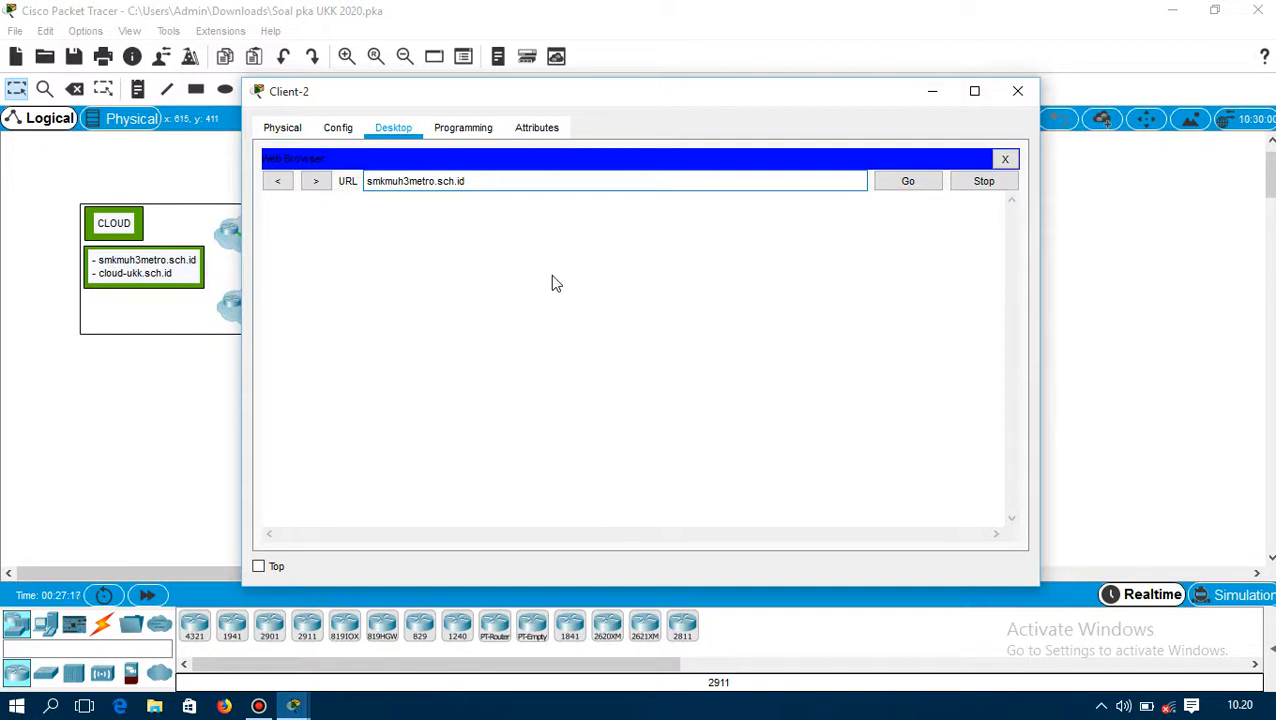
click(895, 184)
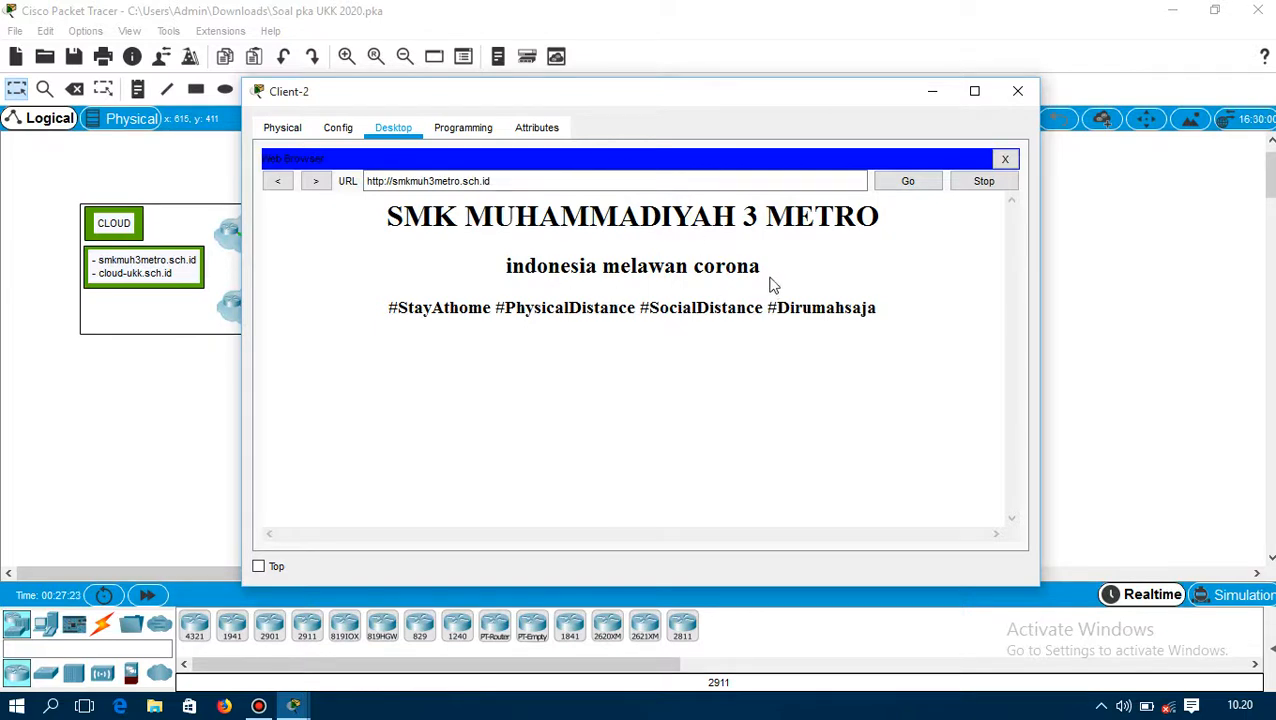
click(1005, 159)
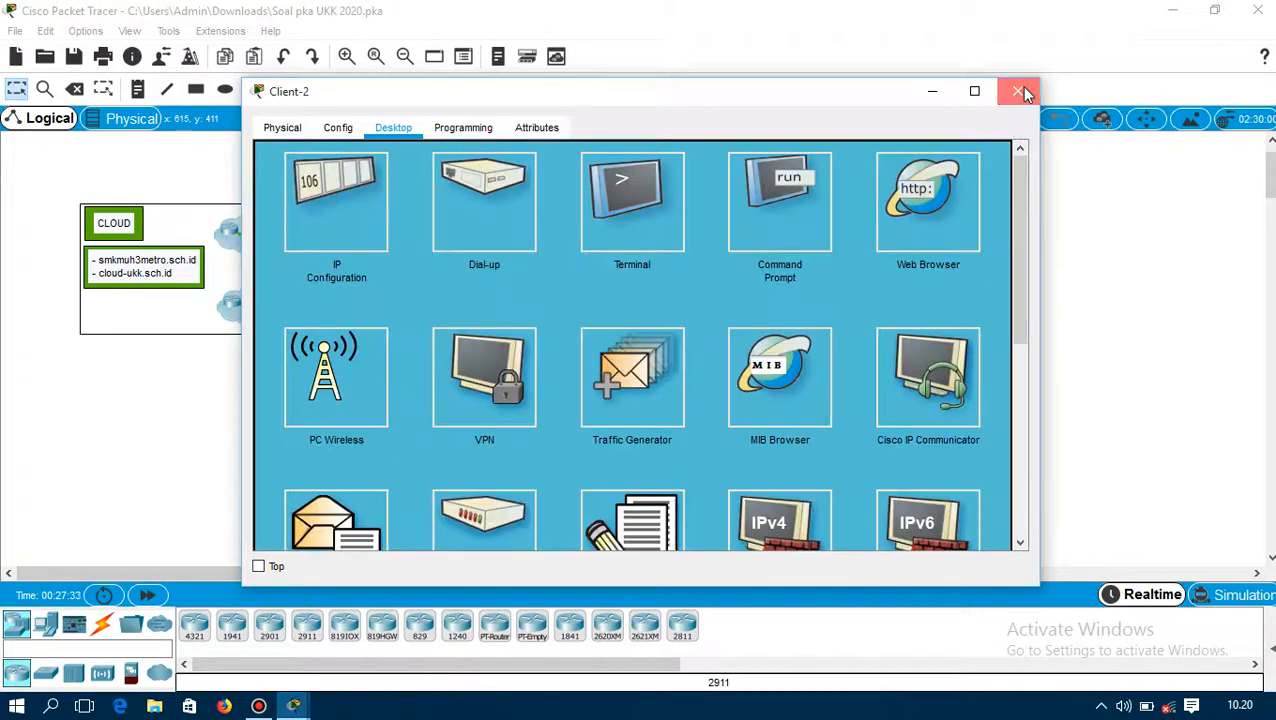
click(1022, 92)
Read the Android and Laptop testing tasks in the activity instructions and move that window off the wireless area
mouse_move(293, 703)
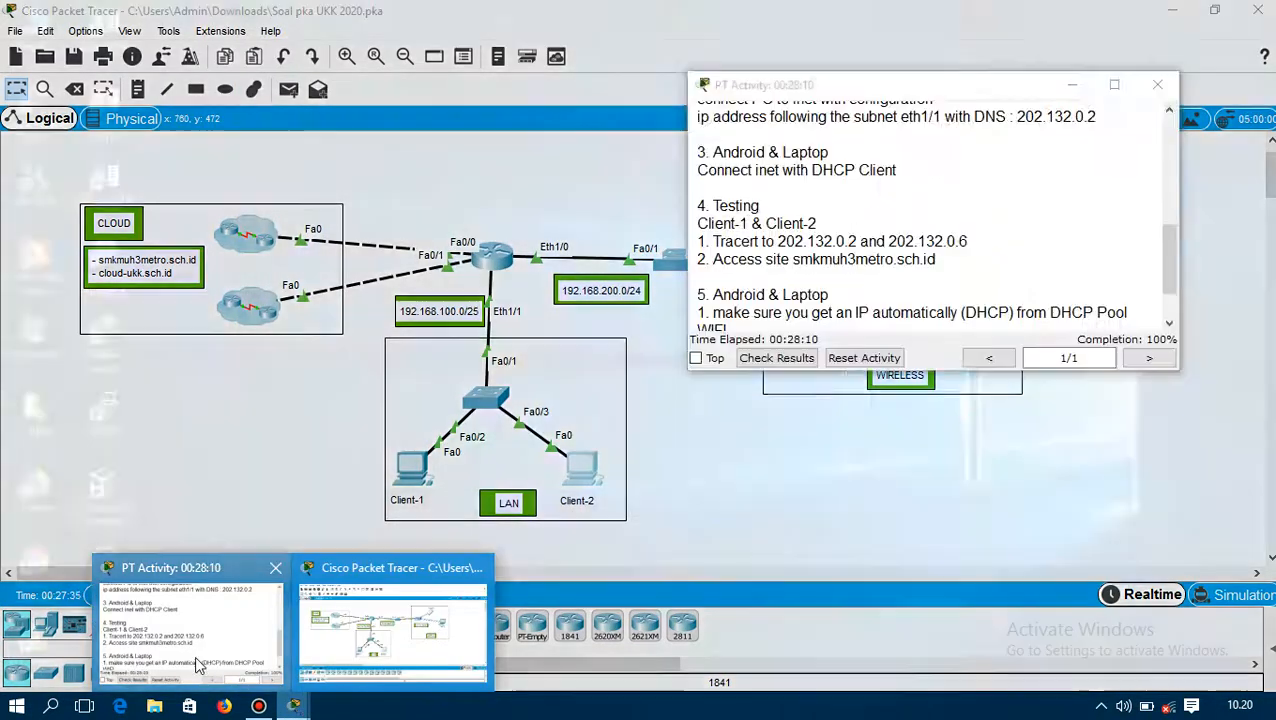
click(194, 655)
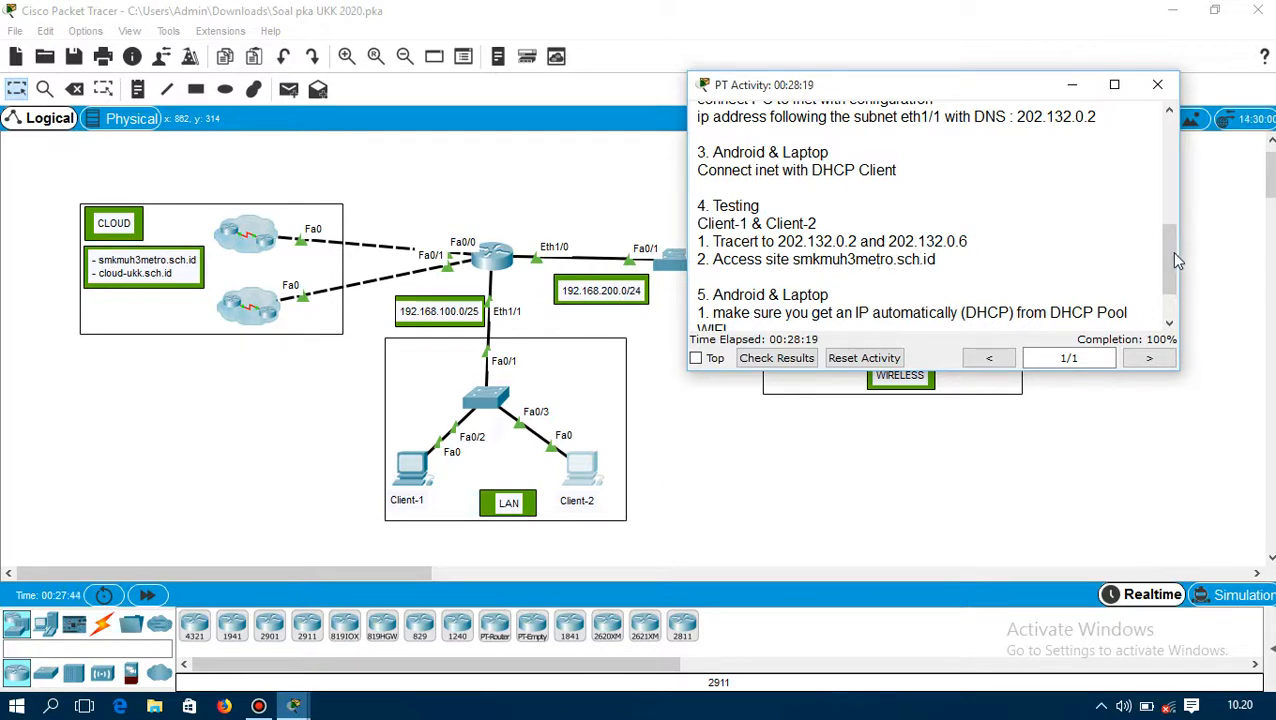
drag(1166, 253, 1170, 289)
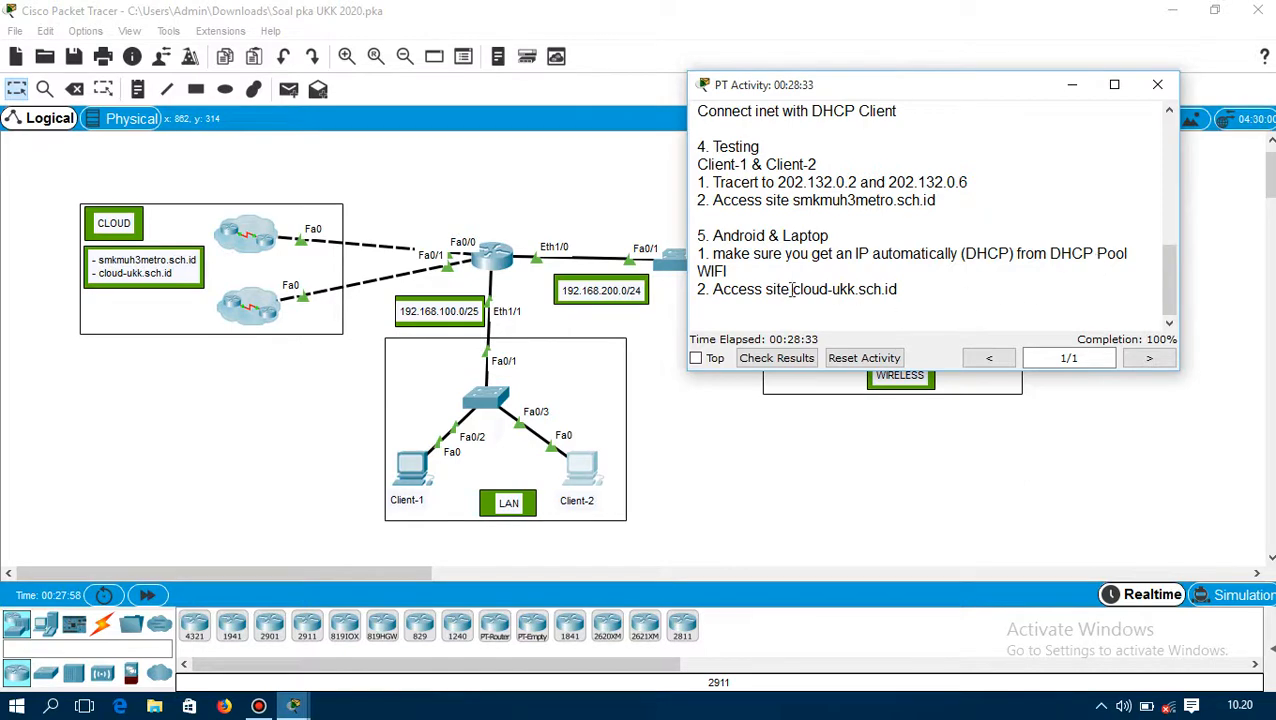
drag(847, 104, 340, 162)
Check the Android smartphone's IP Configuration for a DHCP-assigned address and close the device window
click(884, 226)
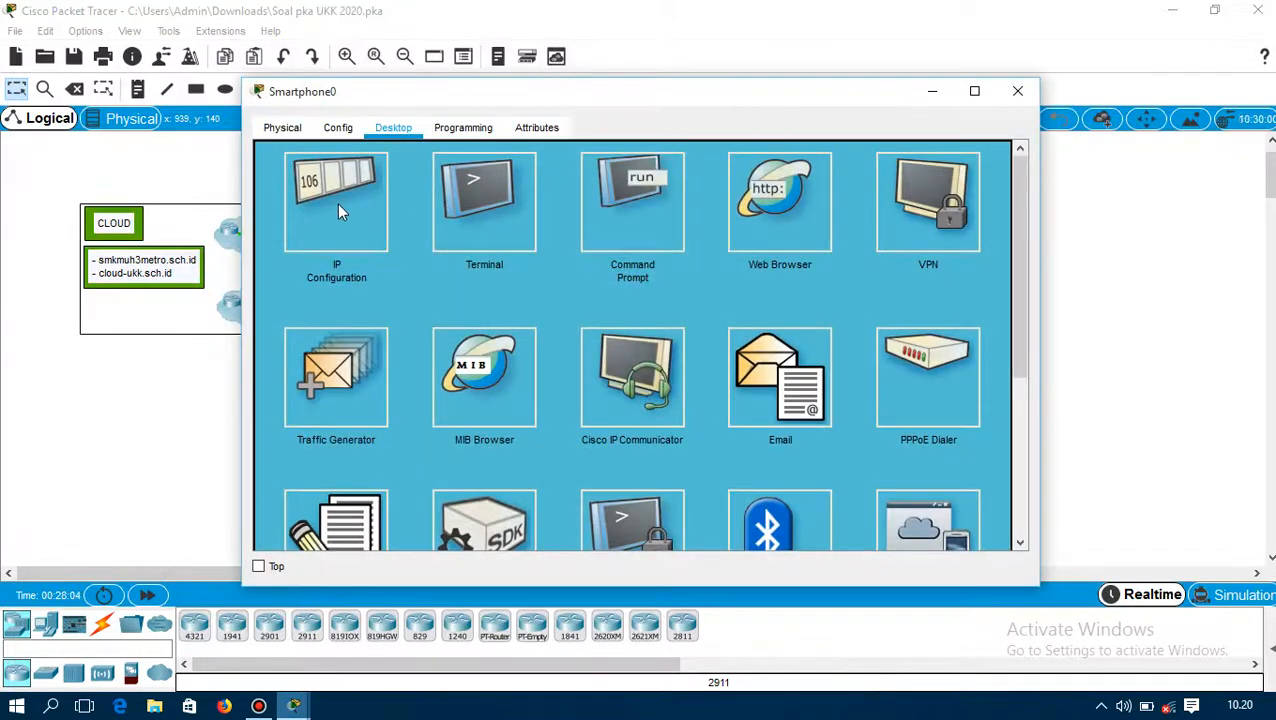
click(337, 203)
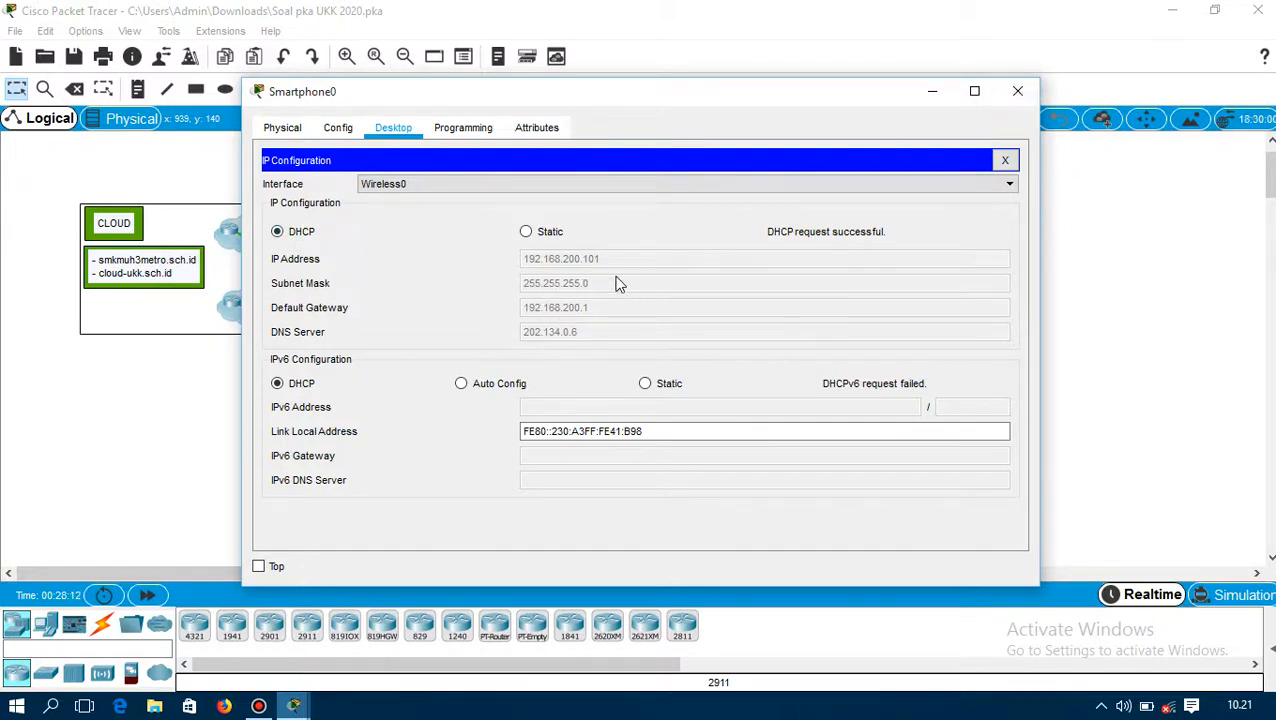
click(1017, 91)
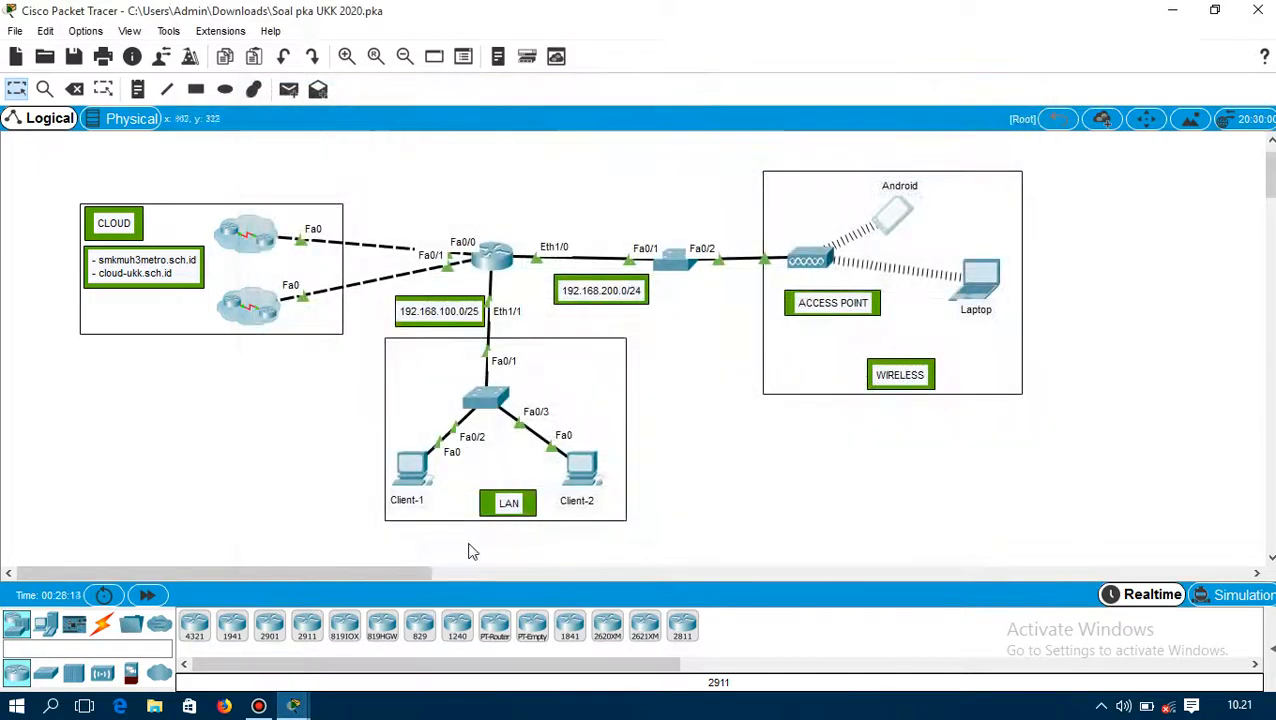
Consult the activity instructions, load the site cloud-ukk.sch.id in the Android smartphone's Web Browser, and close the device window
mouse_move(293, 705)
click(285, 600)
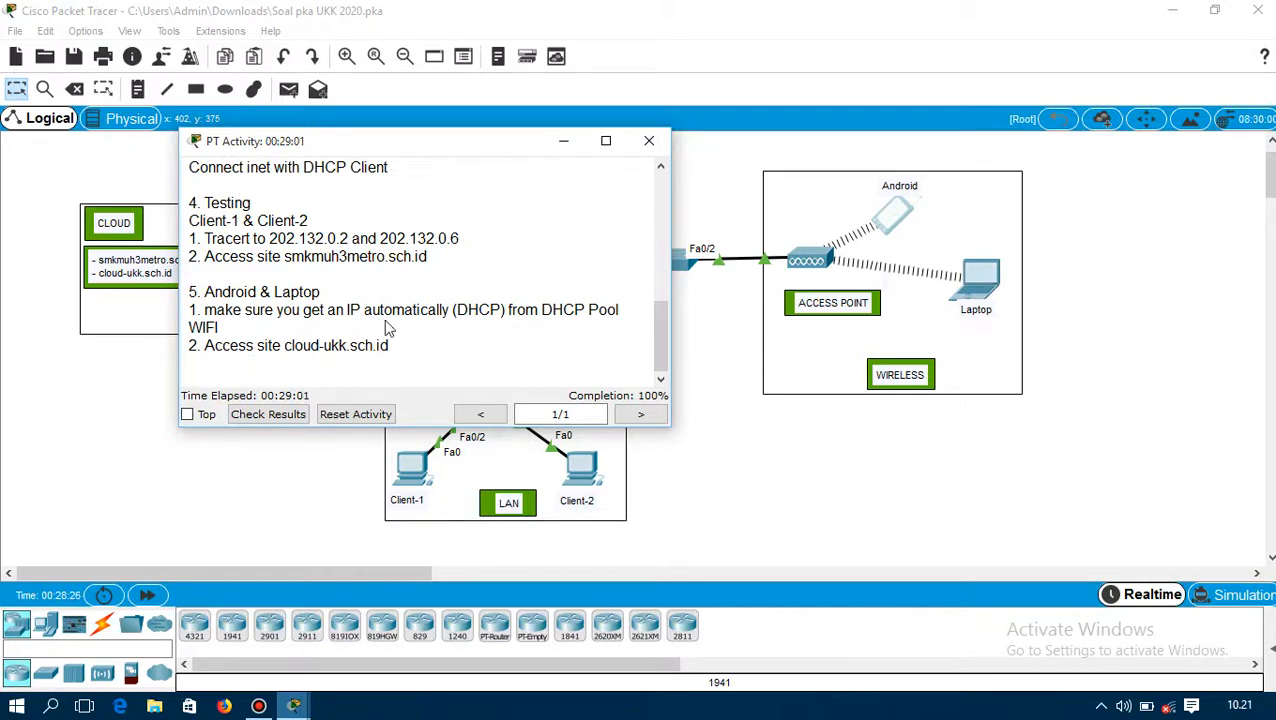
click(897, 218)
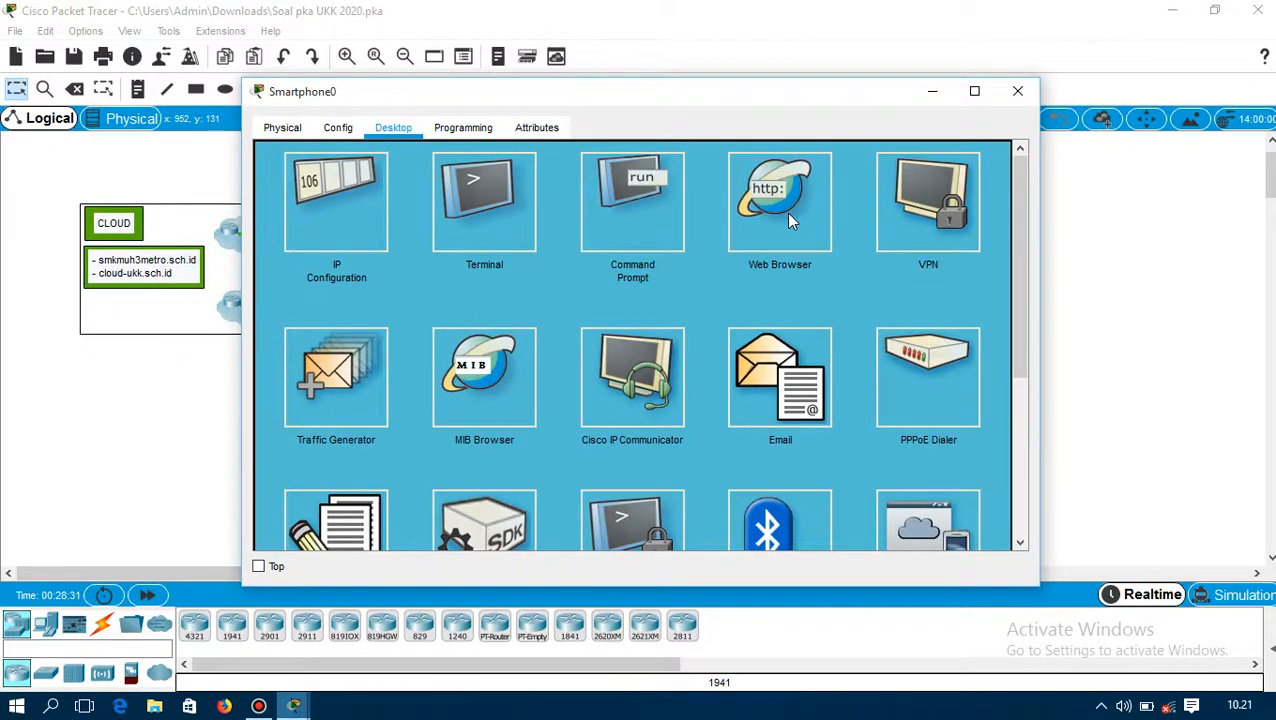
click(786, 212)
click(444, 180)
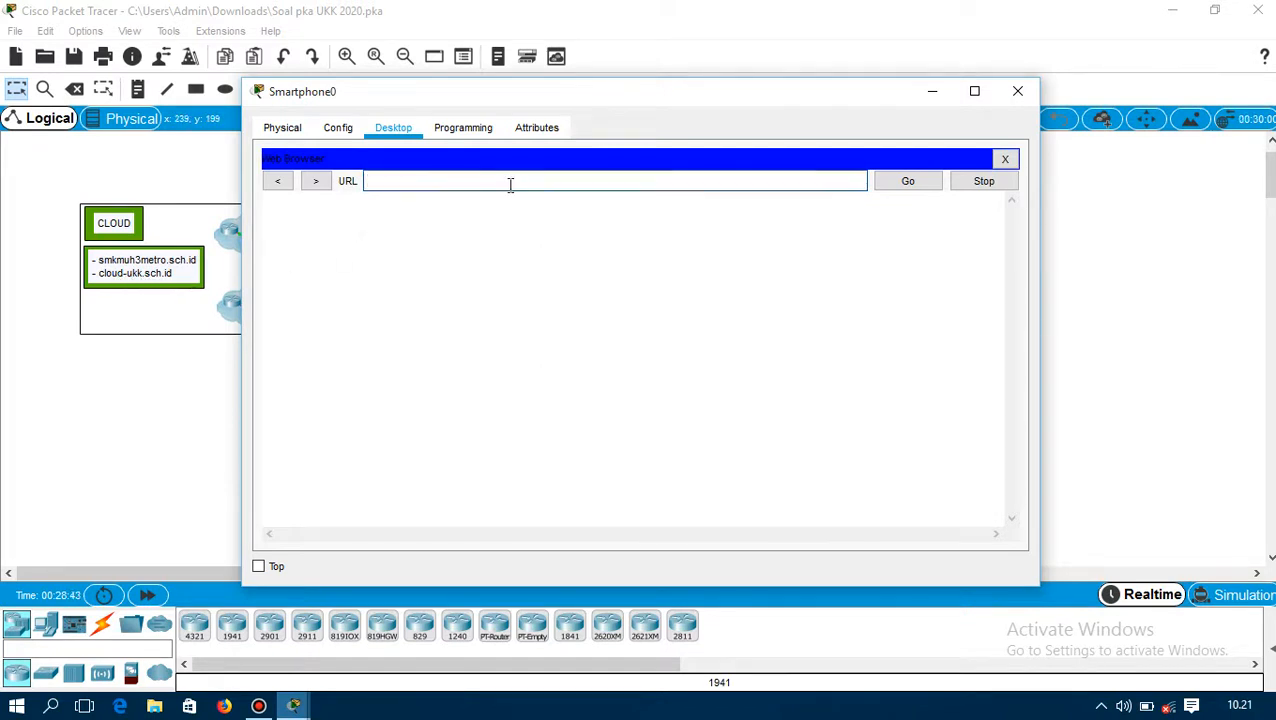
text(loud-uk)
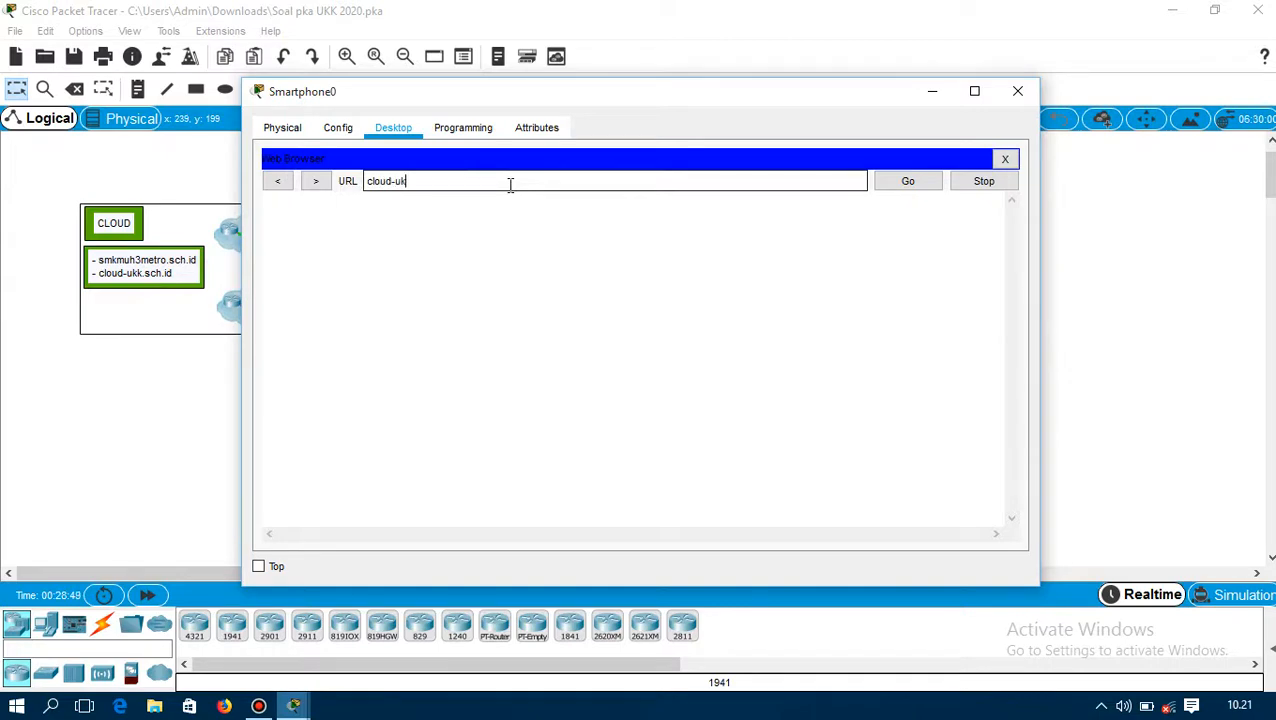
text(k.sch.id)
click(907, 188)
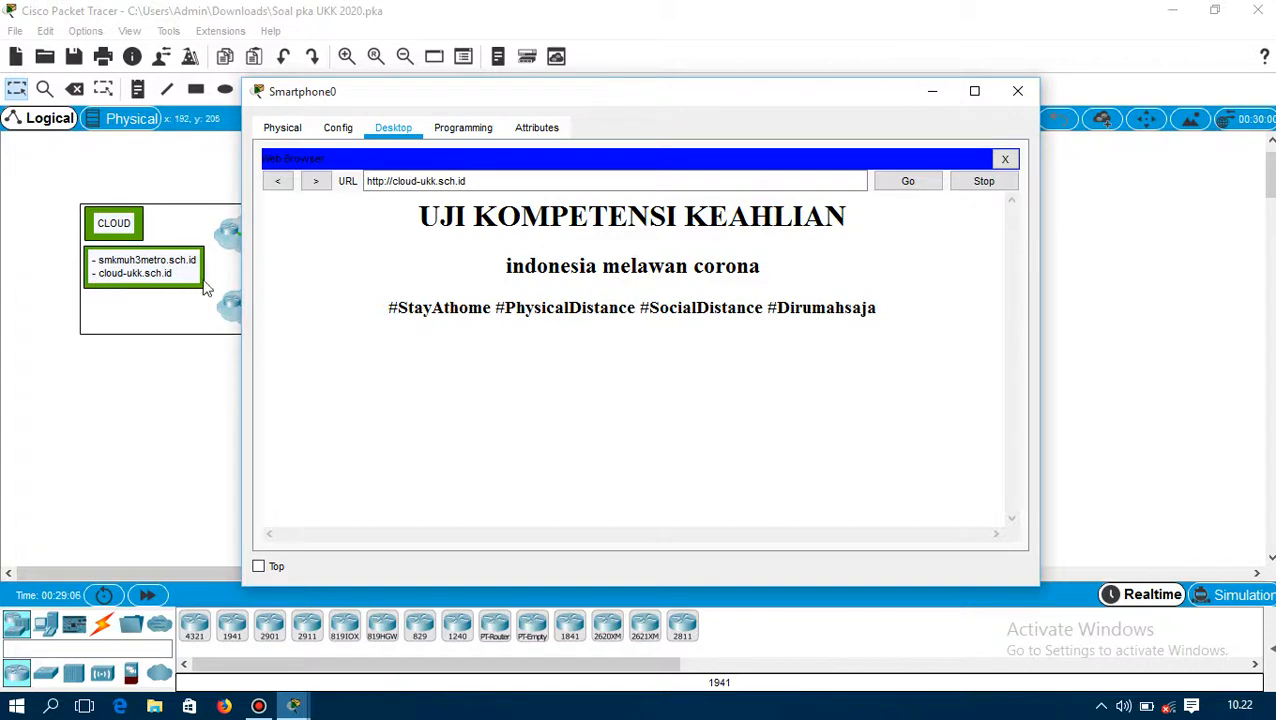
click(1014, 96)
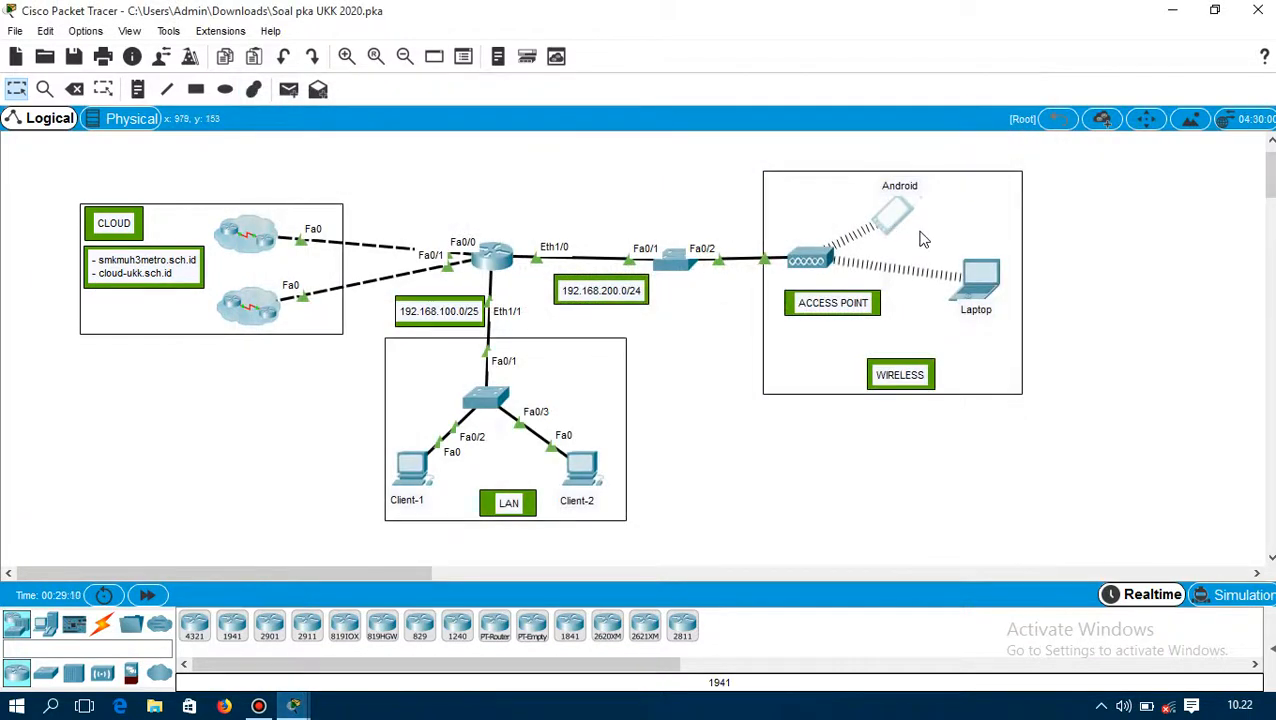
Load the site cloud-ukk.sch.id in the Laptop's Web Browser, then close the browser and the device window
click(924, 240)
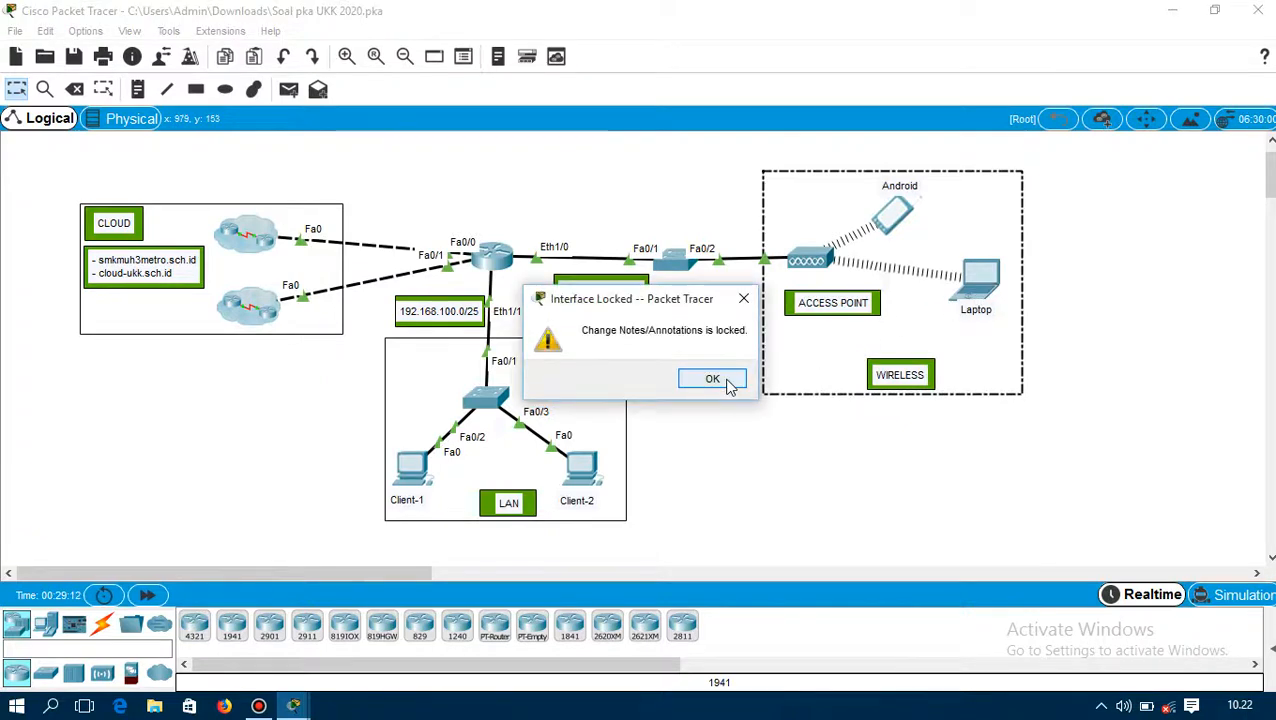
click(712, 380)
click(960, 292)
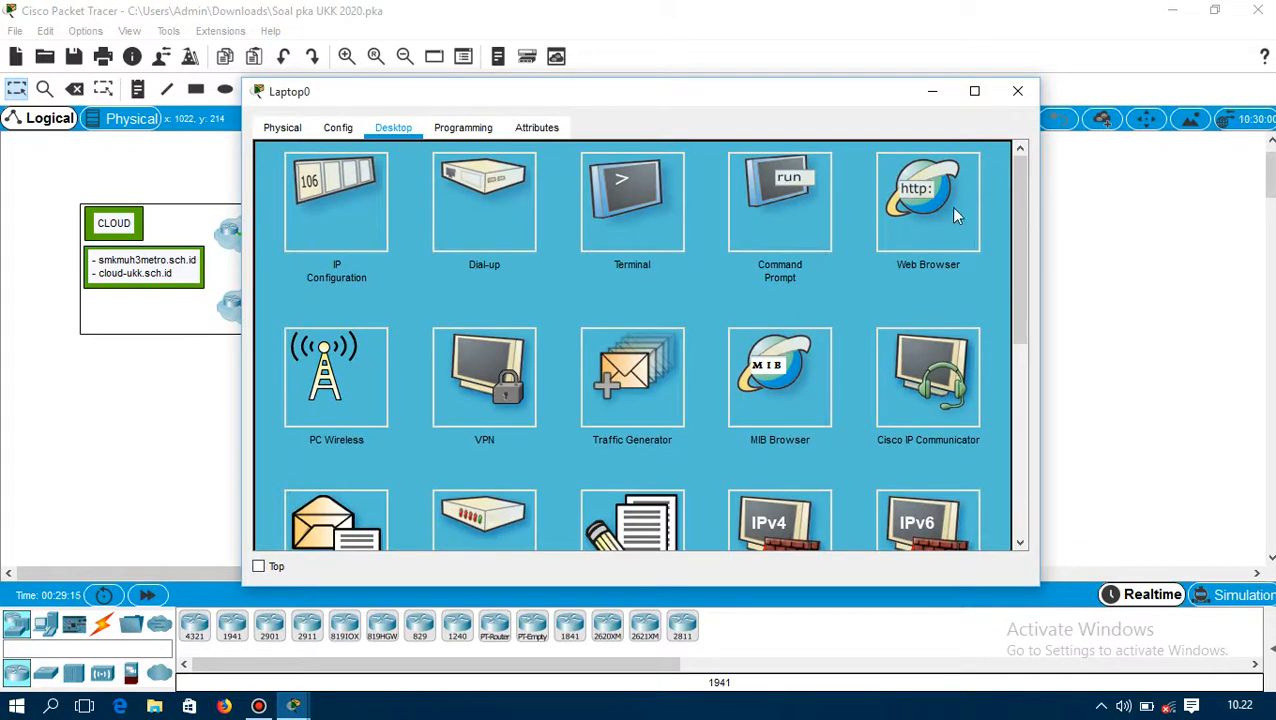
click(913, 239)
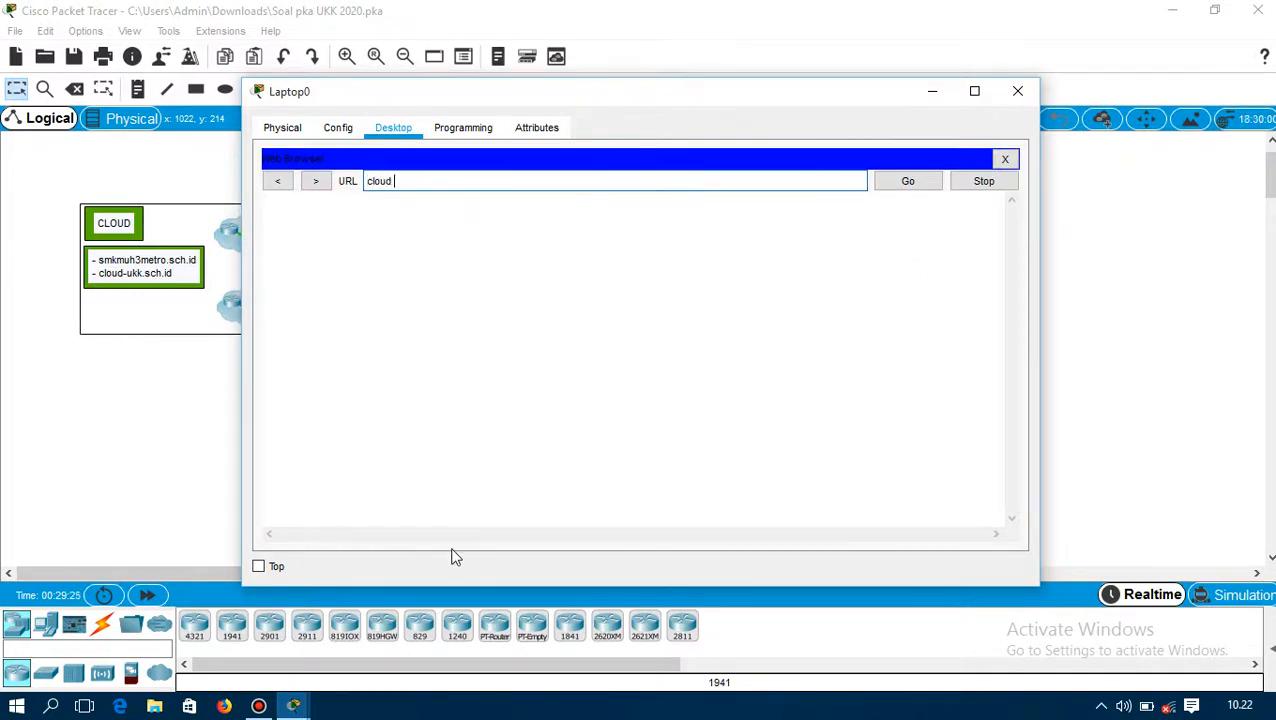
text(cloud-ukk.sch.id)
click(882, 188)
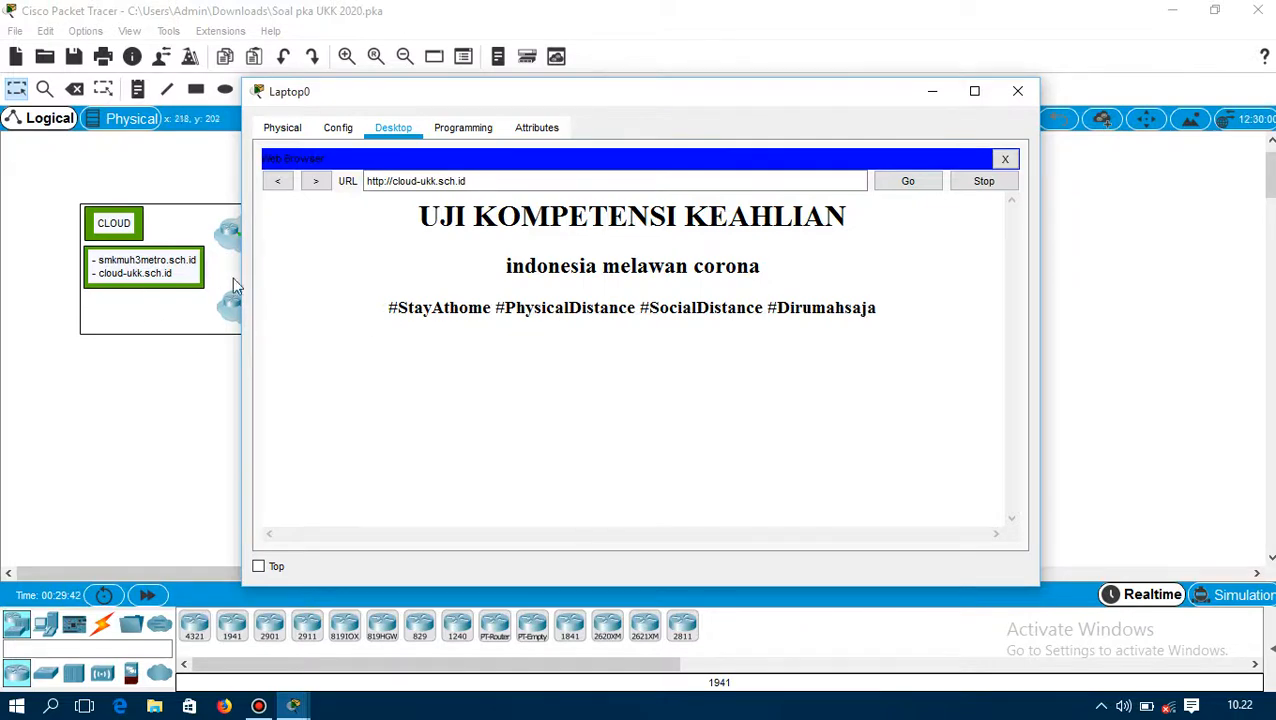
click(1005, 160)
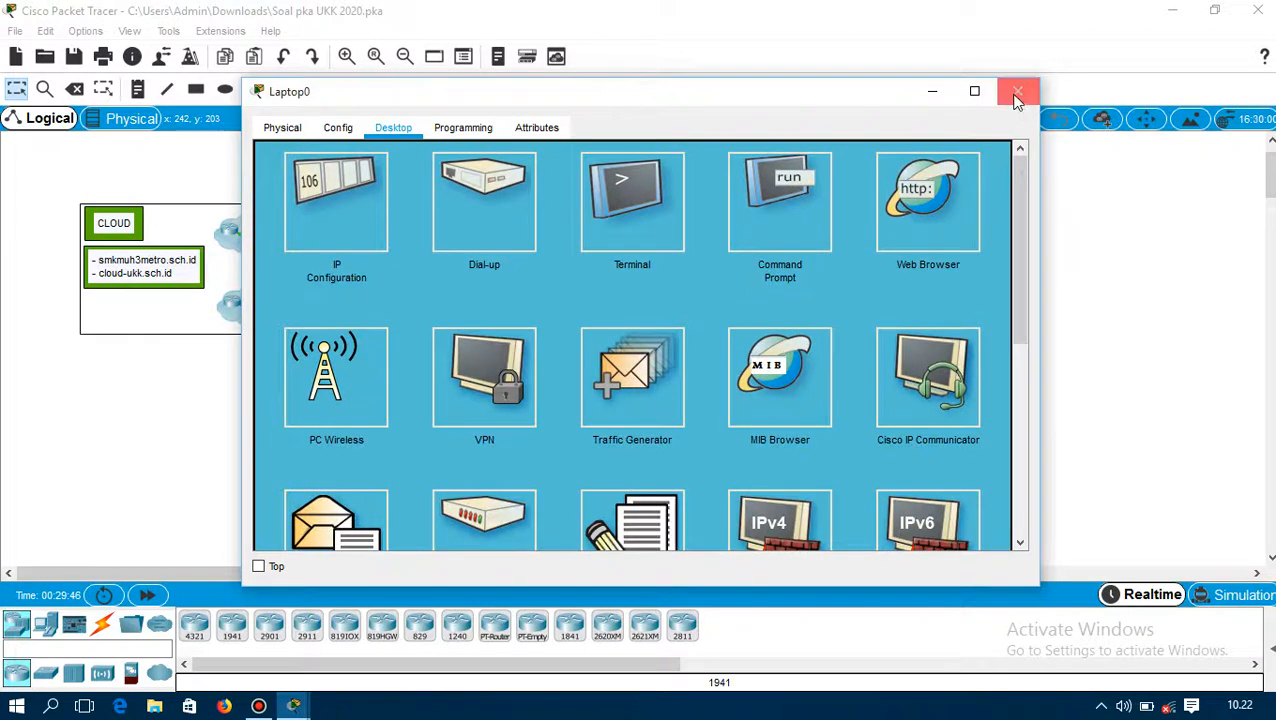
click(1015, 93)
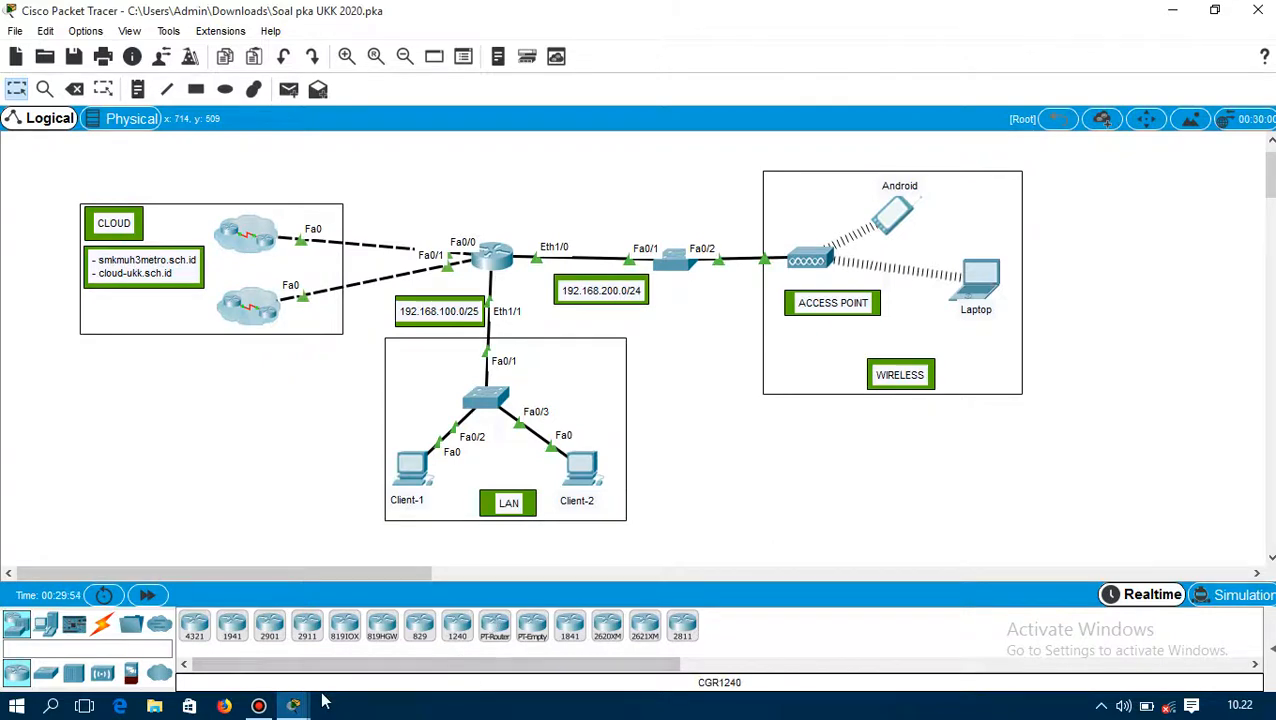
Review the testing tasks and completion status in the PT Activity window, then minimize that window
mouse_move(298, 708)
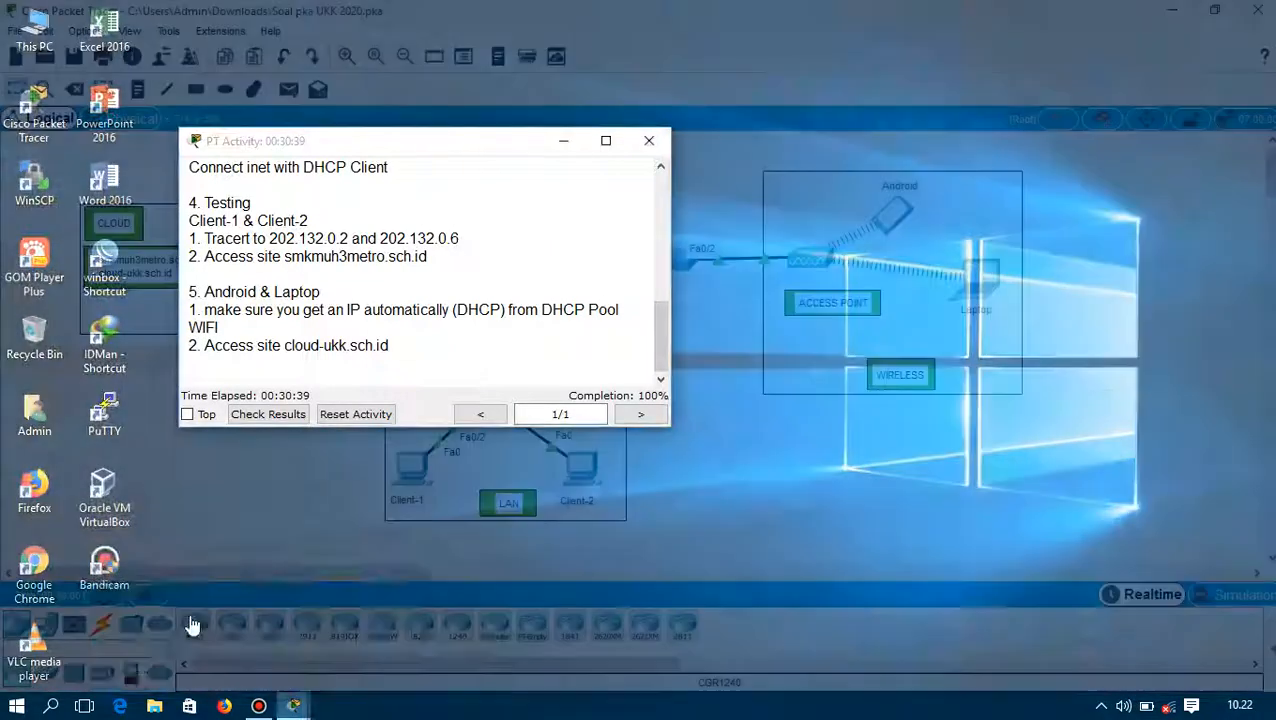
click(192, 625)
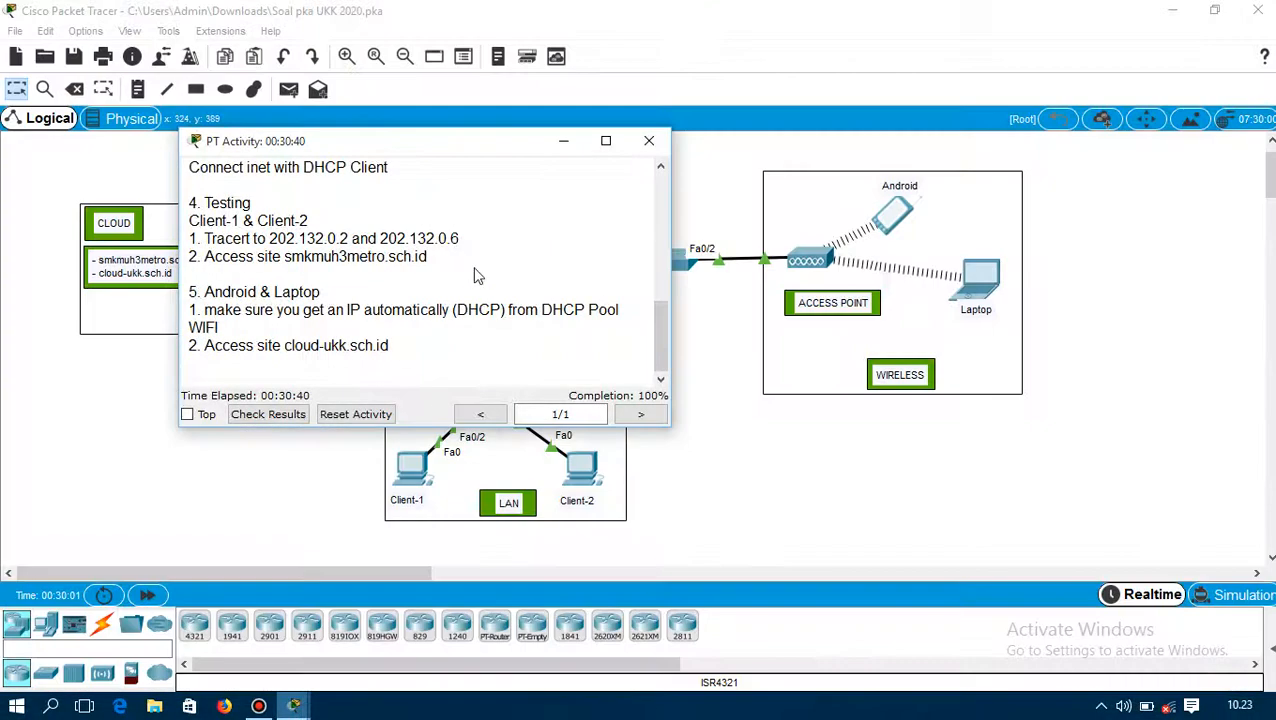
click(568, 141)
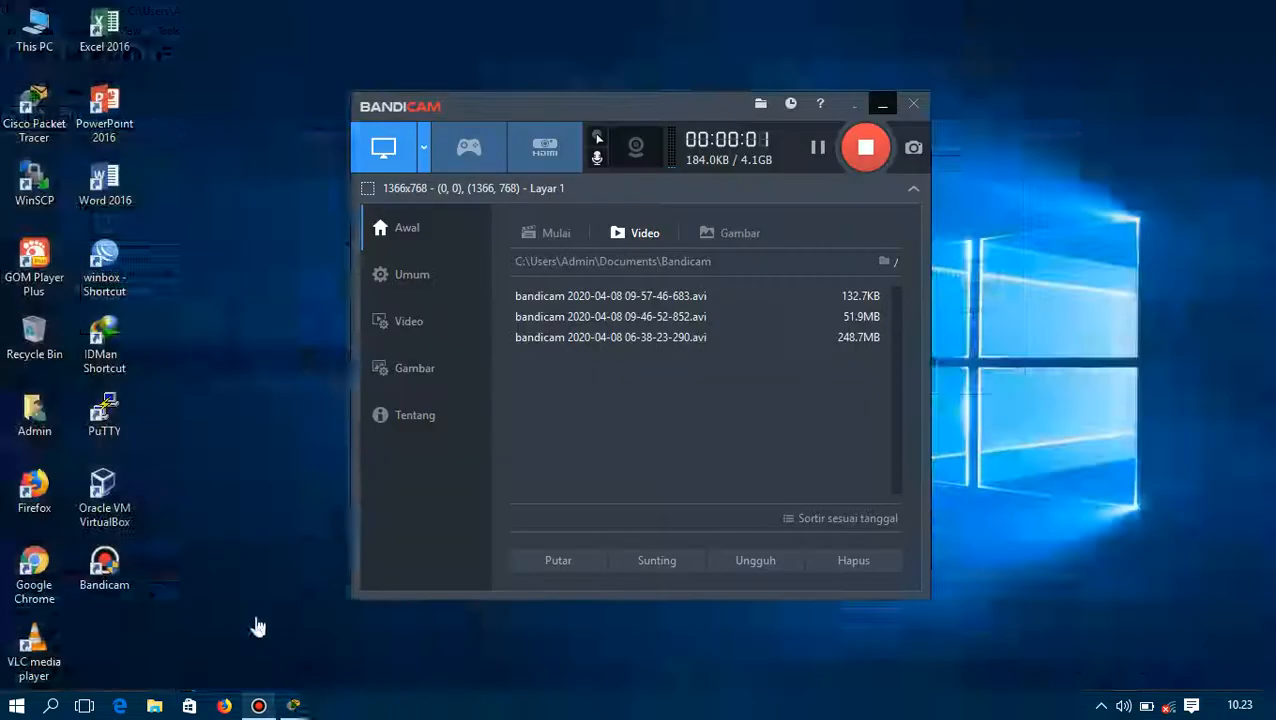
click(259, 703)
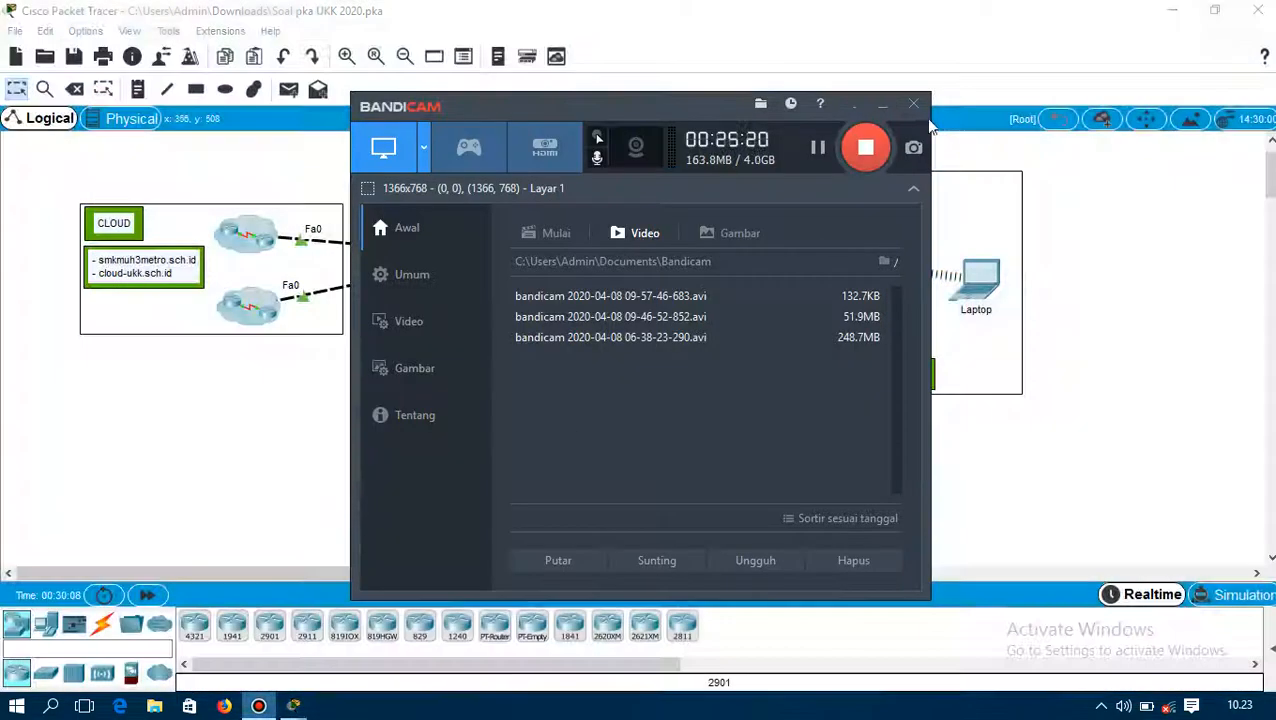